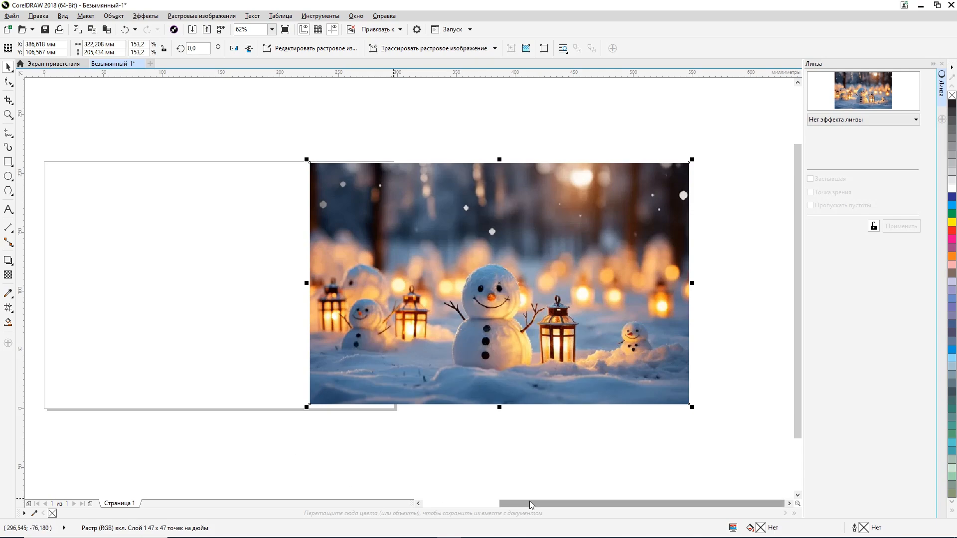
Step: Sample five colours from the photo's snowman and lantern into the document palette: pale yellow, light blue, dark grey, grey-blue and dark red
mouse_move(529, 501)
left_mouse_down()
mouse_move(495, 504)
mouse_move(515, 505)
left_mouse_up()
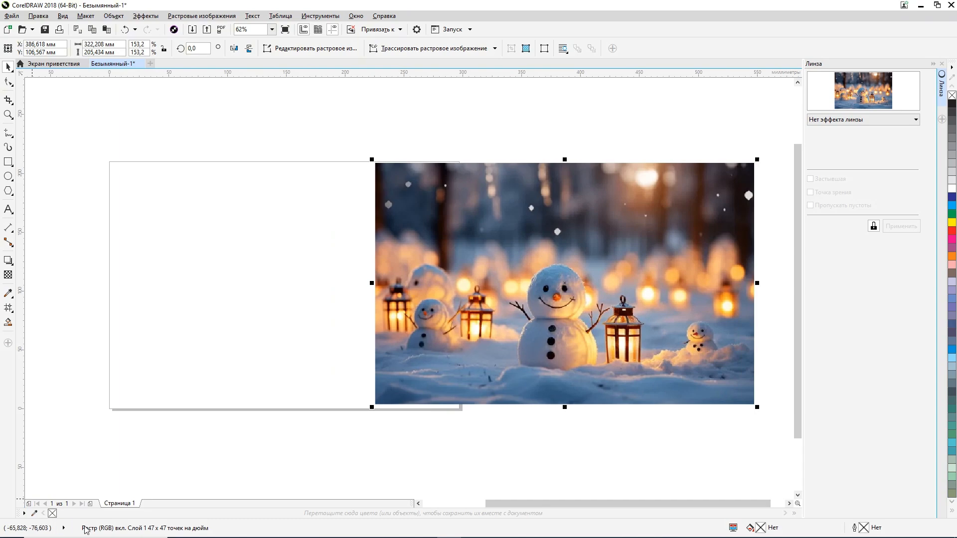
left_click(34, 515)
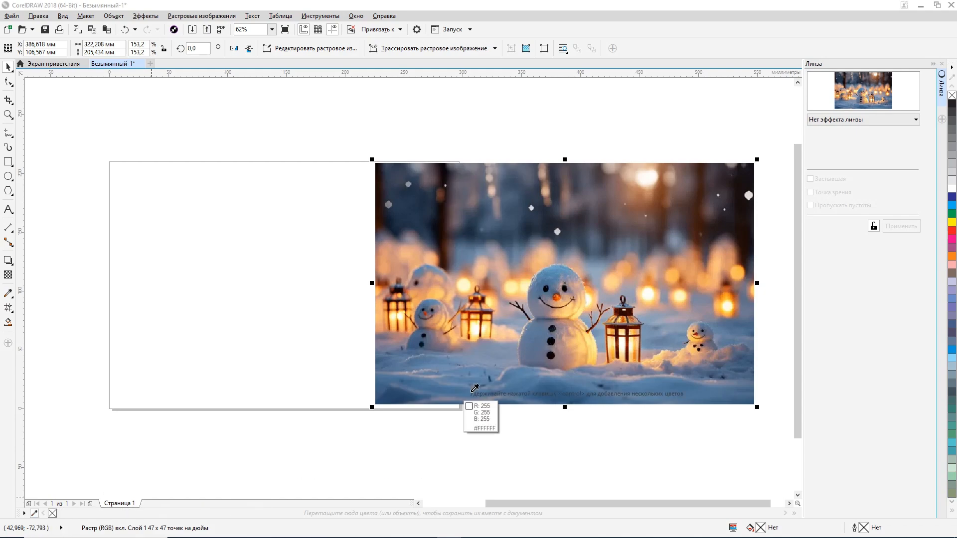
left_click(590, 335)
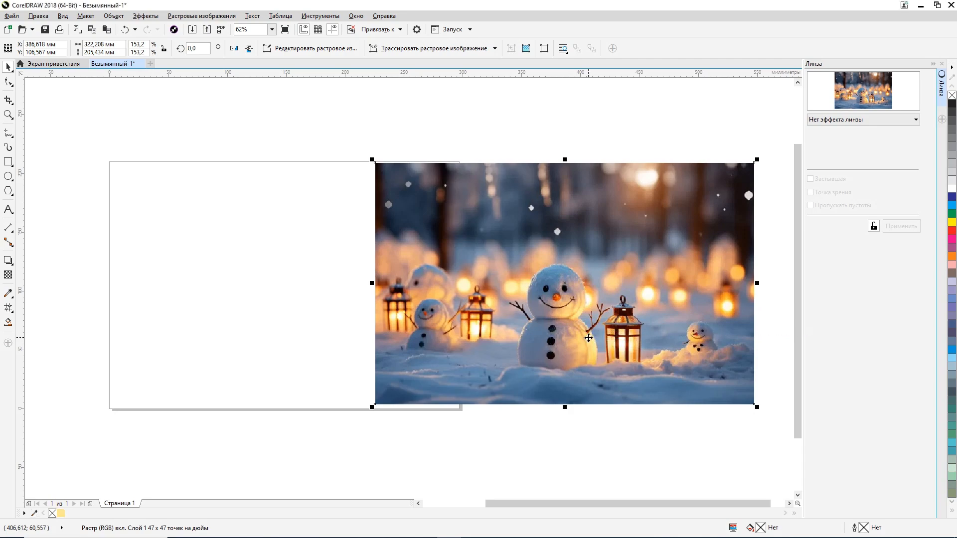
left_click(33, 514)
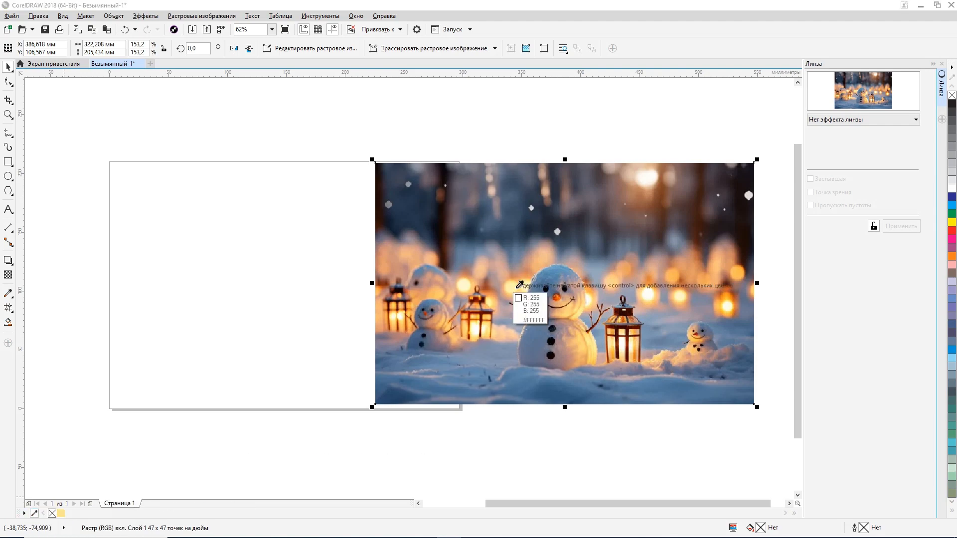
left_click(558, 265)
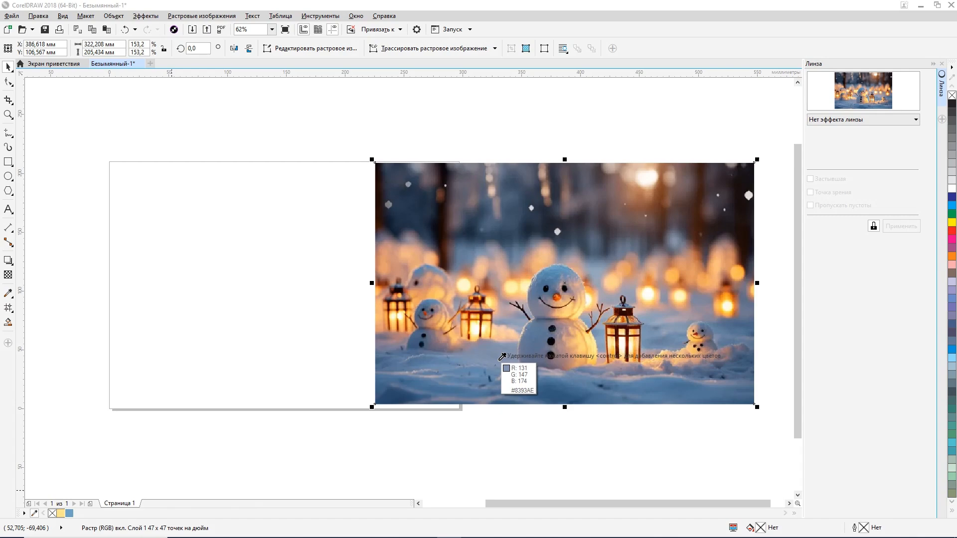
left_click(553, 315)
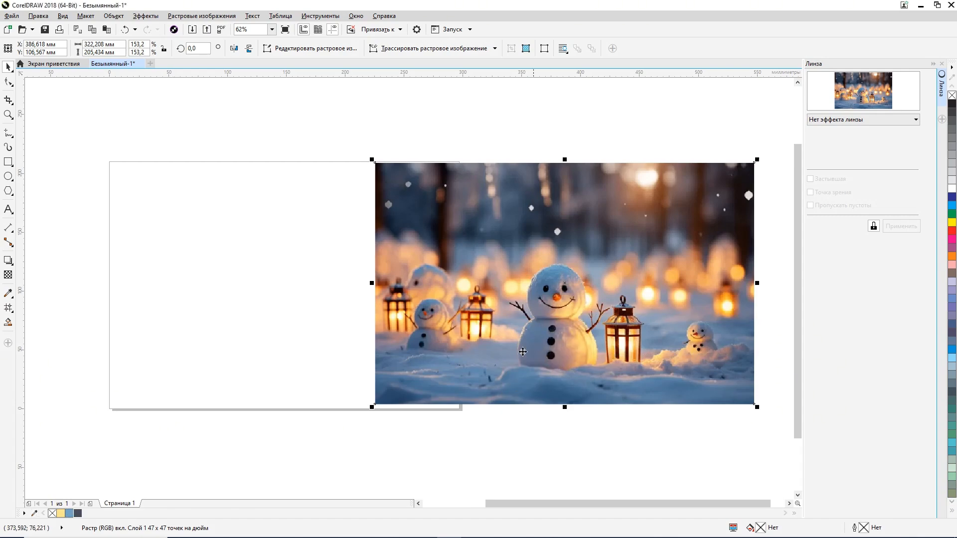
left_click(34, 513)
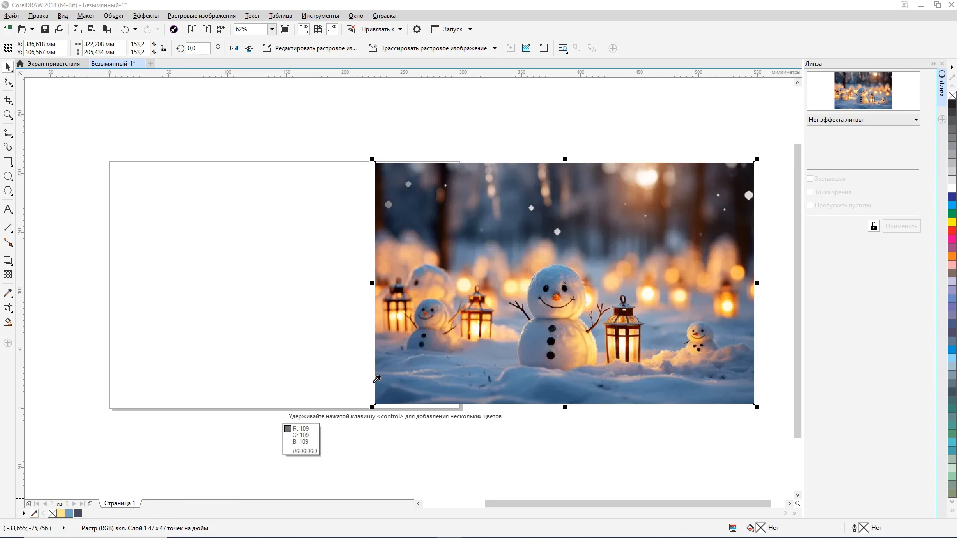
left_click(546, 341)
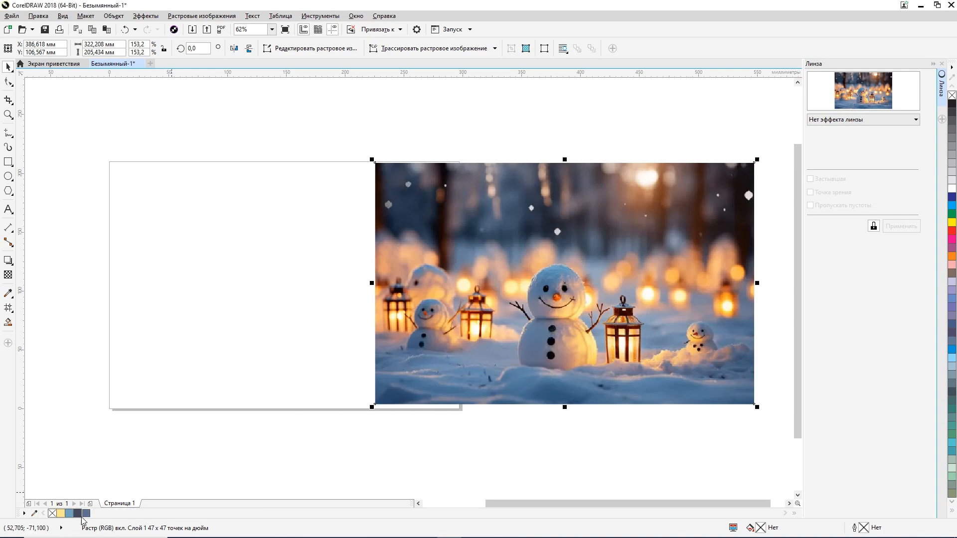
left_click(35, 513)
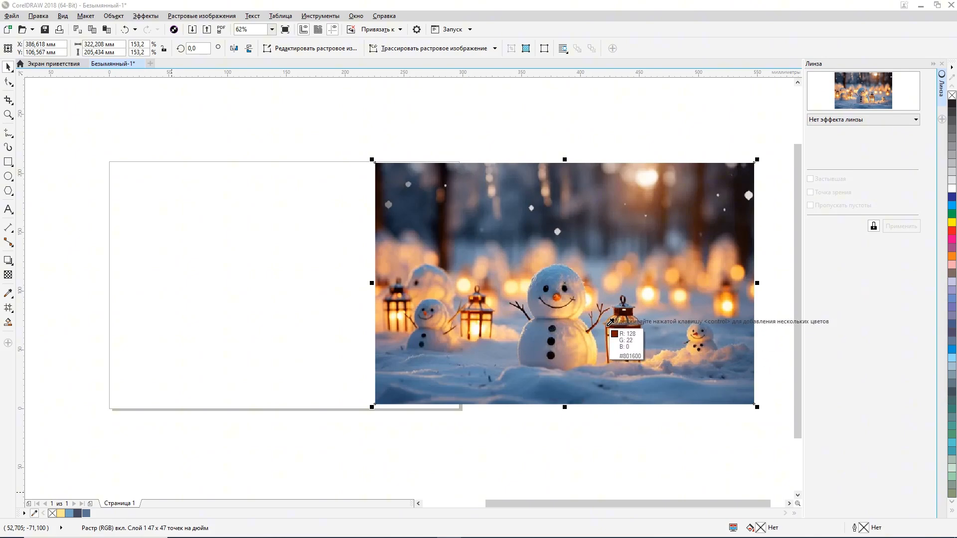
left_click(610, 323)
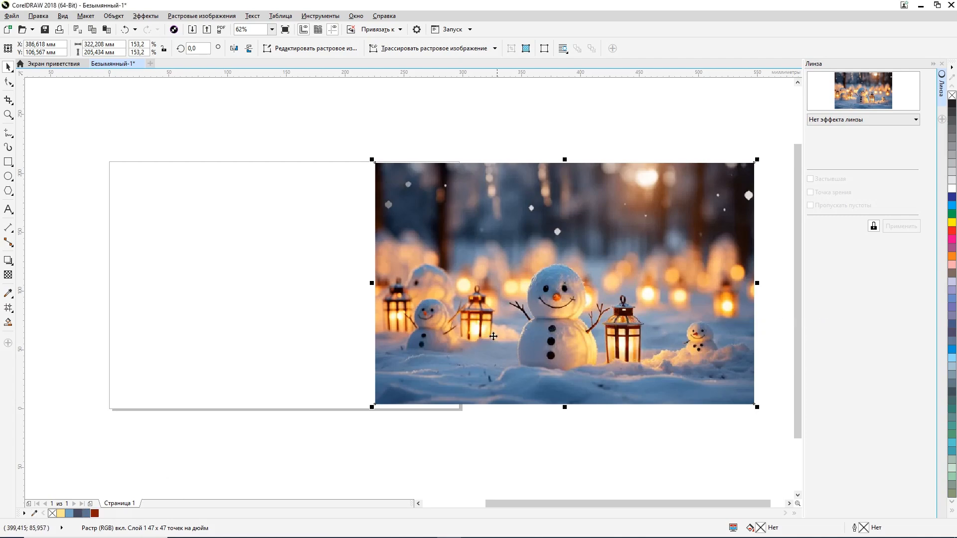
Step: Shift the photo slightly to the right and draw a circle about 63 mm in diameter on the page's empty area
left_click_drag(494, 336, 520, 339)
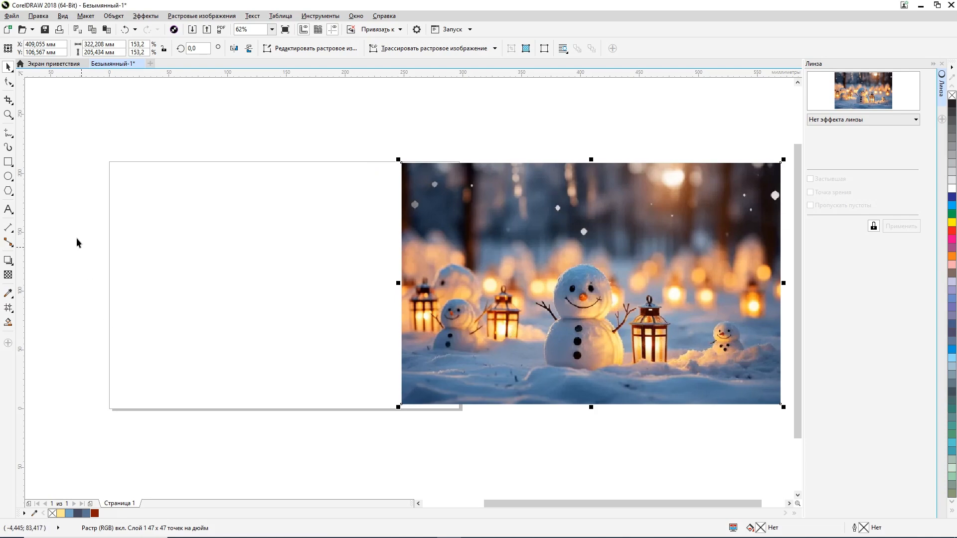
left_click(8, 177)
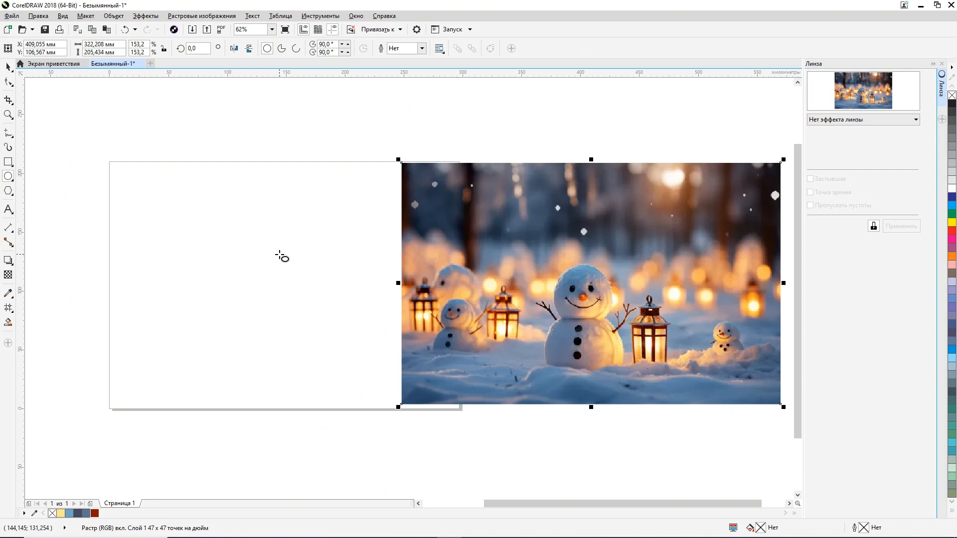
left_click_drag(321, 229, 247, 304)
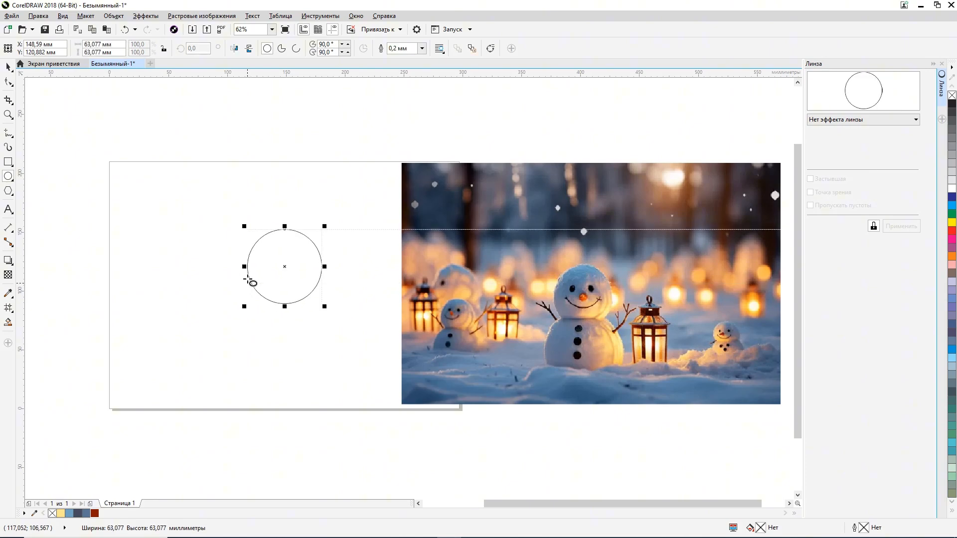
left_click(8, 66)
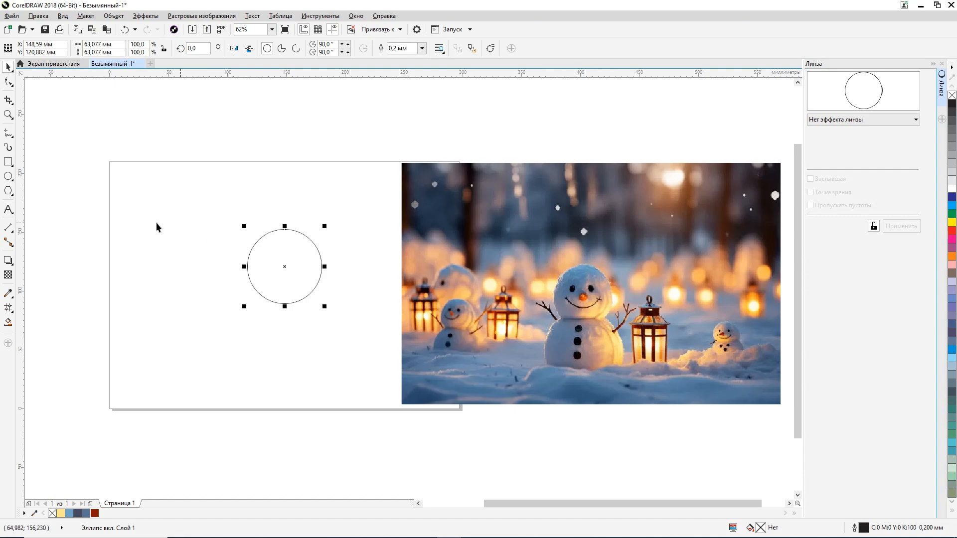
Step: Draw a rectangle about 85 by 30 mm overlapping the lower part of the circle
left_click(8, 162)
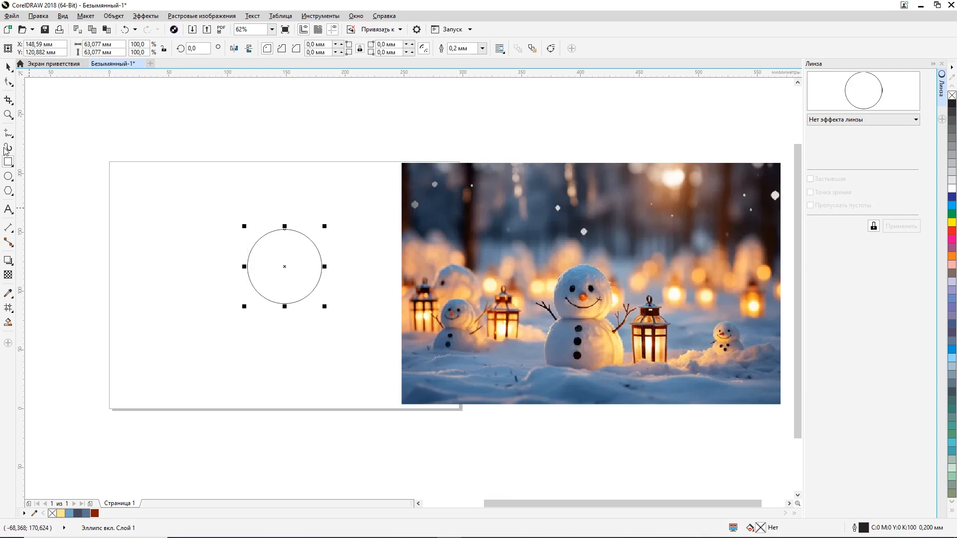
left_click_drag(239, 326, 340, 291)
scroll(333, 291, "up", 2)
scroll(333, 291, "down", 2)
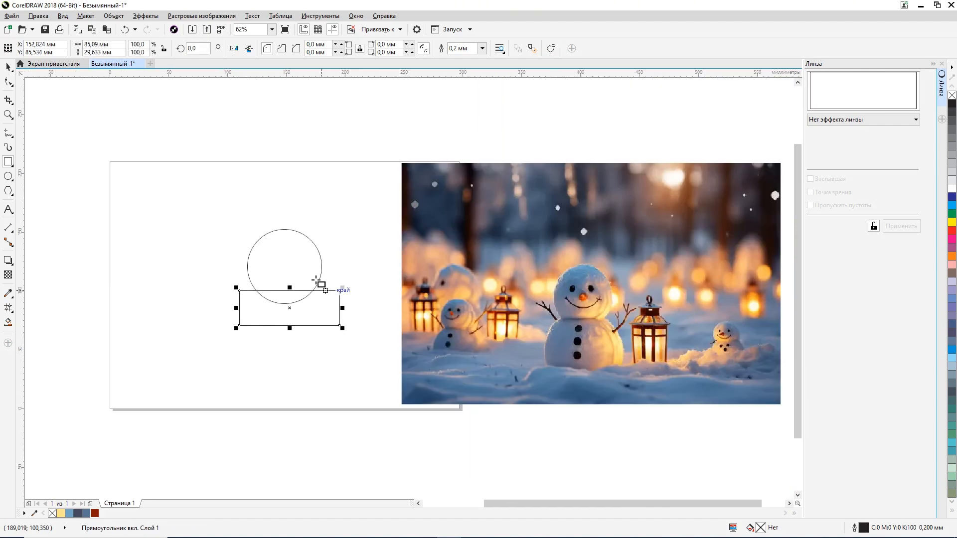
left_click(8, 66)
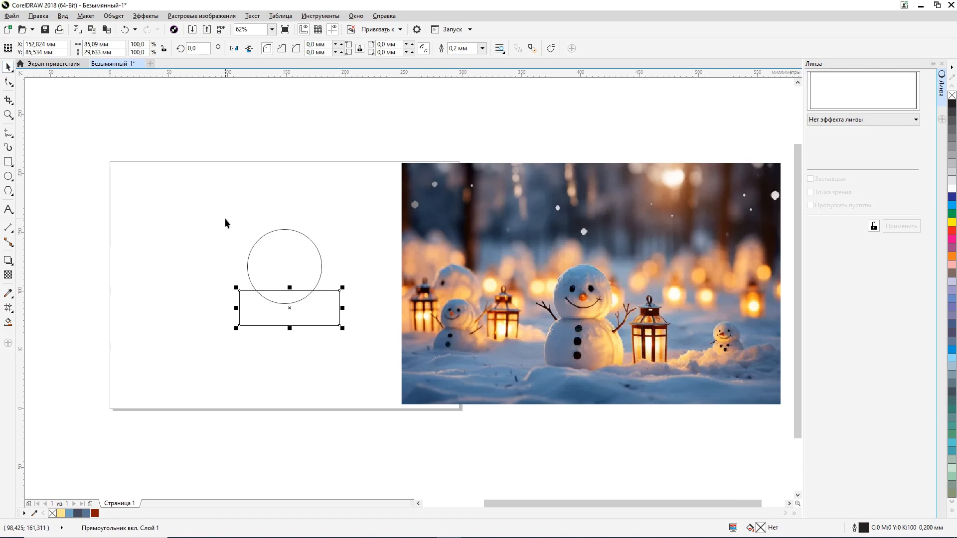
Step: Nudge the rectangle 1 mm down and 1.4 mm to the left
key("Left")
key("Down")
key("Down")
key("Down")
key("Down")
key("Down")
key("Down")
key("Down")
key("Down")
key("Down")
key("Down")
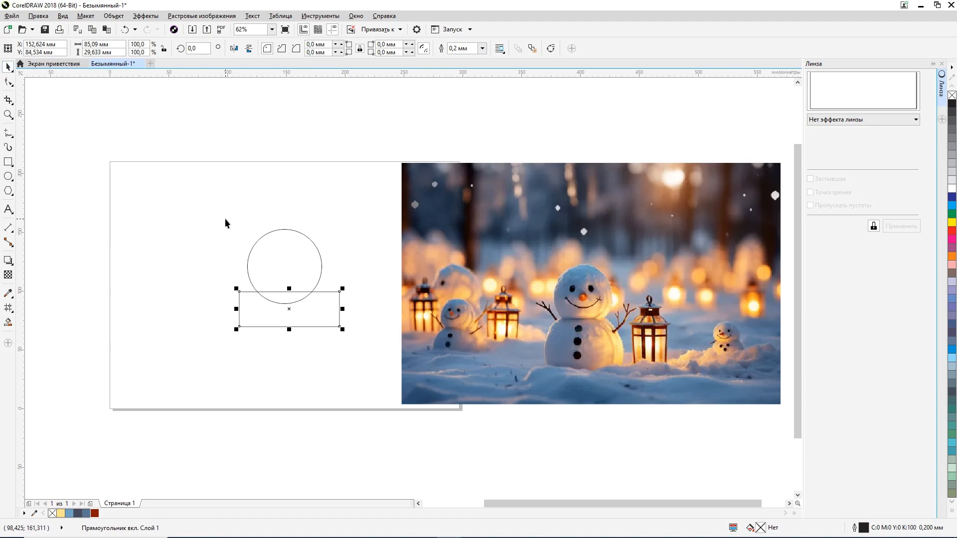
key("Left")
key("Left")
key("Left")
key("Left")
key("Left")
key("Left")
key("Left")
key("Left")
key("Left")
key("Left")
key("Left")
key("Left")
key("Left")
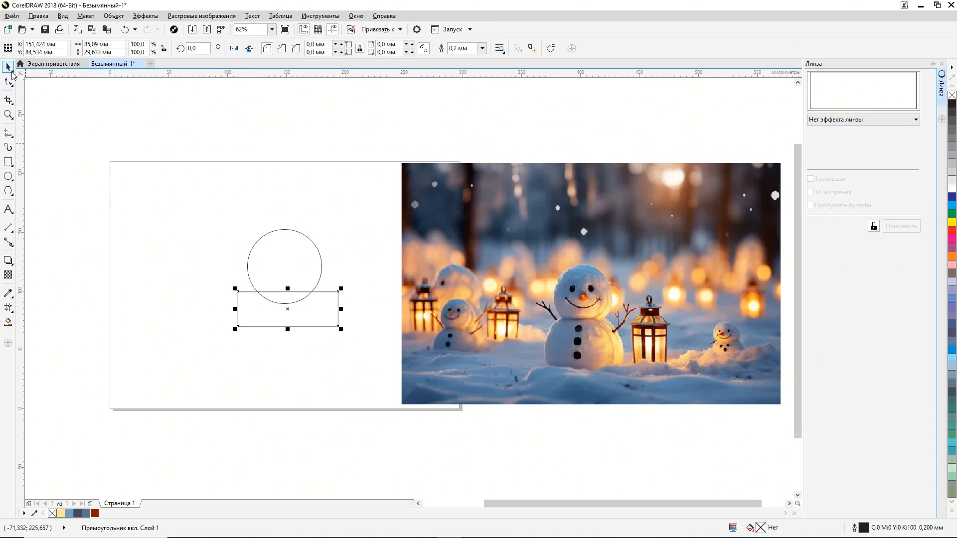
Step: Trim the circle's lower part with the overlapping rectangle and delete the rectangle
left_click(299, 302)
left_click_drag(299, 301, 163, 366)
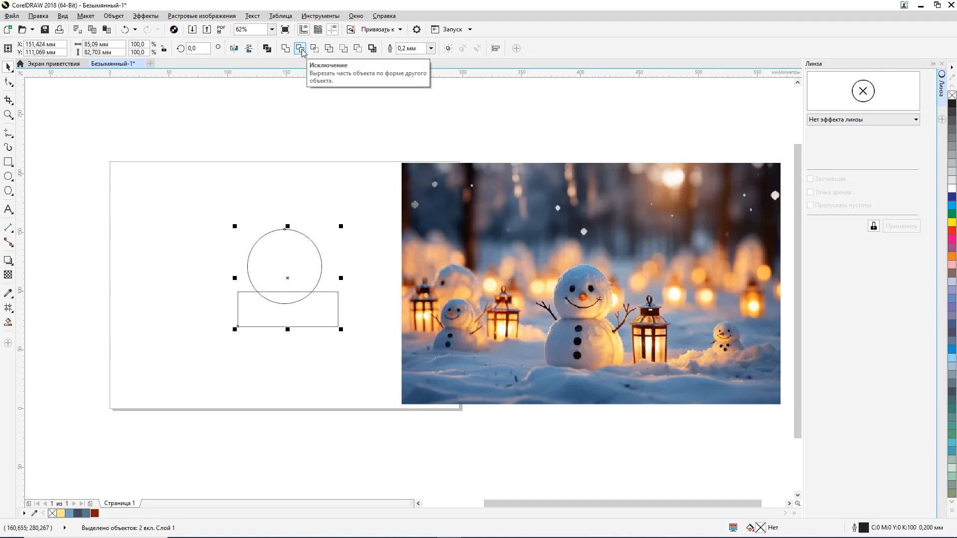
left_click(300, 48)
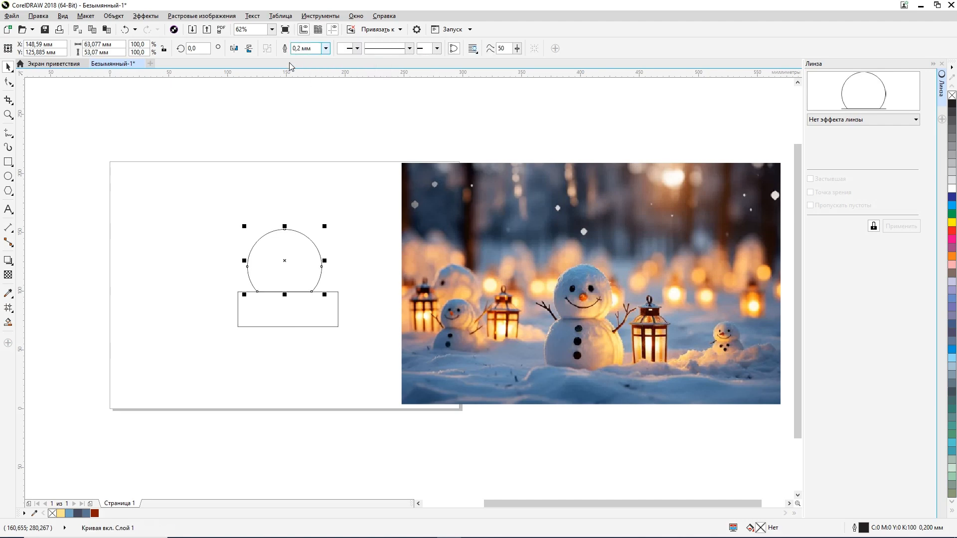
left_click(290, 327)
key("Delete")
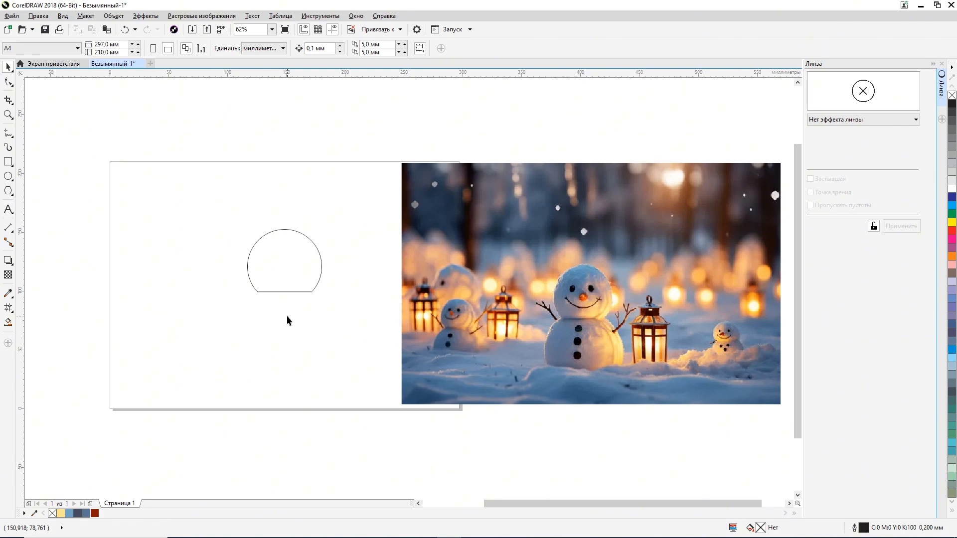
Step: Stretch the trimmed circle upward to a height of about 58.6 mm
left_click(285, 230)
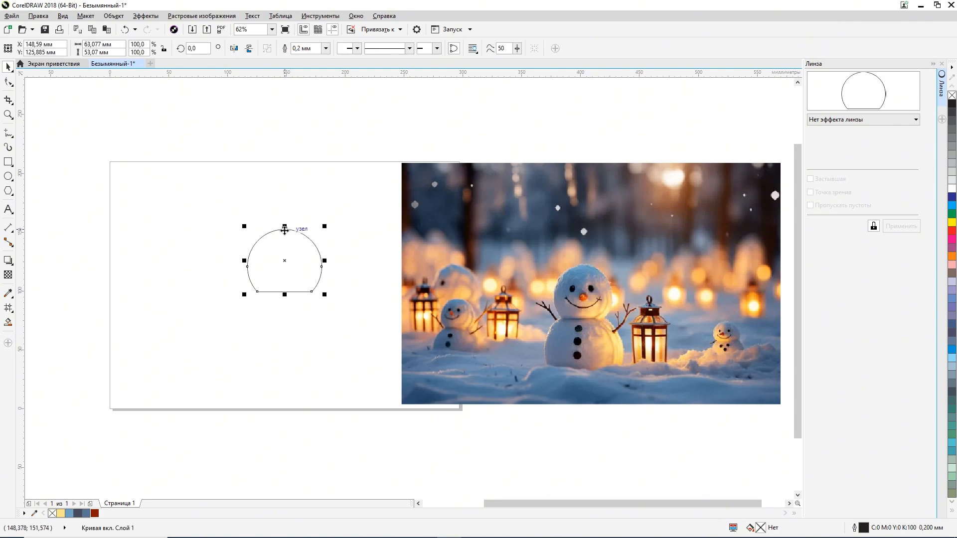
left_click_drag(284, 228, 284, 220)
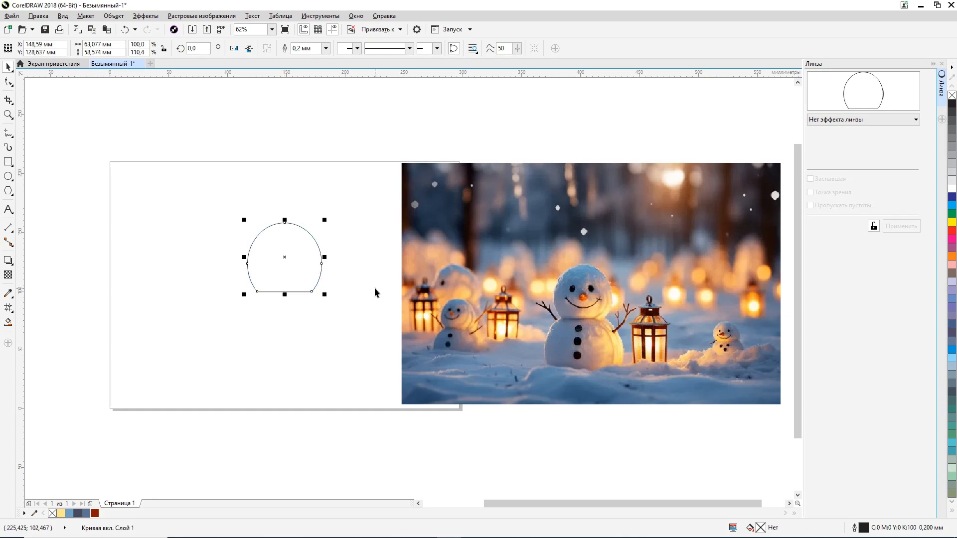
left_click(375, 288)
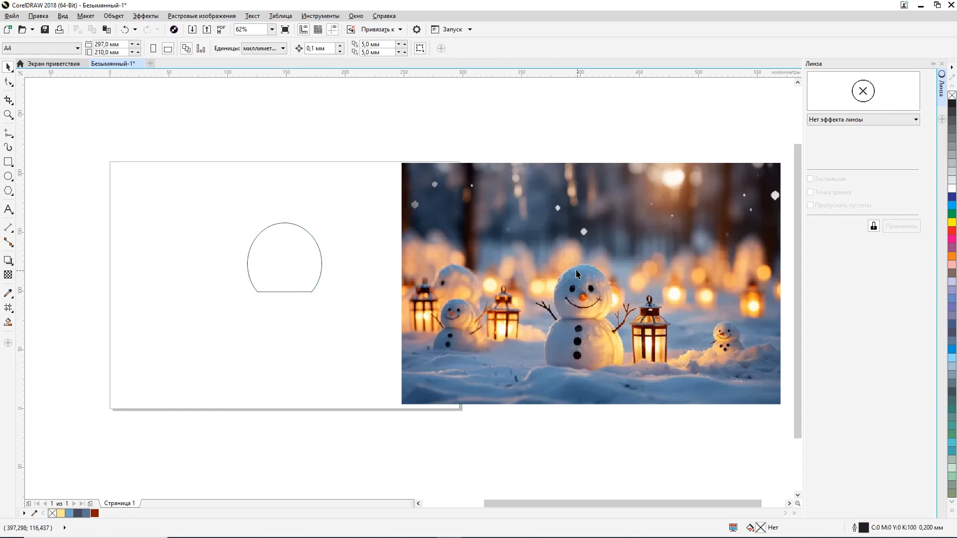
left_click(248, 289)
key("ctrl+z")
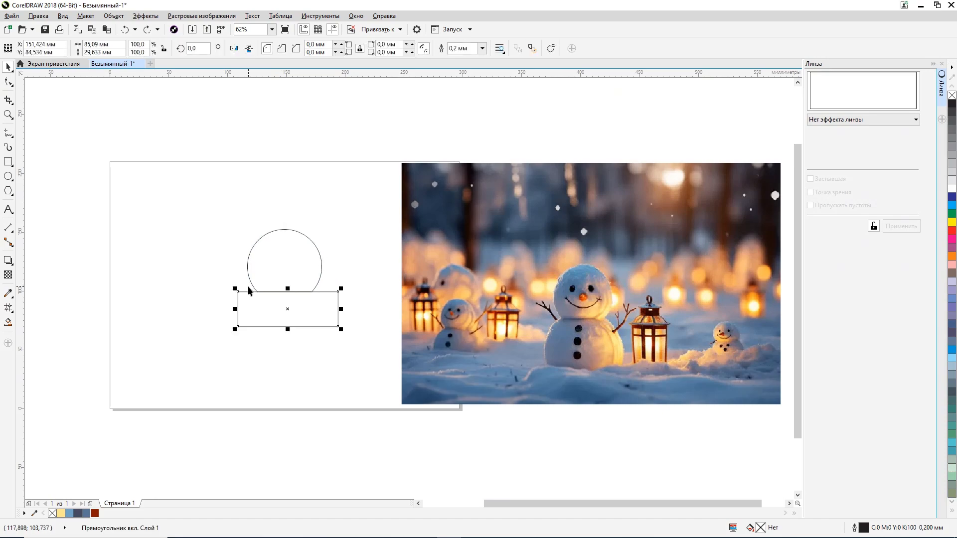
key("ctrl+shift+z")
key("ctrl+shift+z")
left_click(276, 352)
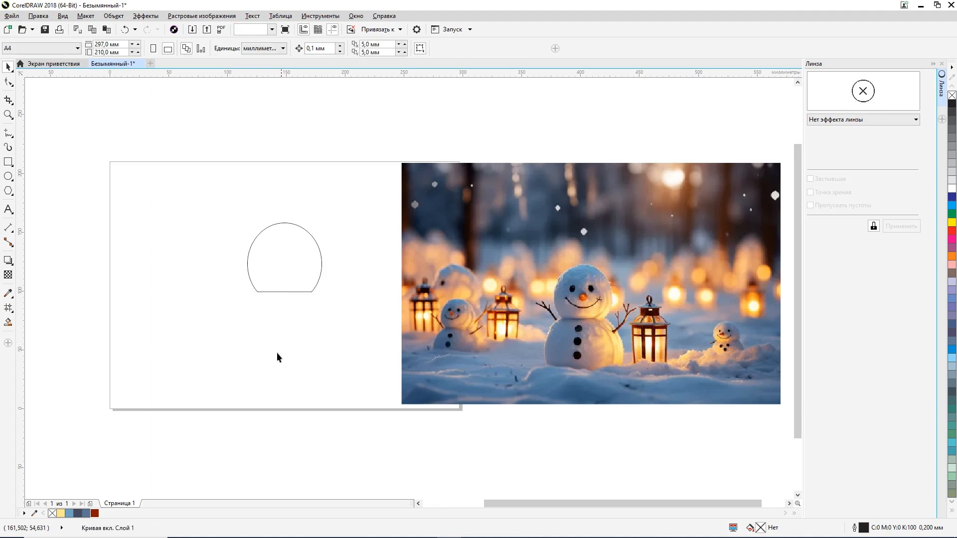
Step: Lower the top of the trimmed circle to make it about 56.7 mm high
left_click(284, 222)
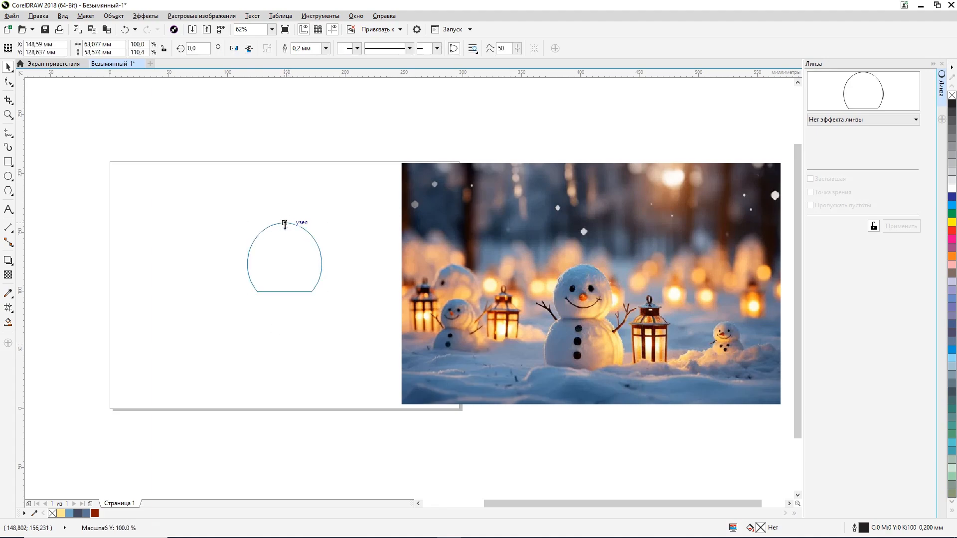
scroll(285, 219, "up", 4)
left_click_drag(294, 240, 294, 253)
scroll(294, 299, "down", 4)
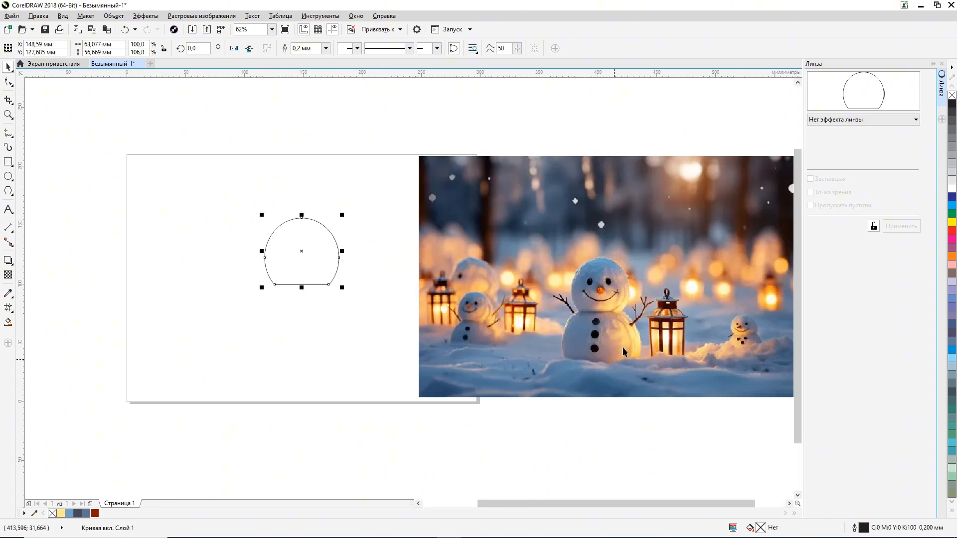
Step: Draw a circle about 88 mm in diameter below the head shape, overlapping its flat edge, as the snowman's body
left_click(8, 162)
left_click(8, 176)
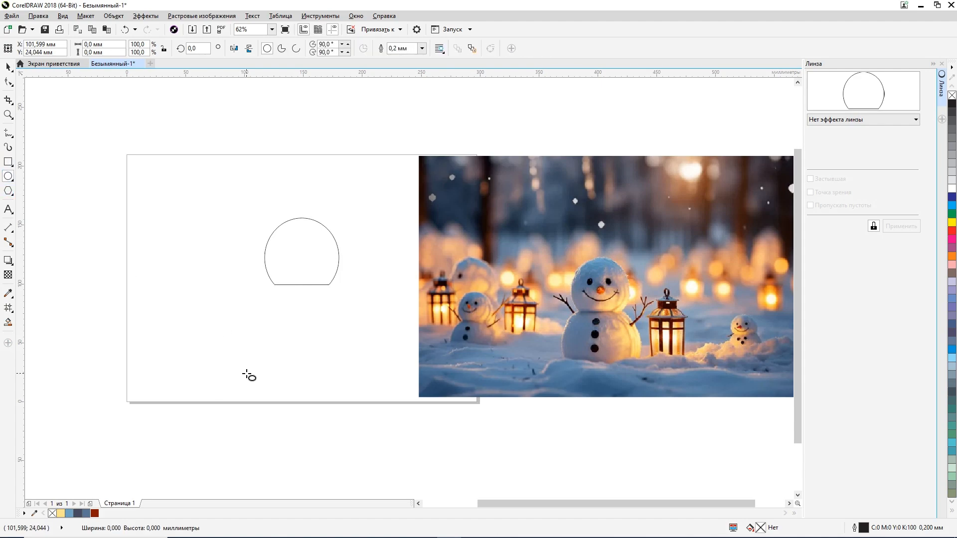
left_click_drag(246, 374, 311, 309)
left_click(8, 66)
left_click(376, 240)
Step: Fill the head and the body circle with the sampled light blue (#6FA3C4)
left_click(316, 245)
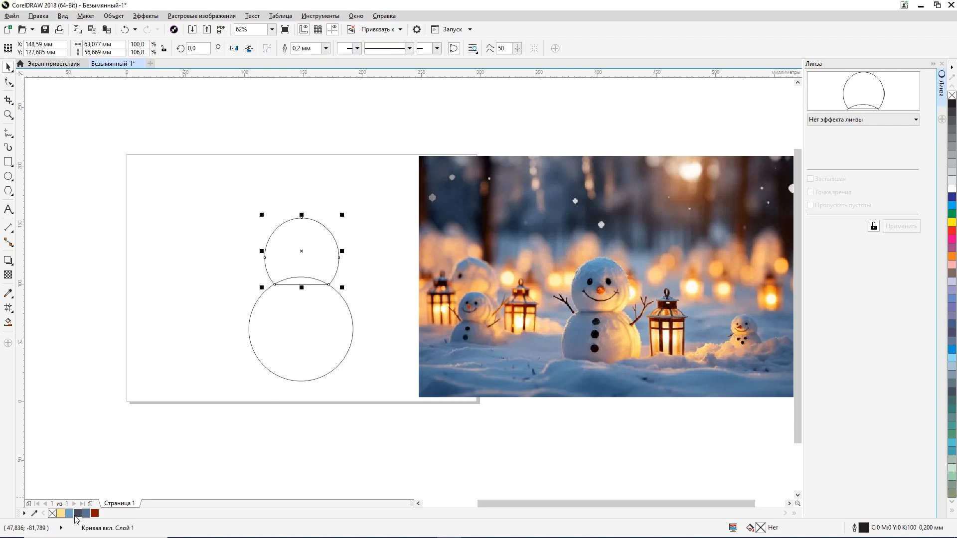
left_click(70, 514)
left_click(285, 339)
left_click(70, 514)
left_click(389, 261)
Step: Send the body circle to the back, behind the head shape
left_click(292, 340)
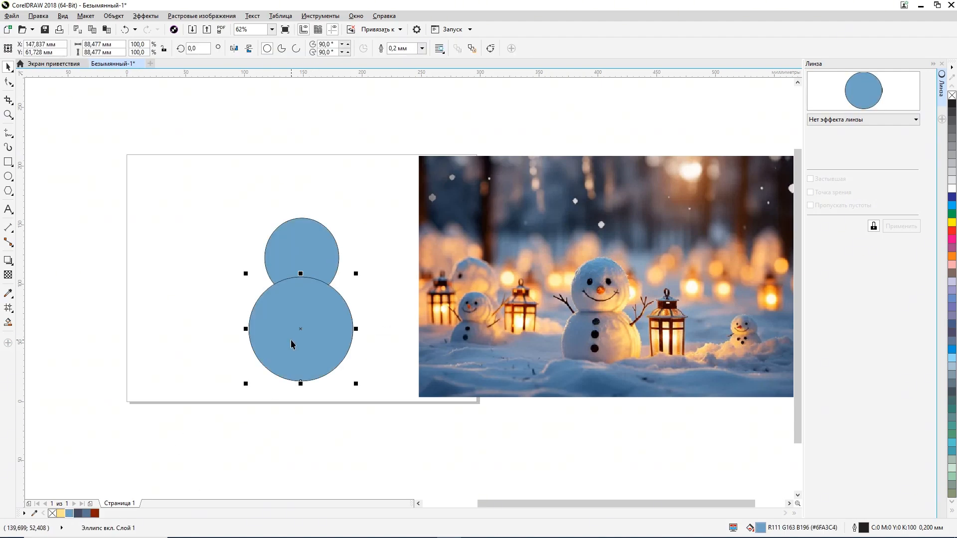
key("shift+Page_Down")
left_click(403, 222)
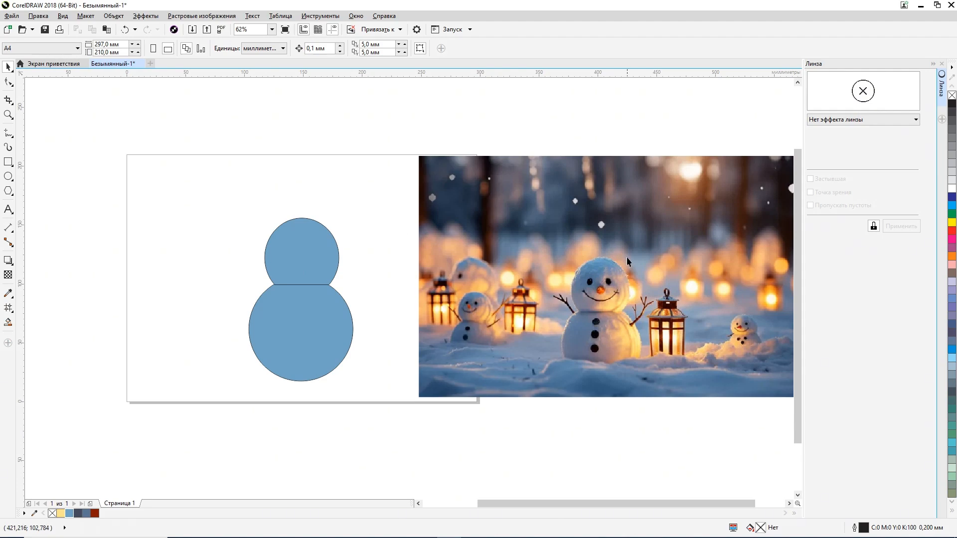
Step: Start a 2 × 2 mesh fill on the snowman's head
left_click(7, 309)
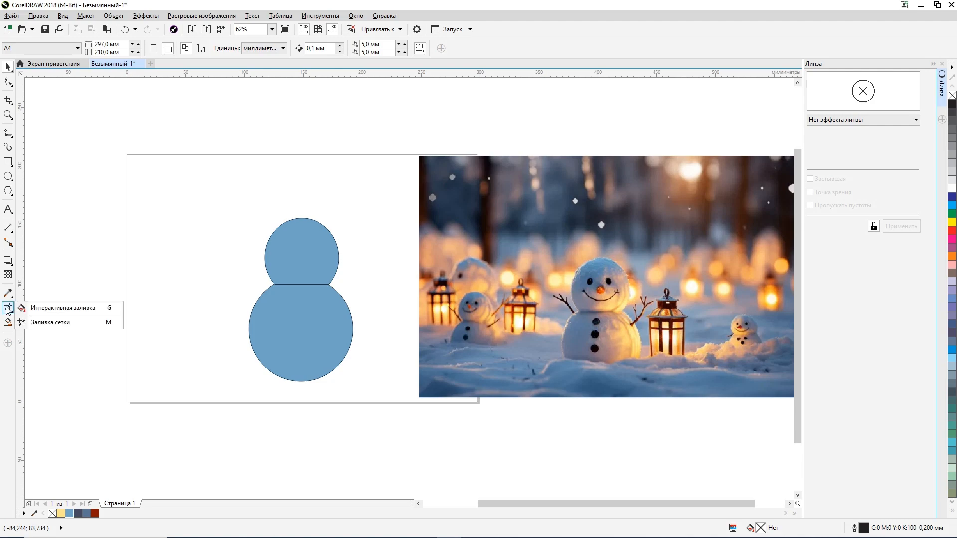
left_click(45, 325)
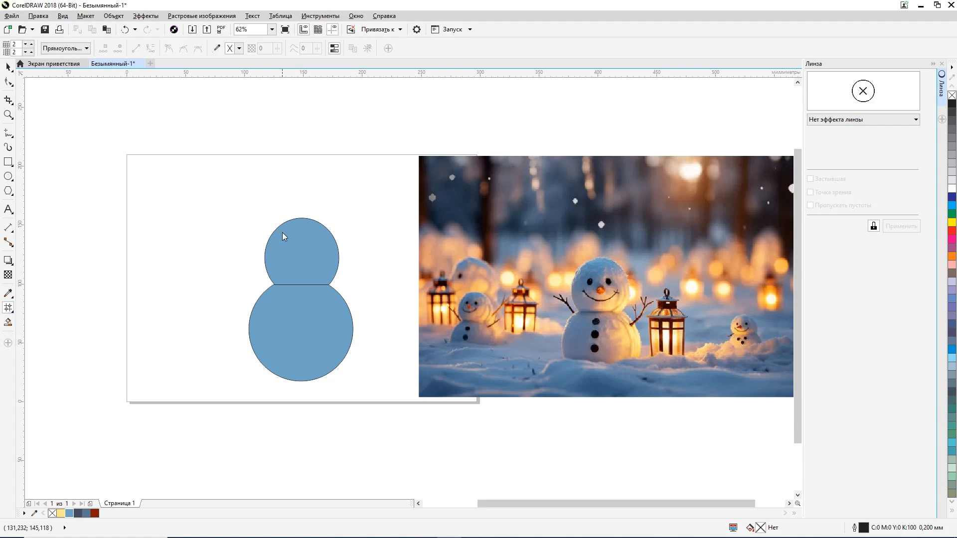
left_click(305, 254)
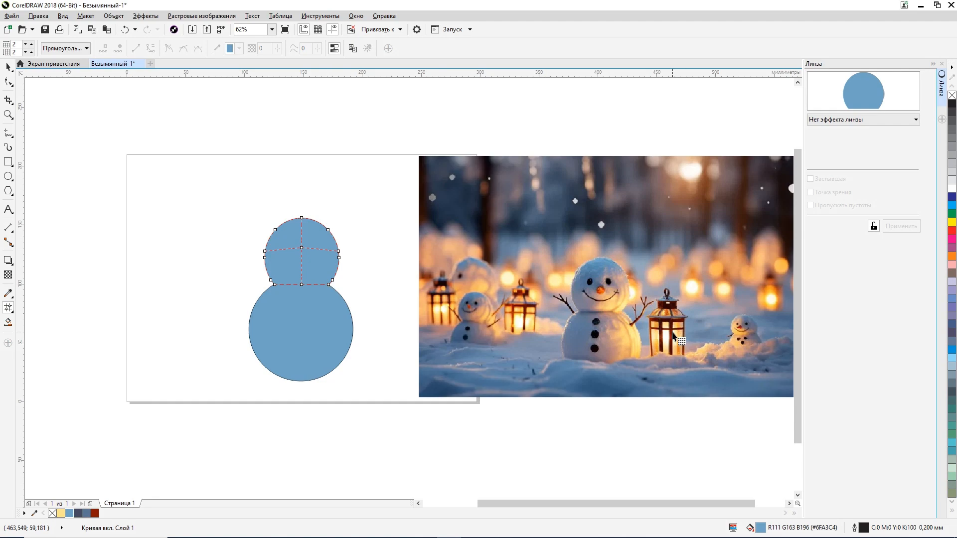
left_click(329, 285)
left_click(329, 285)
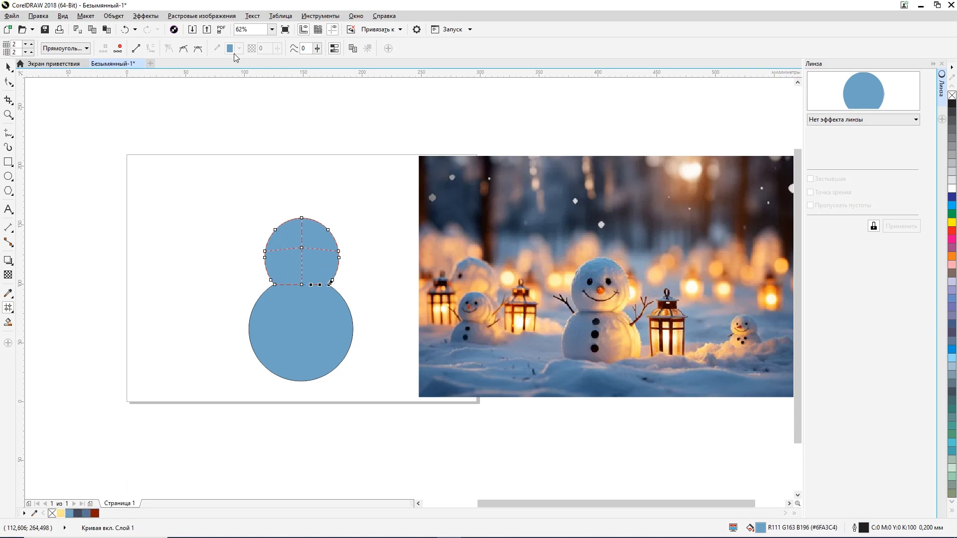
scroll(324, 275, "up", 2)
key("Delete")
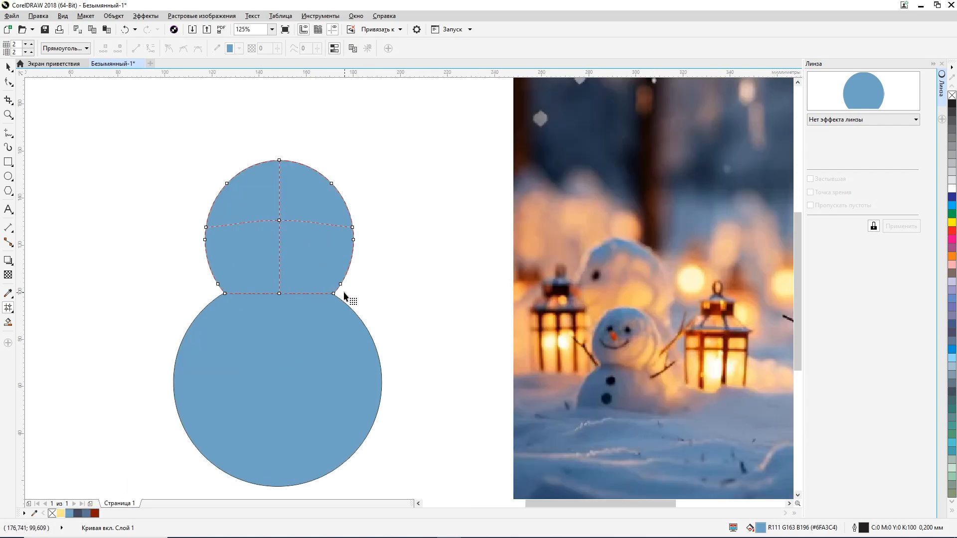
left_click(334, 294)
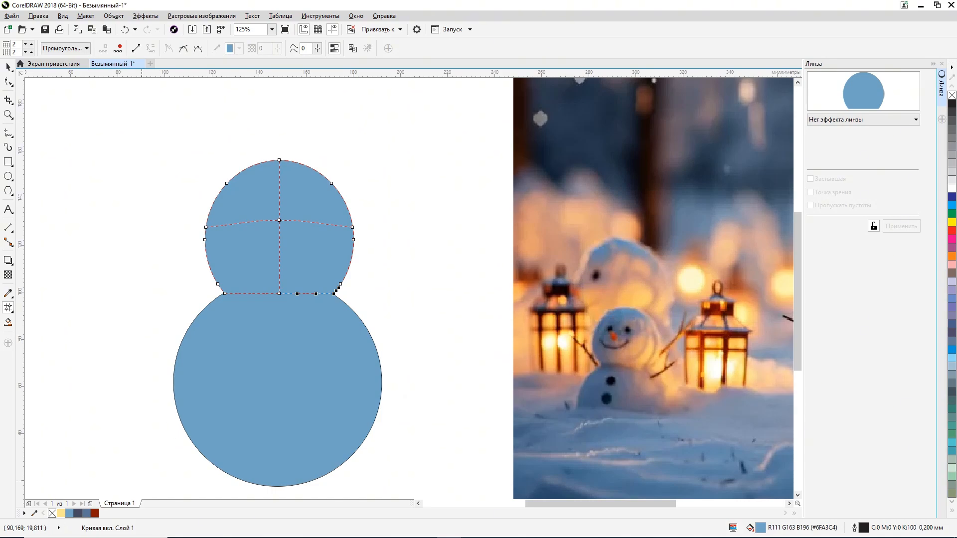
scroll(299, 406, "down", 2)
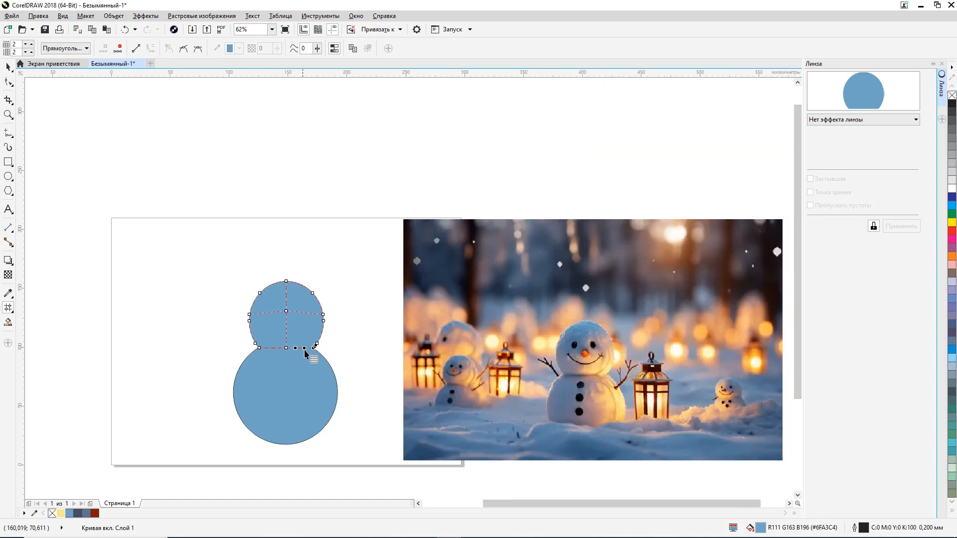
left_click(298, 312)
left_click(9, 67)
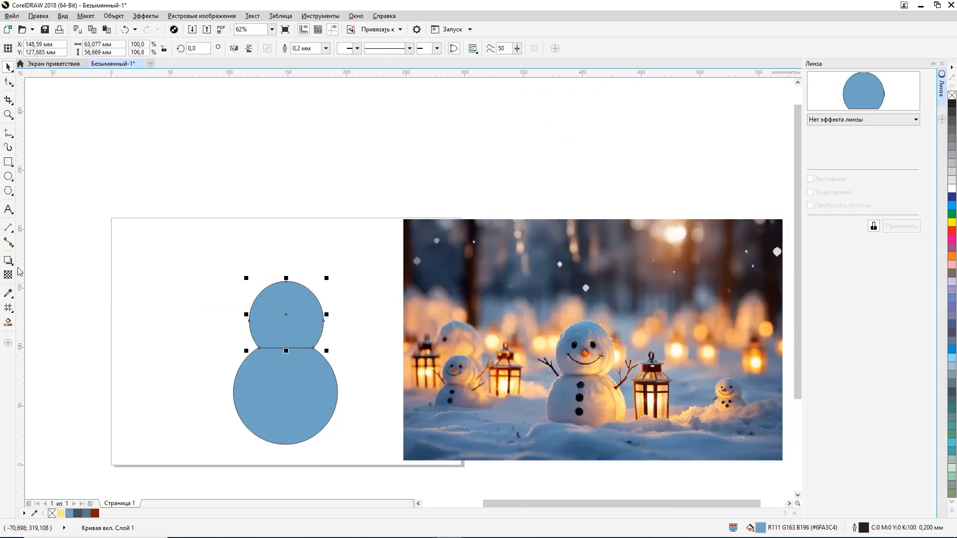
Step: Colour the lower-right and upper-right edge nodes of the head's mesh fill with the sampled pale yellow (#FFE78F)
left_click(8, 308)
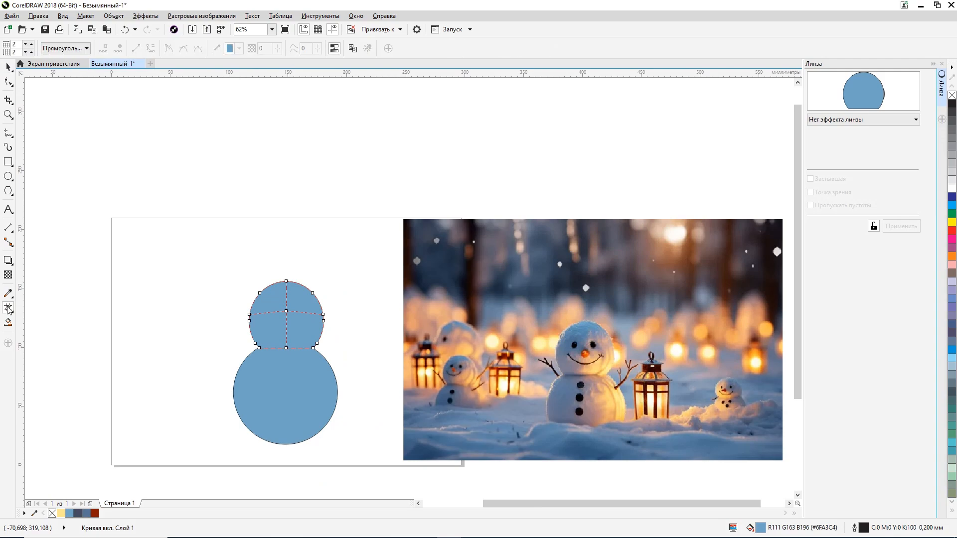
left_click(316, 345)
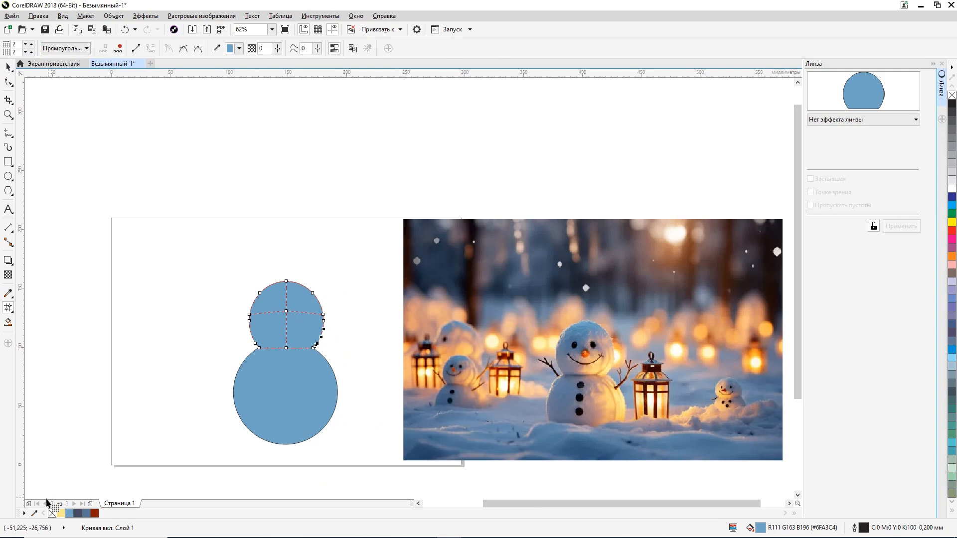
left_click(61, 514)
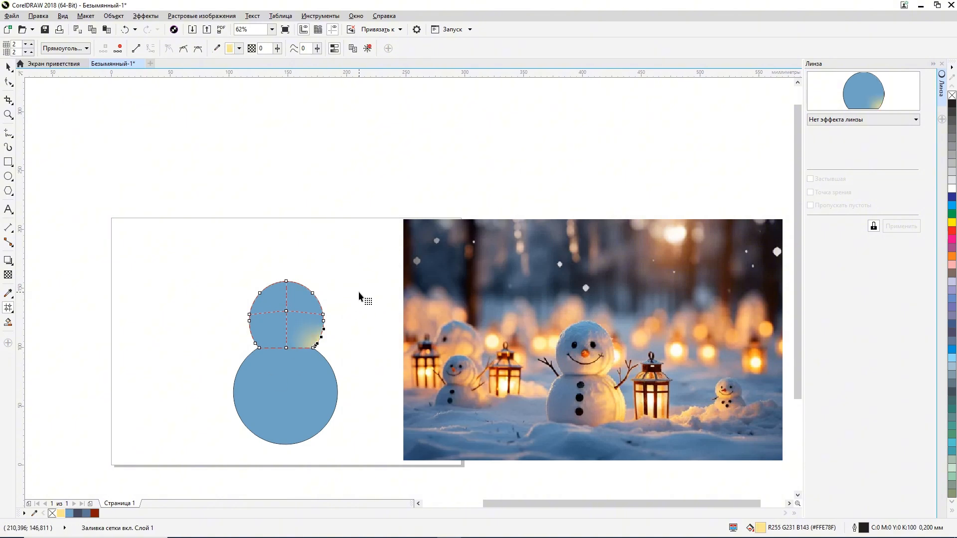
left_click(312, 297)
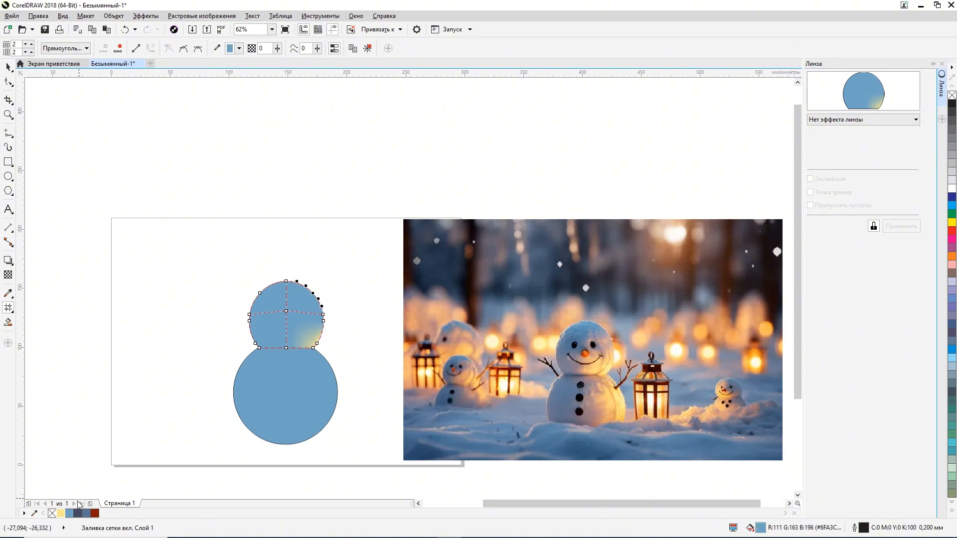
left_click(61, 513)
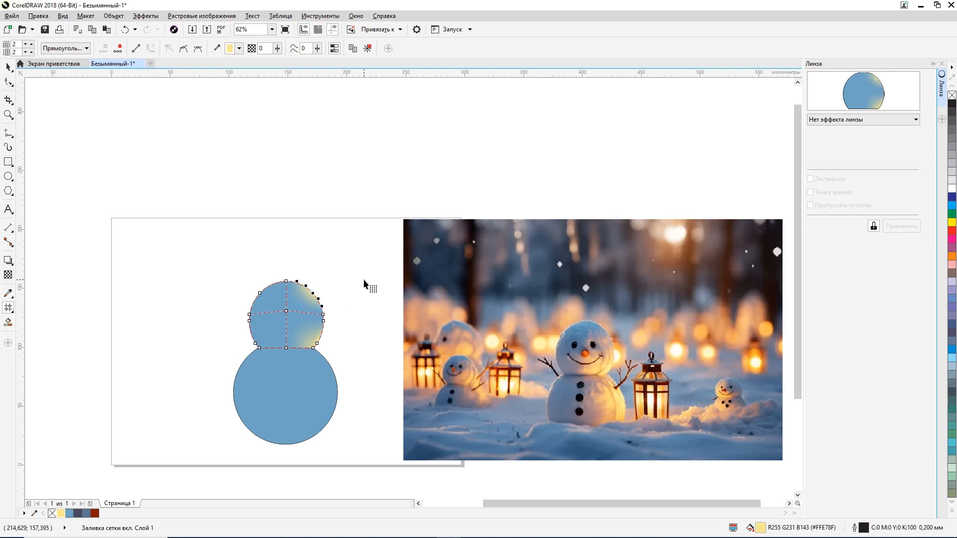
Step: Add a vertical mesh line left of the head's centre and colour its middle node slate blue (#597494)
double_click(270, 313)
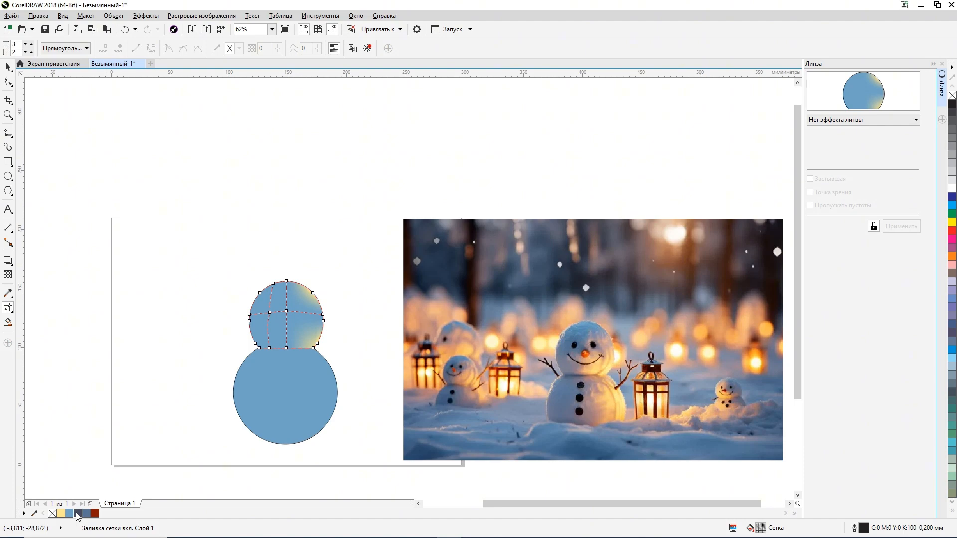
left_click(269, 312)
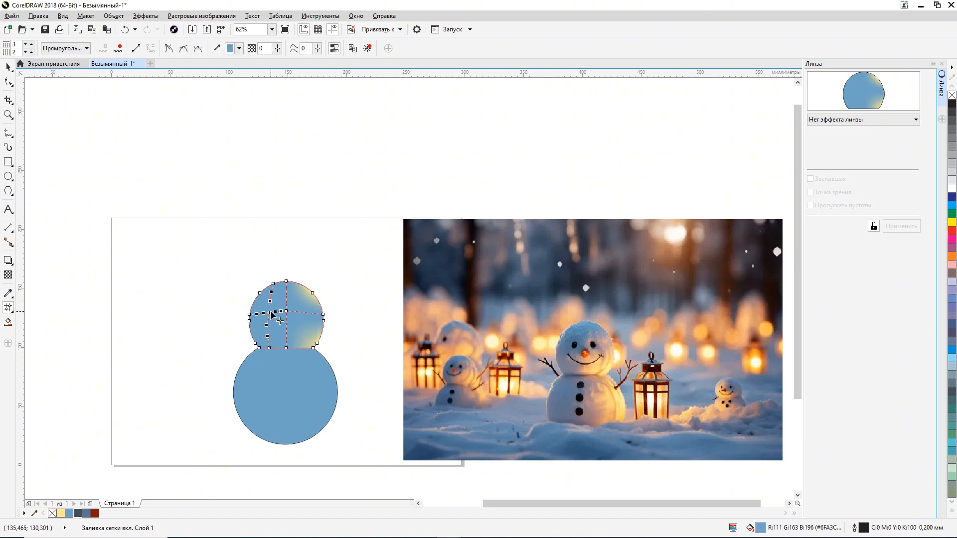
left_click(78, 513)
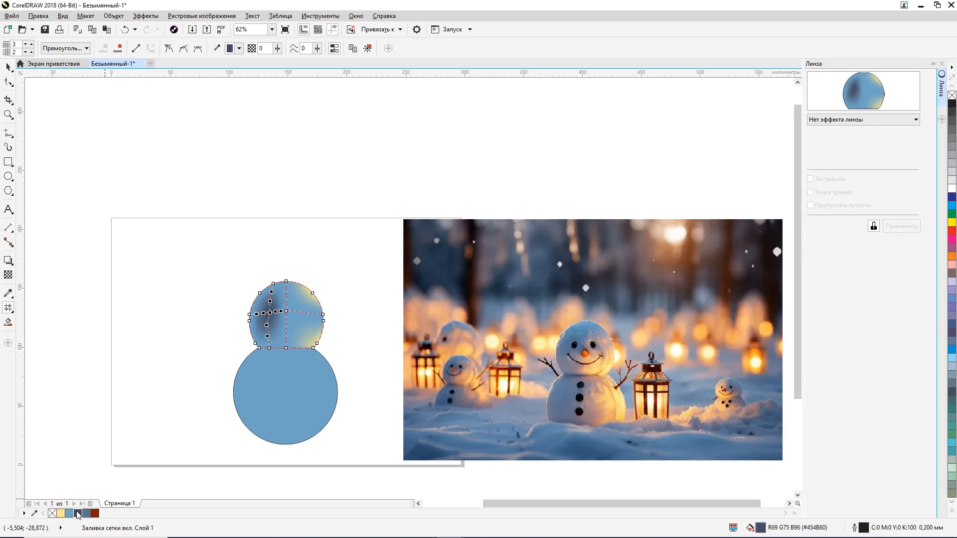
left_click(87, 513)
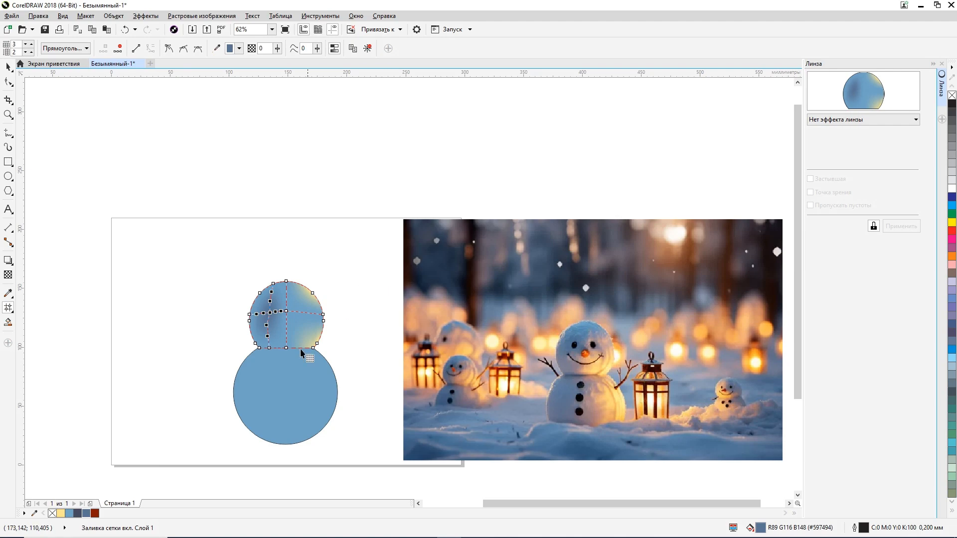
Step: Colour the bottom node of the mesh line left of the head's centre muted beige (#C4BDA3)
left_click(269, 349)
left_click(60, 513)
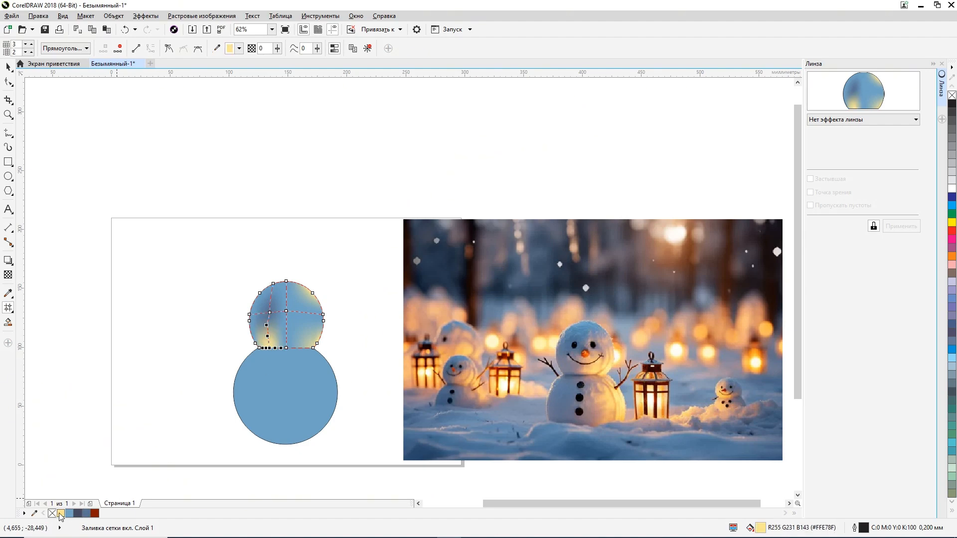
left_click(240, 49)
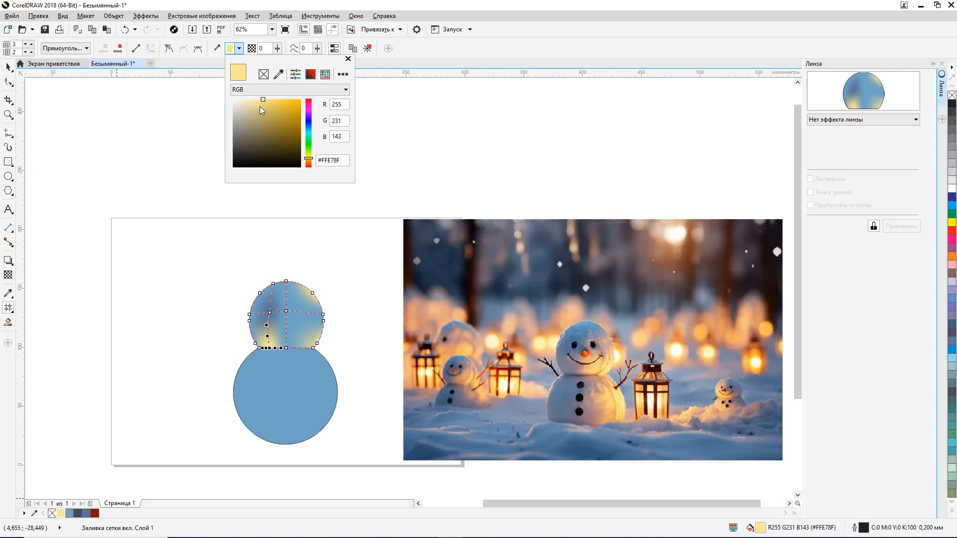
left_click_drag(259, 106, 245, 115)
left_click(247, 115)
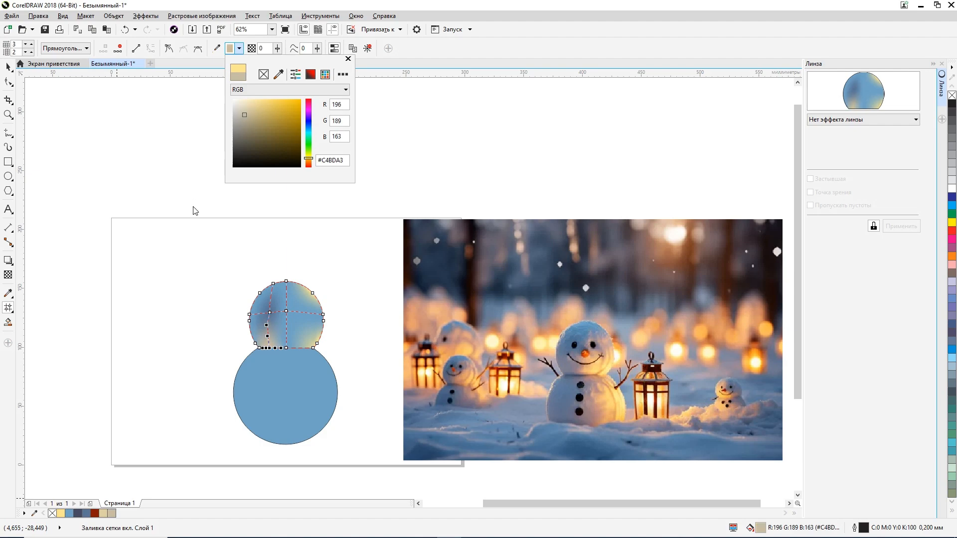
left_click(243, 271)
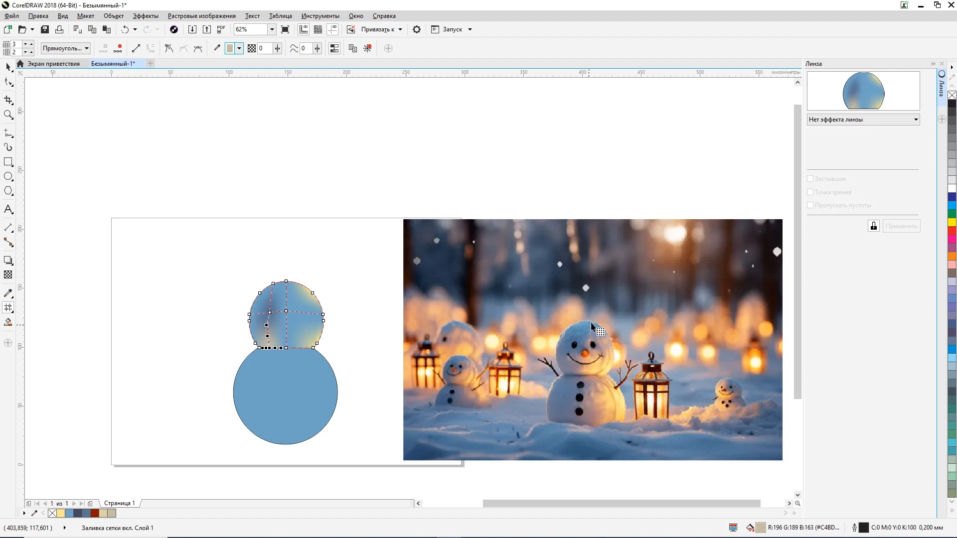
Step: Colour the top centre node of the head's mesh bright blue (#37AFFA)
left_click(286, 283)
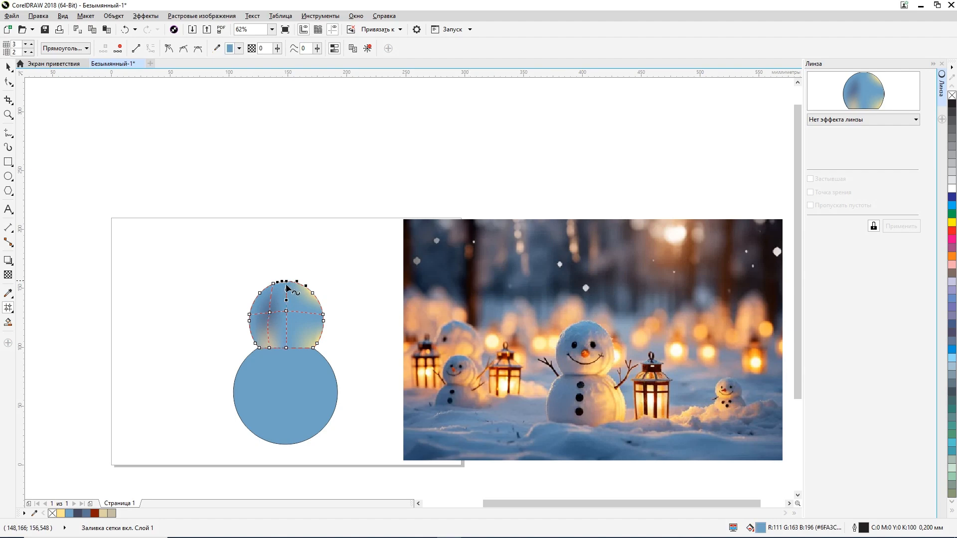
left_click(69, 515)
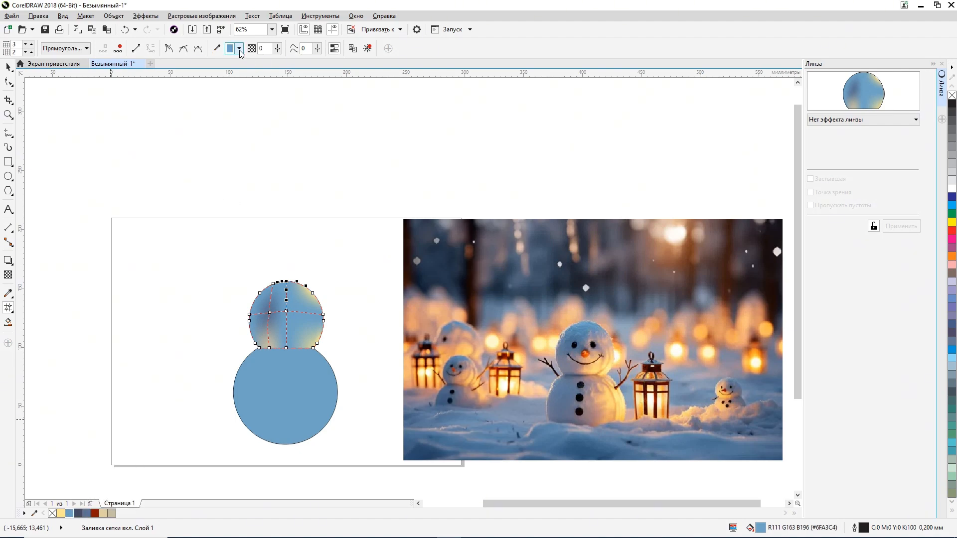
left_click(239, 48)
left_click(269, 103)
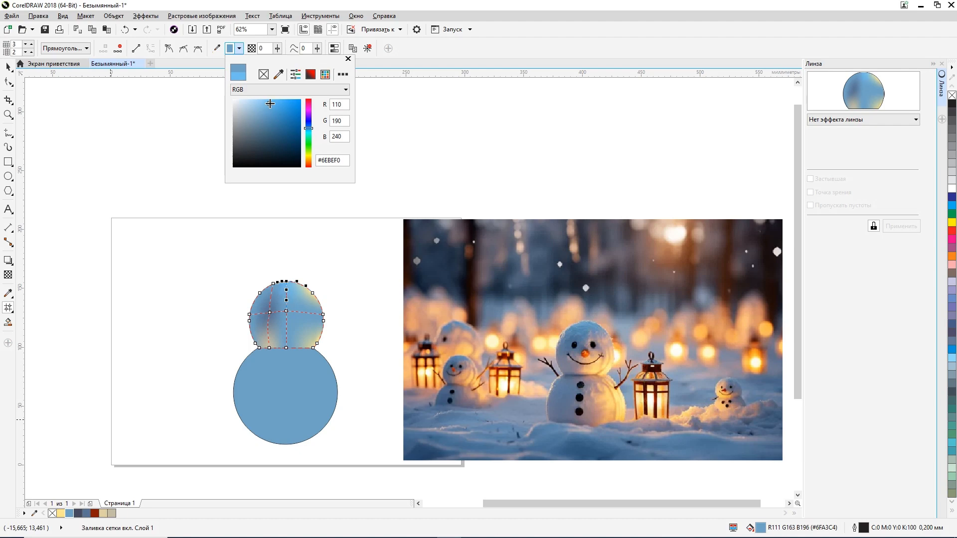
left_click(285, 101)
left_click_drag(284, 102, 286, 101)
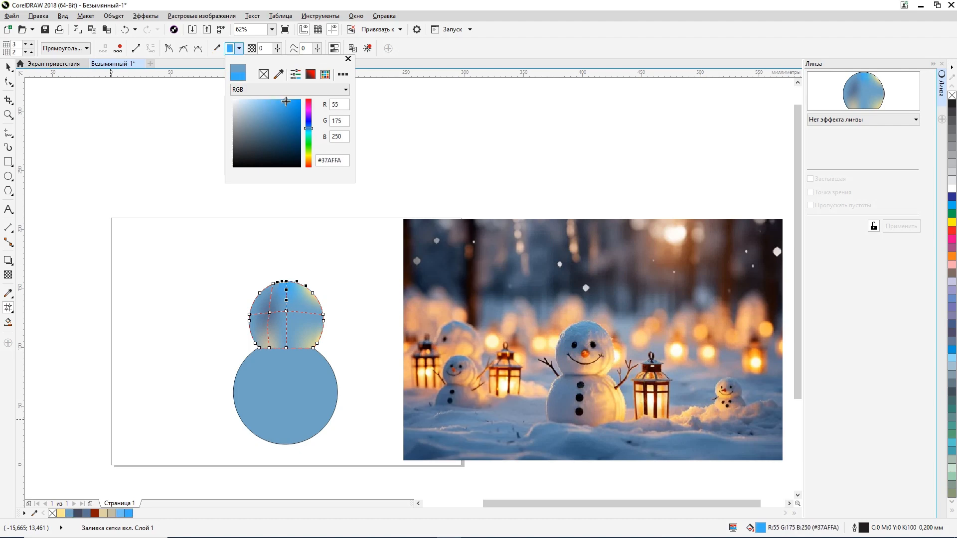
Step: Colour the top node of the mesh line left of the head's centre with the same bright blue (#37AFFA), sampled from the document palette
left_click(274, 287)
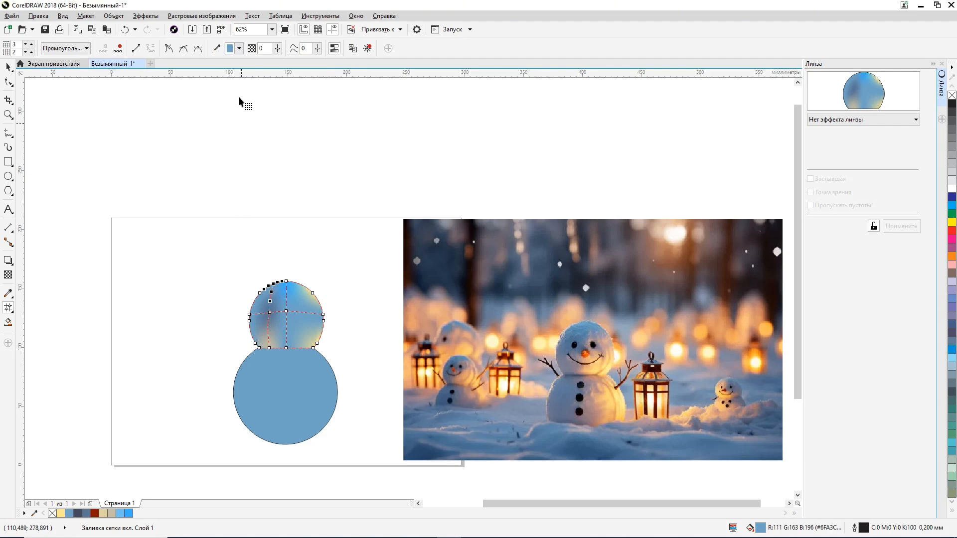
left_click(240, 48)
left_click(279, 76)
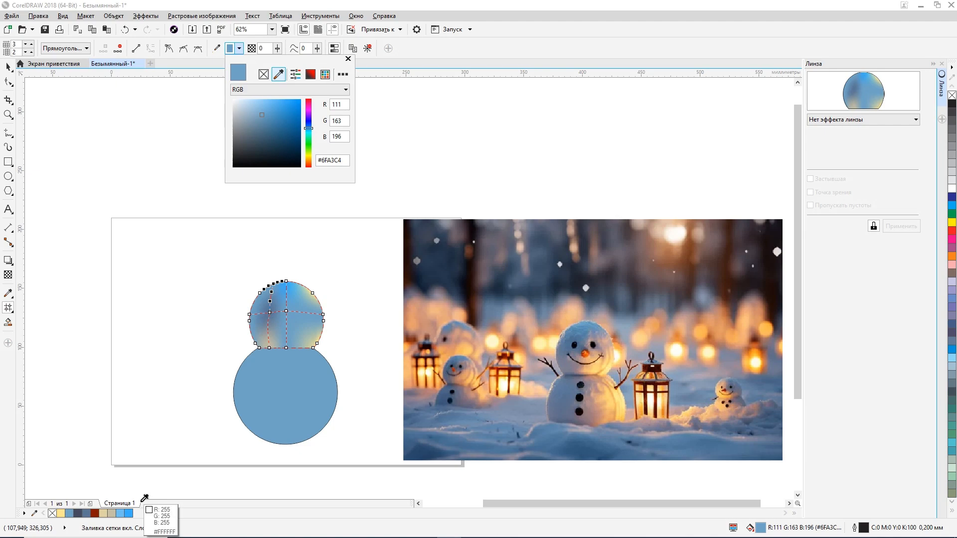
left_click(128, 513)
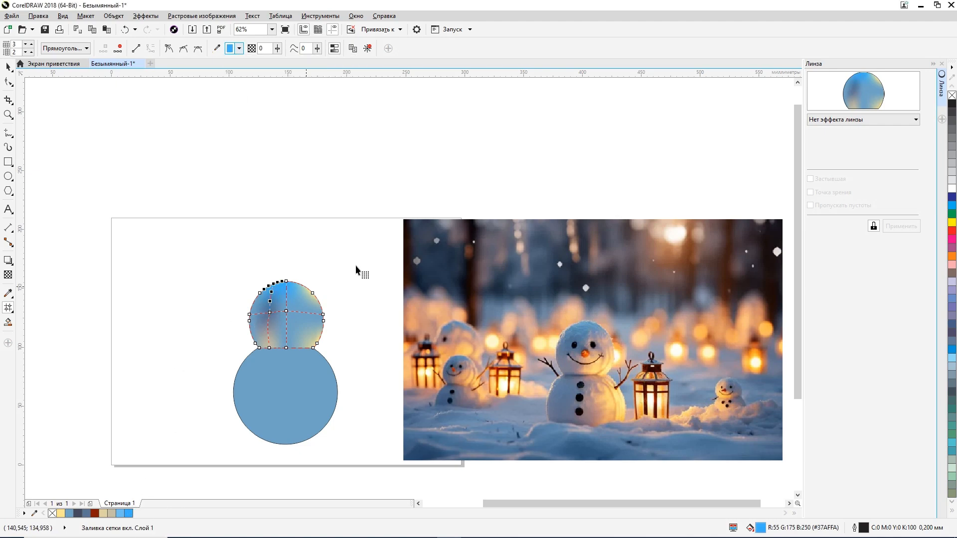
left_click(380, 243)
Step: Remove the outline from the mesh-filled head and deselect it
left_click(8, 66)
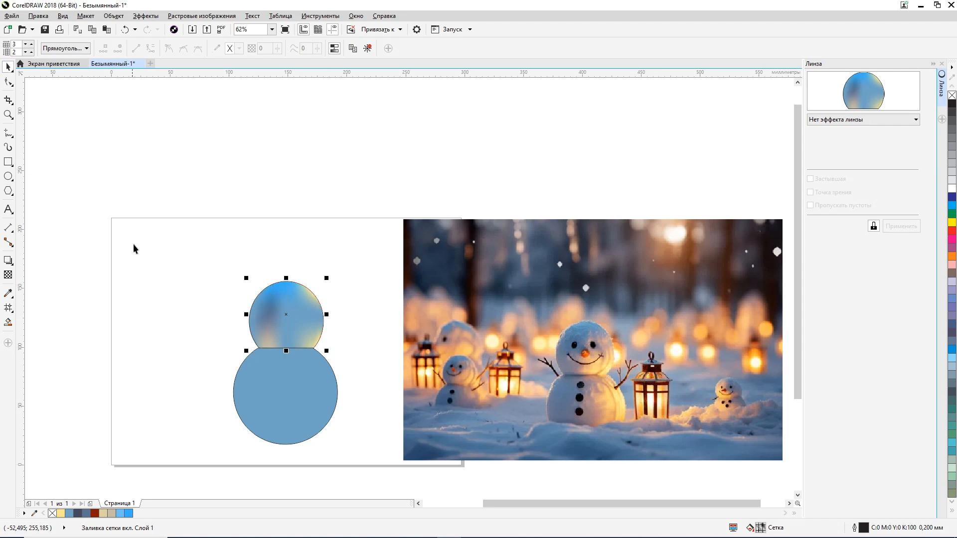
left_click(133, 244)
left_click(322, 313)
right_click(952, 95)
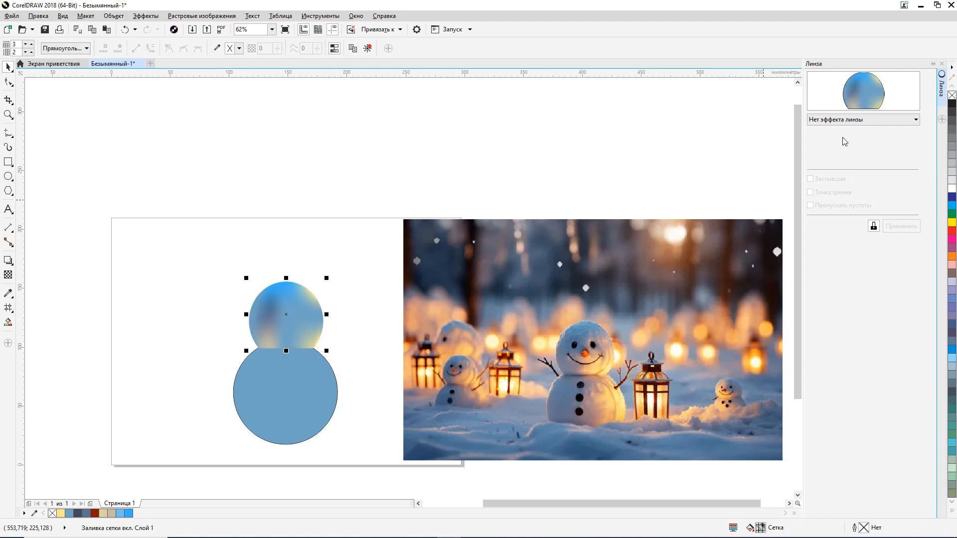
left_click(373, 272)
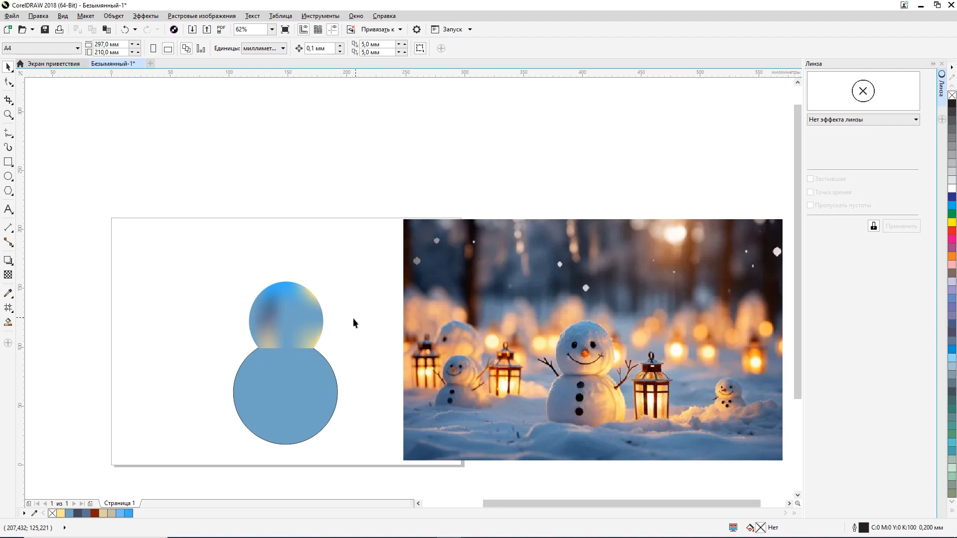
Step: Draw an ellipse about 44.5 mm wide and 48.7 mm high to the left of the head and switch it to rotation mode
left_click(8, 176)
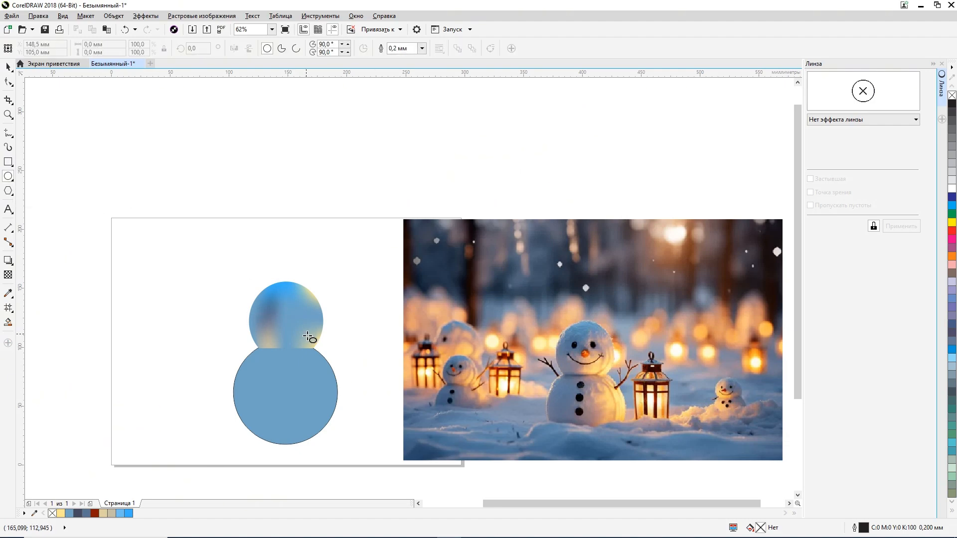
scroll(283, 337, "up", 2)
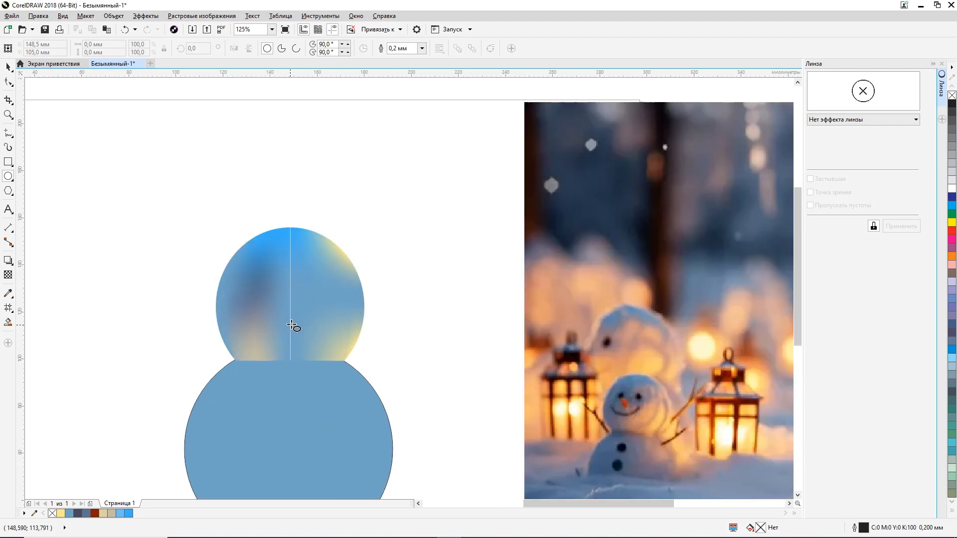
scroll(294, 323, "down", 2)
left_click_drag(186, 349, 237, 294)
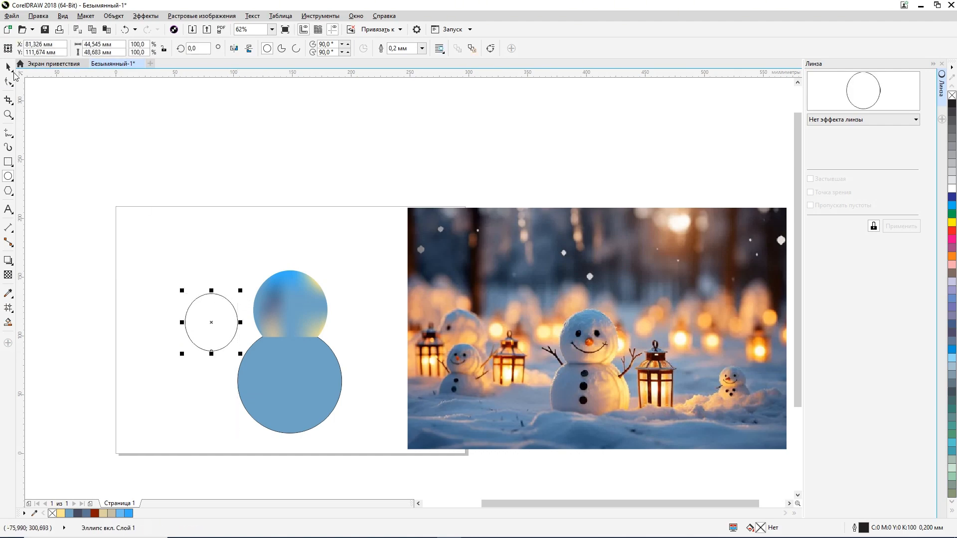
left_click(8, 66)
left_click(218, 308)
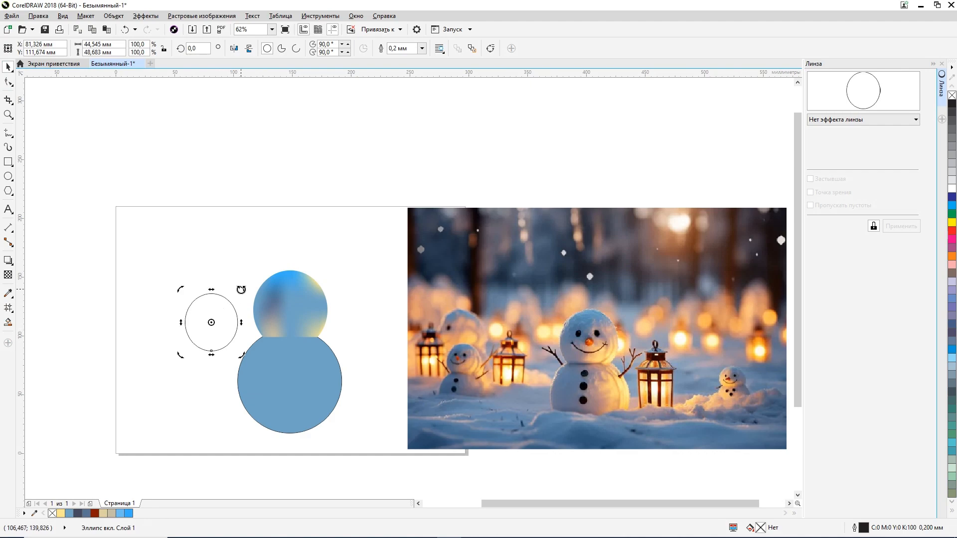
Step: Rotate the large ellipse to about 337.6° and enlarge it proportionally to about 53.2 mm wide and 56.7 mm high
left_click_drag(242, 287, 260, 301)
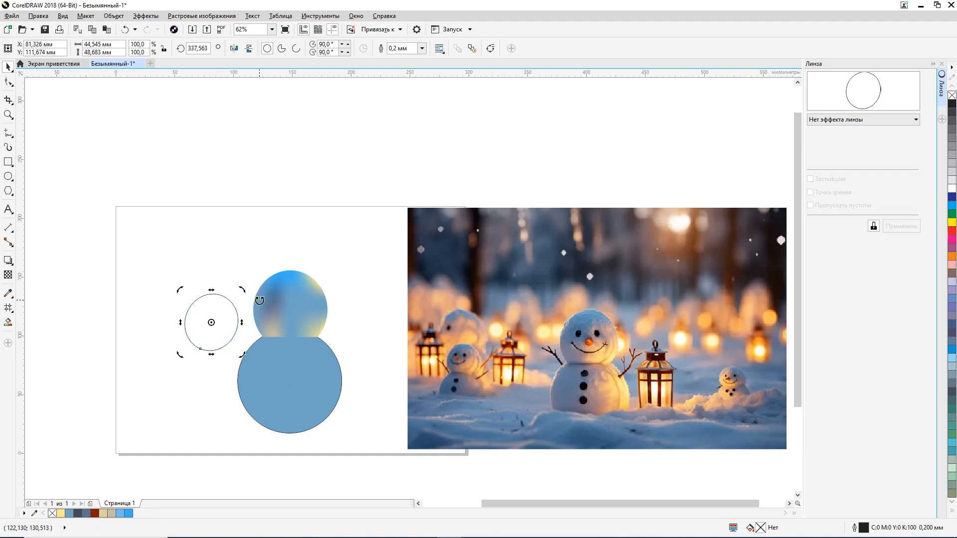
left_click(225, 335)
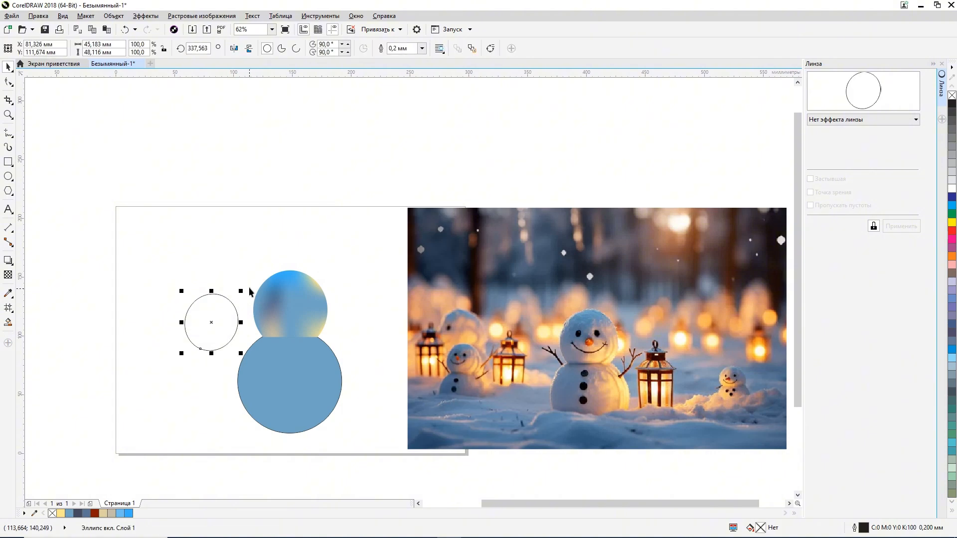
mouse_move(240, 291)
left_mouse_down()
mouse_move(215, 321)
mouse_move(252, 284)
left_mouse_up()
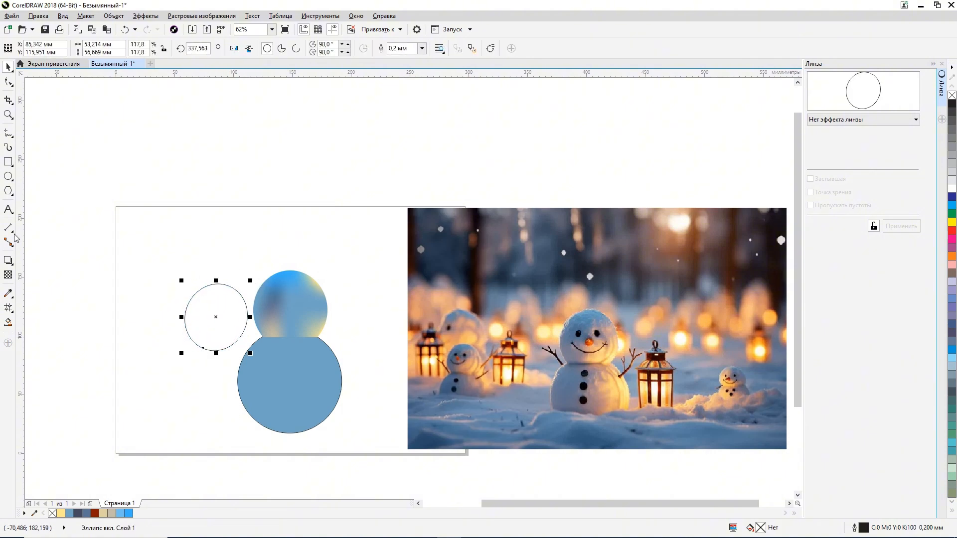
Step: Draw a small highlight ellipse about 8 mm wide and 11.4 mm high inside the upper right of the large ellipse
left_click(8, 177)
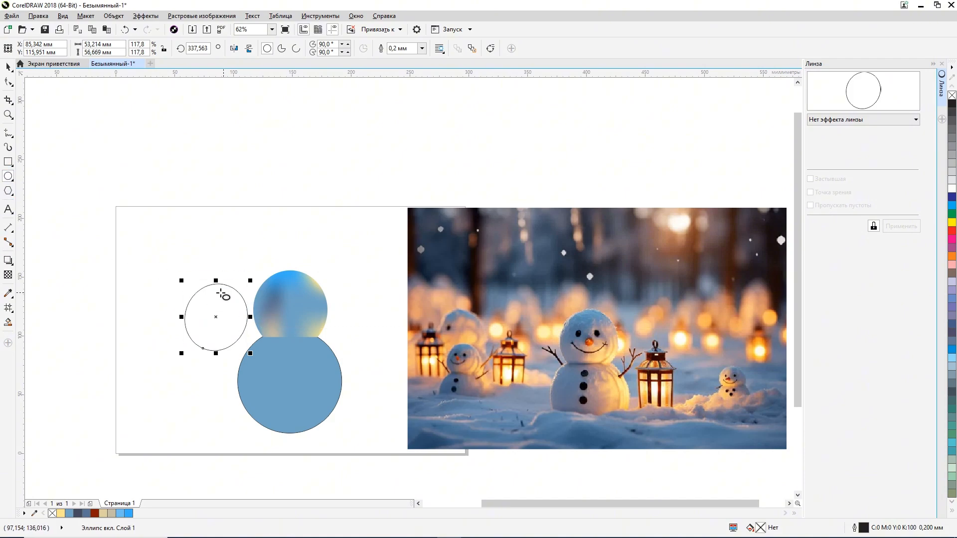
left_click_drag(223, 298, 232, 311)
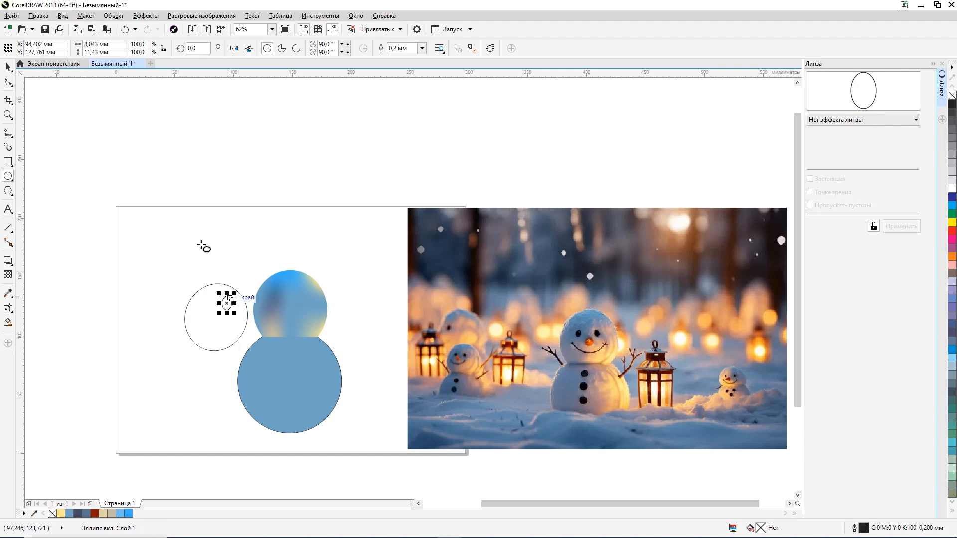
left_click(7, 68)
Step: Shift the small highlight ellipse toward the large ellipse's upper right edge, rotate it to about 20.2° and deselect it
scroll(217, 252, "up", 2)
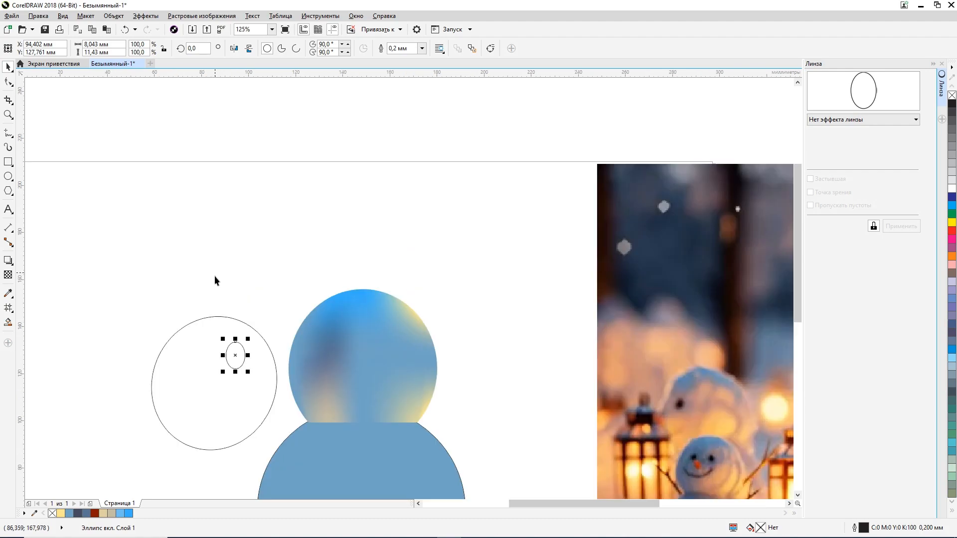
left_click_drag(237, 358, 265, 362)
left_click(239, 358)
scroll(254, 356, "down", 4)
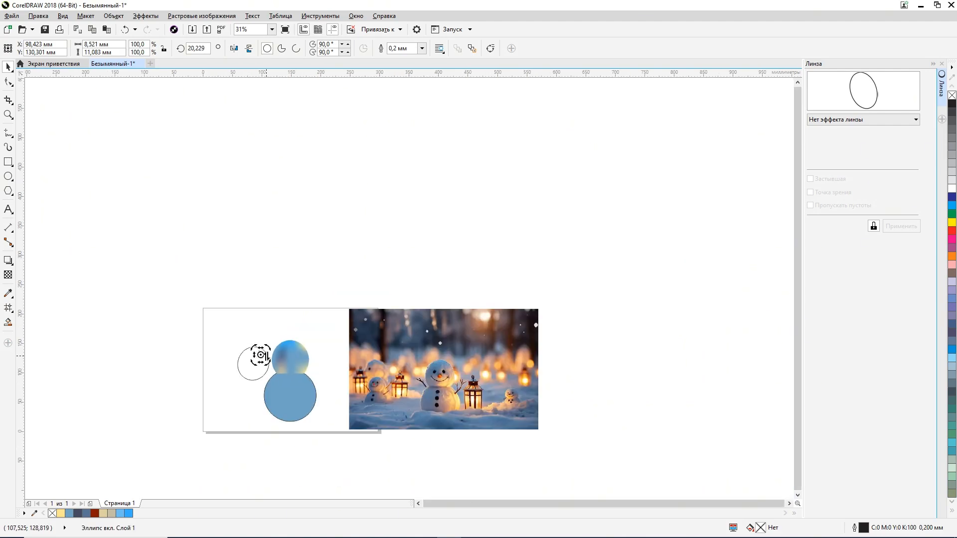
left_click(291, 313)
scroll(264, 366, "up", 2)
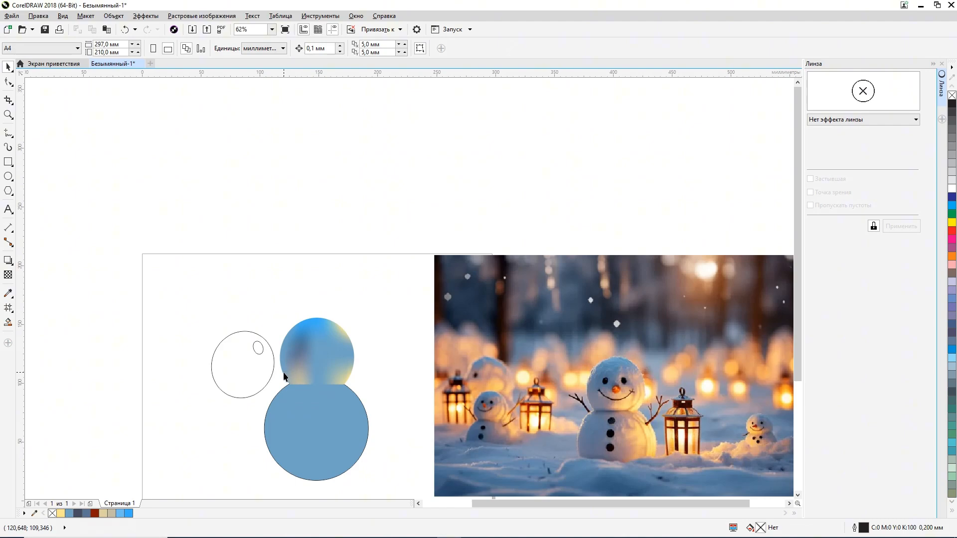
Step: Nudge the highlight ellipse about 0.9 mm right and 0.2 mm up
left_click(258, 348)
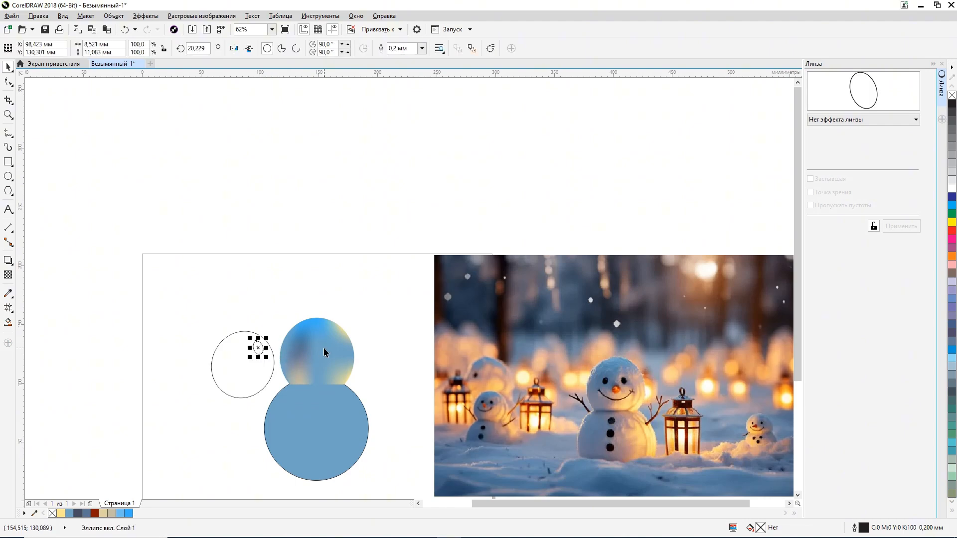
key("Right")
key("Right")
key("Right")
key("Right")
key("Right")
key("Right")
key("Right")
key("Up")
key("Up")
Step: Fill the highlight ellipse with light blue (#ABDFFF) and remove its outline
left_click(123, 513)
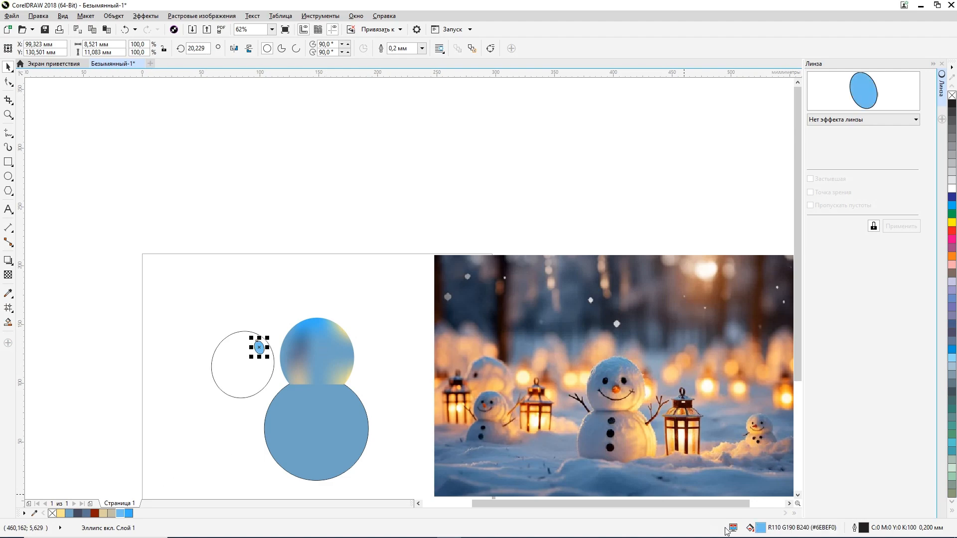
double_click(761, 527)
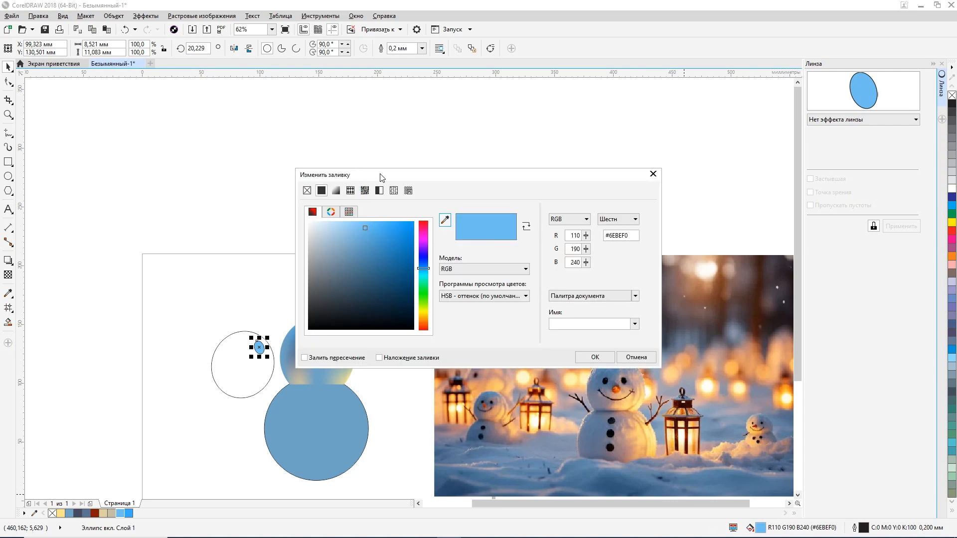
left_click_drag(381, 178, 492, 176)
left_click(457, 220)
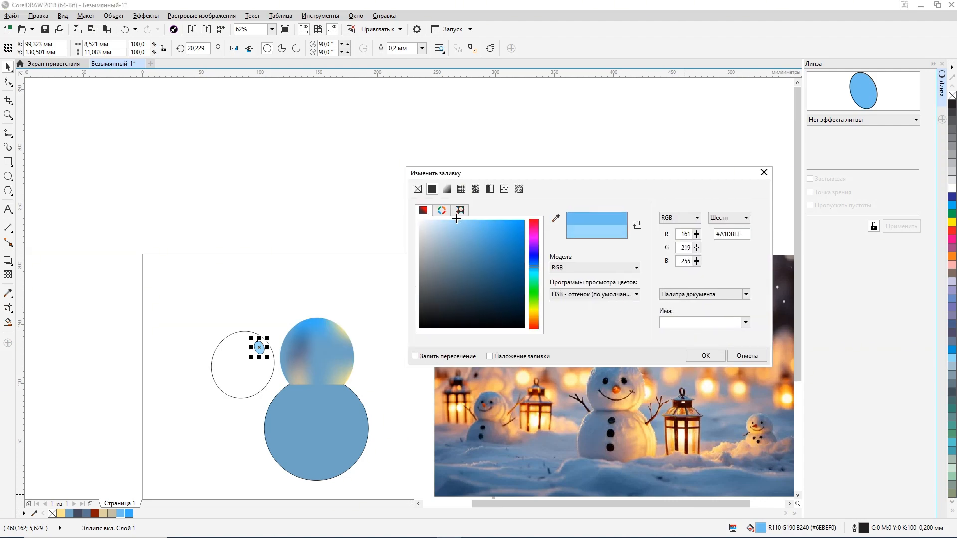
left_click(706, 356)
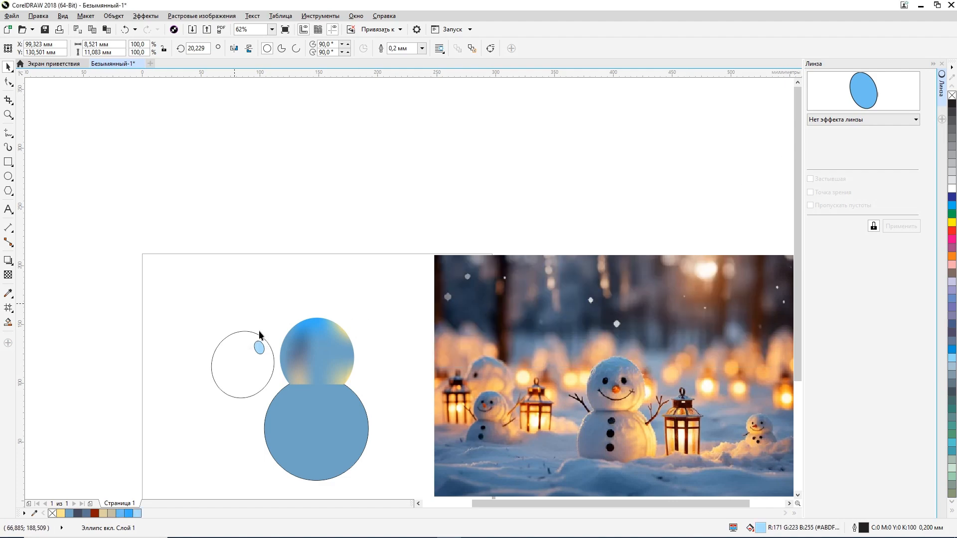
left_click(259, 347)
Step: Fill the large ellipse with black (K 100), remove its outline, and group it with the highlight as an eye
left_click(229, 357)
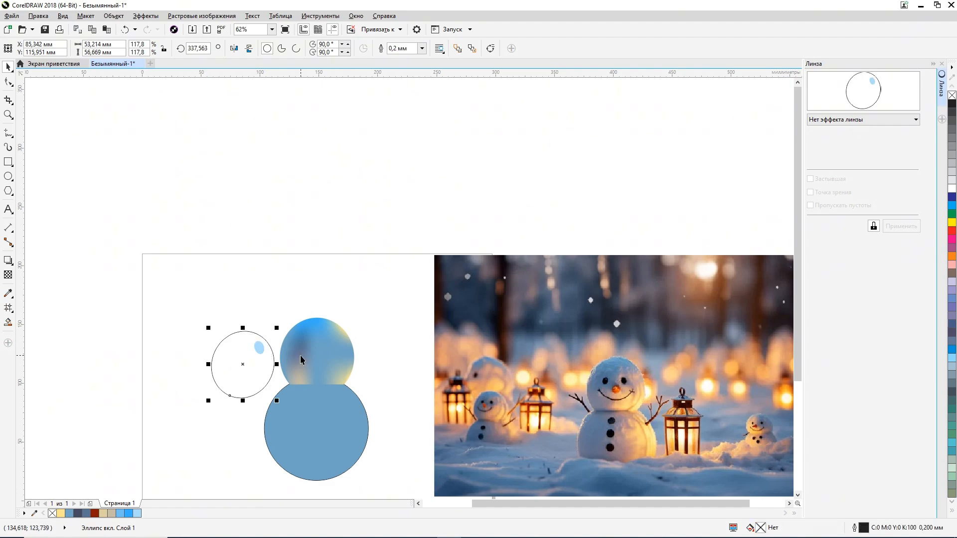
left_click(952, 104)
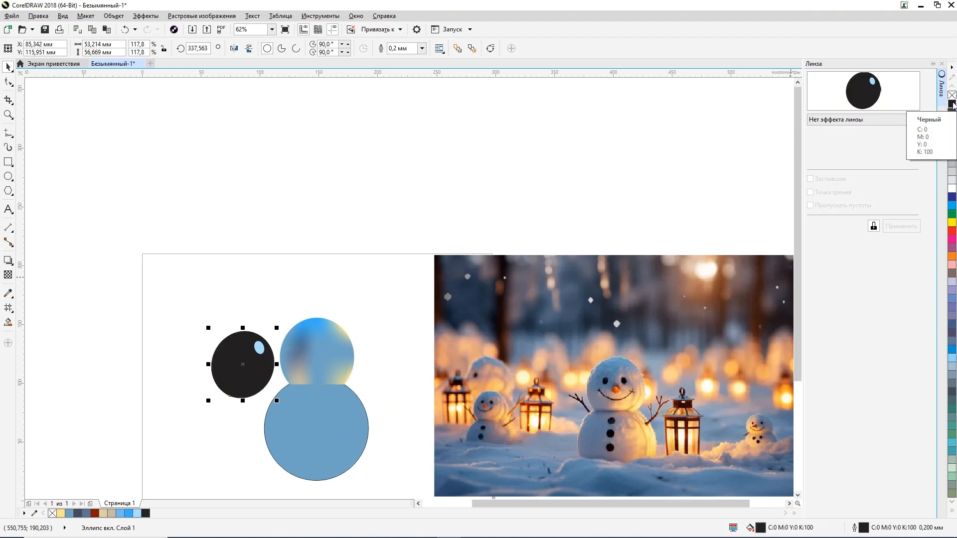
left_click_drag(170, 300, 293, 410)
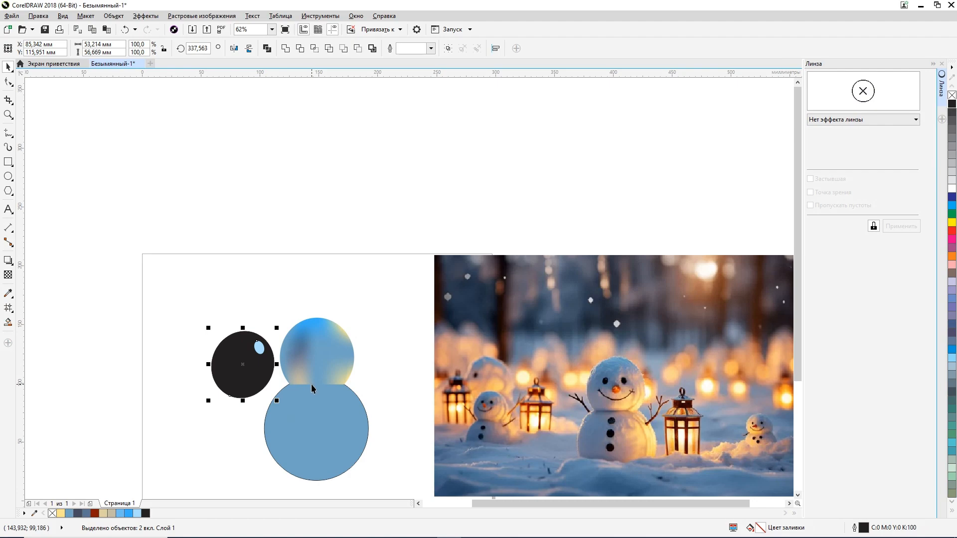
key("ctrl+g")
Step: Move the eye group onto the snowman's head and shrink it to about 9.8 mm wide and 10.5 mm high
left_click_drag(256, 360, 323, 347)
scroll(323, 347, "up", 2)
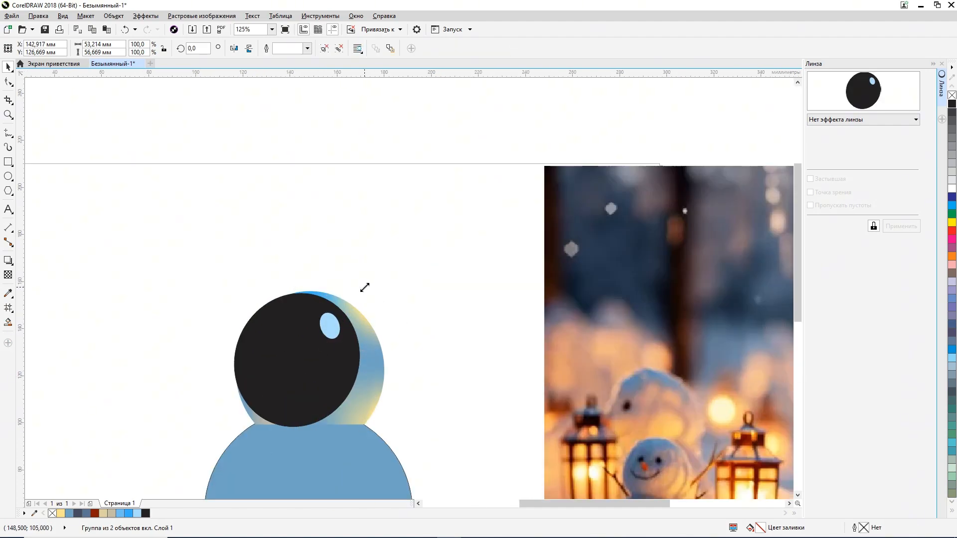
left_click_drag(365, 283, 312, 337)
scroll(359, 384, "up", 1)
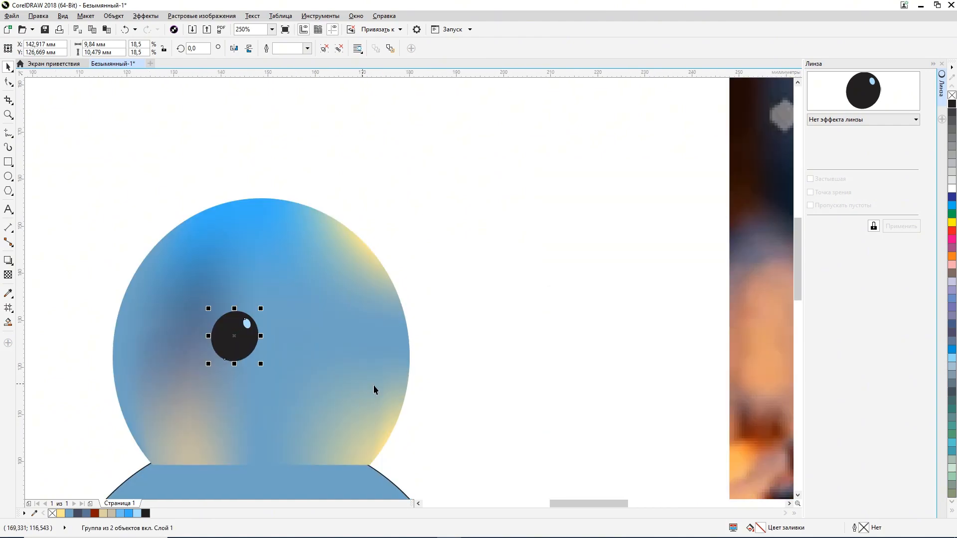
Step: Move the eye over the dark shading on the head's left half and shrink it to about 4.9 mm wide
scroll(468, 455, "down", 2)
left_click_drag(402, 421, 298, 272)
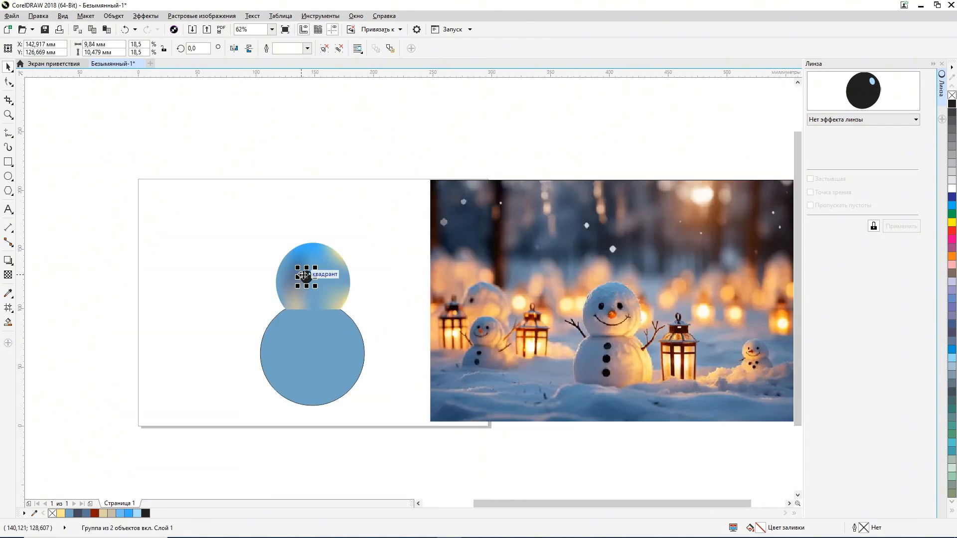
scroll(303, 274, "up", 1)
scroll(304, 275, "down", 1)
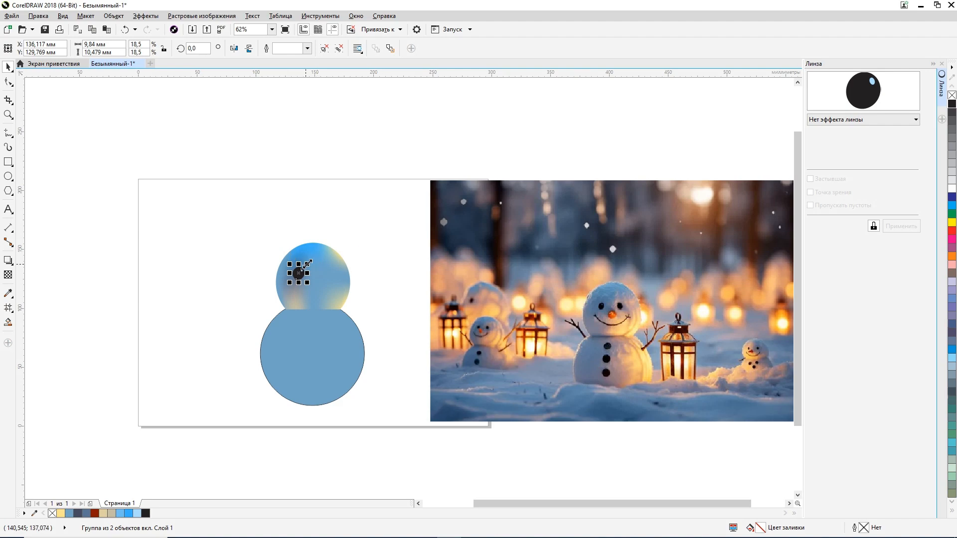
left_click_drag(307, 264, 301, 270)
left_click(250, 258)
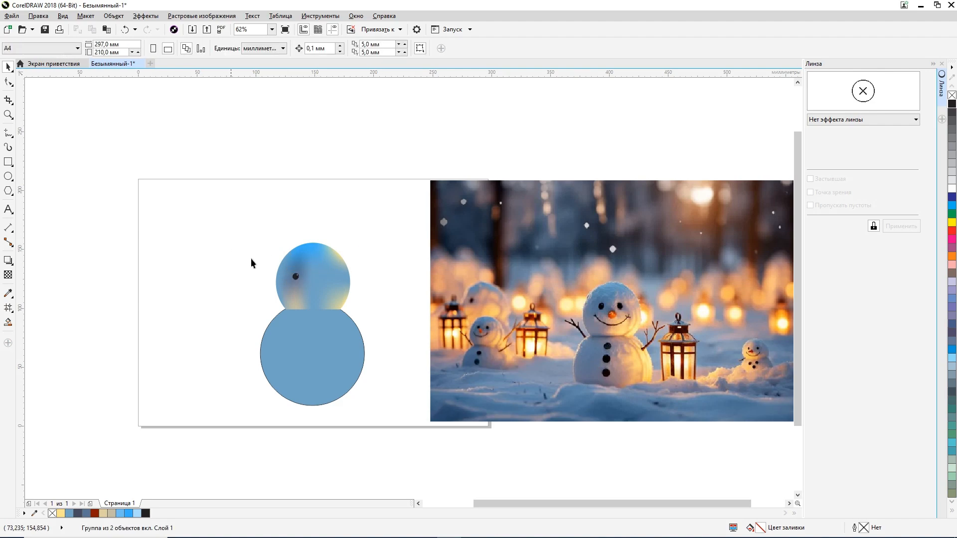
Step: Enlarge the eye proportionally to about 6.1 mm wide and 6.5 mm high, and deselect it
left_click(296, 276)
scroll(296, 277, "up", 1)
scroll(296, 276, "up", 1)
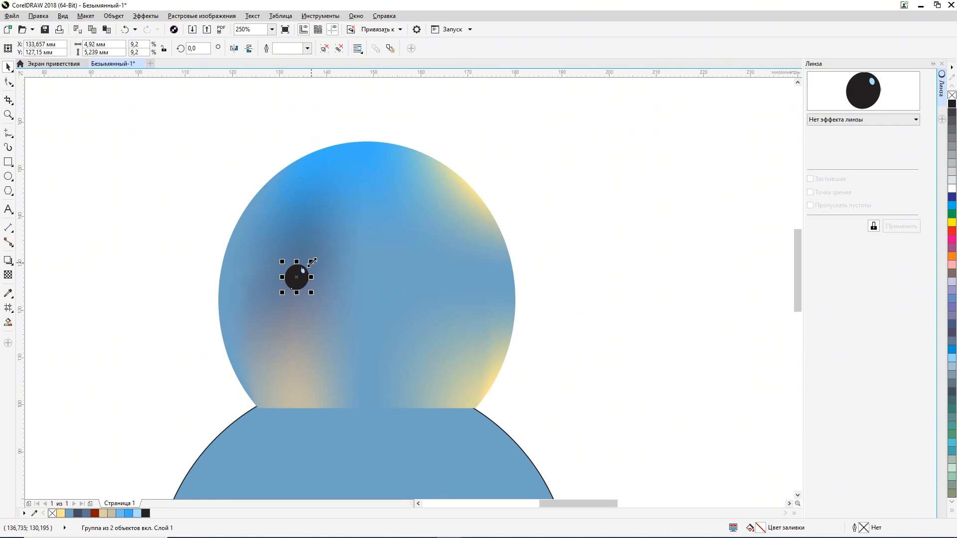
left_click_drag(313, 261, 319, 256)
scroll(319, 256, "down", 1)
scroll(319, 256, "down", 1)
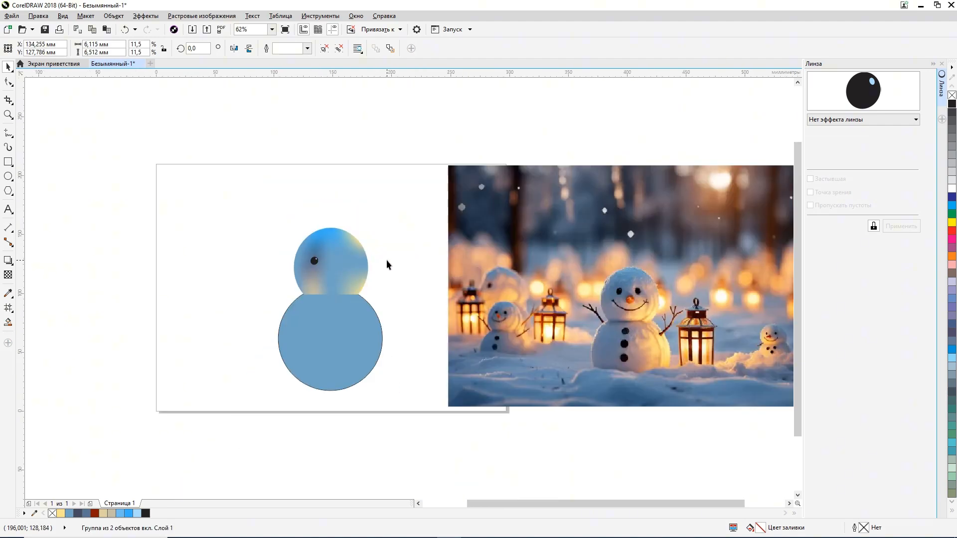
left_click(386, 259)
Step: Nudge the eye about 0.7 mm right and 1.5 mm up on the face, and deselect it
left_click(313, 261)
key("Right")
key("Right")
key("Right")
key("Right")
key("Right")
key("Right")
key("Right")
key("Right")
key("Right")
key("Right")
key("Right")
key("Right")
key("Right")
key("Right")
key("Right")
key("Up")
key("Up")
key("Left")
key("Left")
key("Left")
key("Left")
key("Left")
key("Left")
key("Left")
key("Left")
key("Up")
key("Up")
key("Up")
key("Up")
key("Up")
key("Up")
left_click(387, 230)
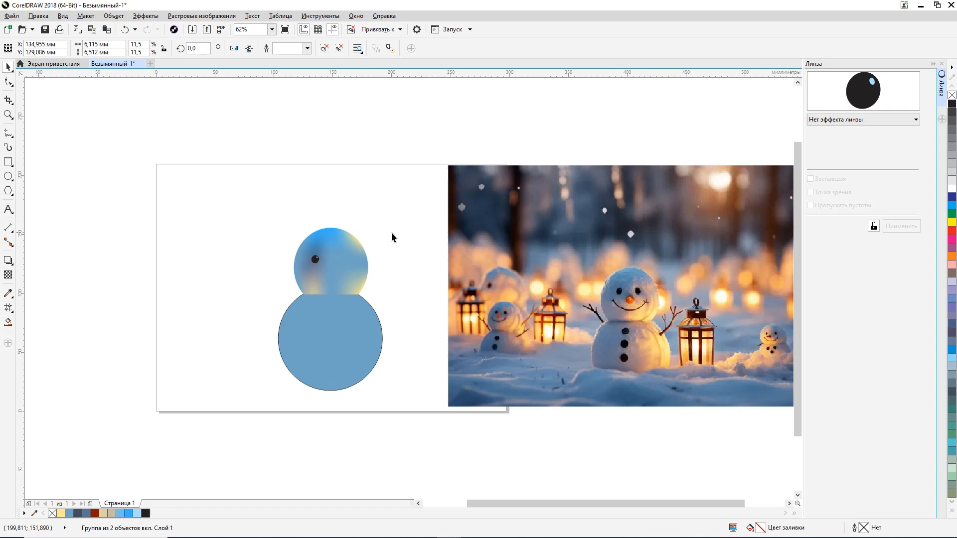
Step: Narrow the eye to about 5.7 mm without changing its height, rotate it to about 351° and deselect it
left_click(317, 261)
scroll(343, 261, "up", 2)
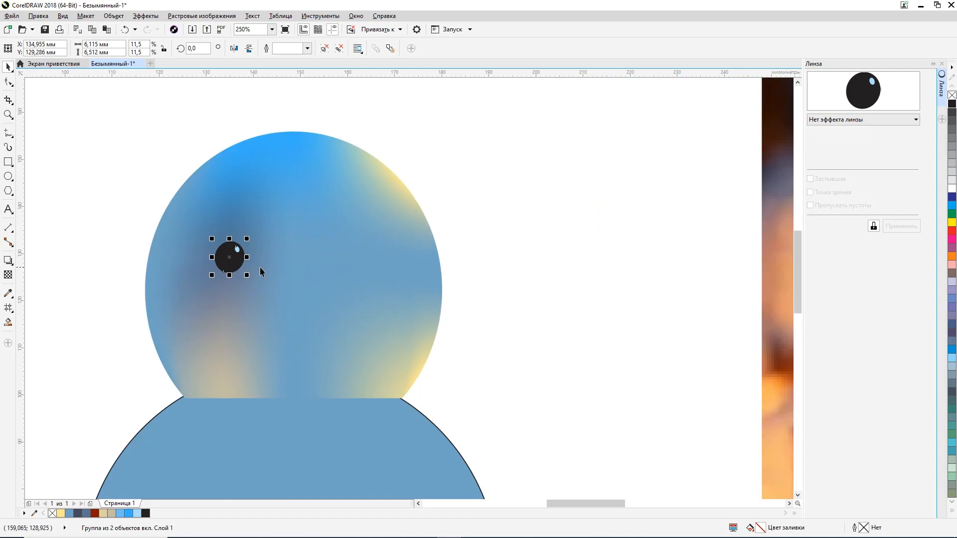
left_click_drag(246, 258, 232, 259)
scroll(246, 260, "up", 2)
left_click(222, 233)
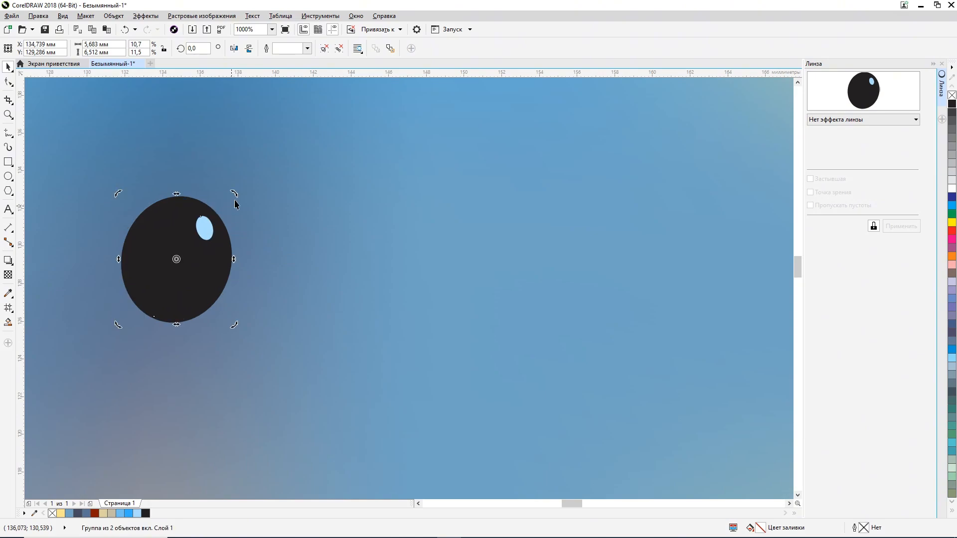
left_click_drag(234, 193, 246, 200)
scroll(246, 202, "down", 2)
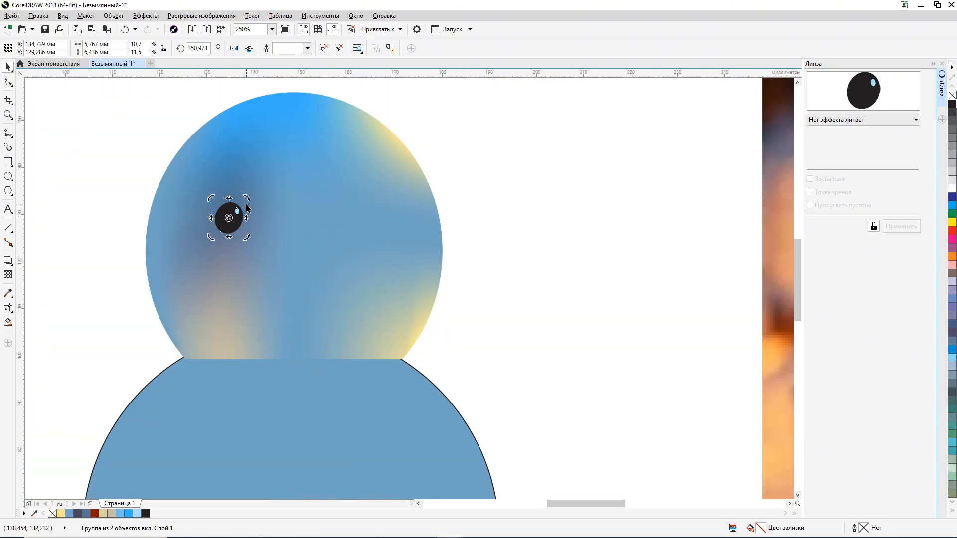
left_click(456, 210)
scroll(455, 213, "down", 1)
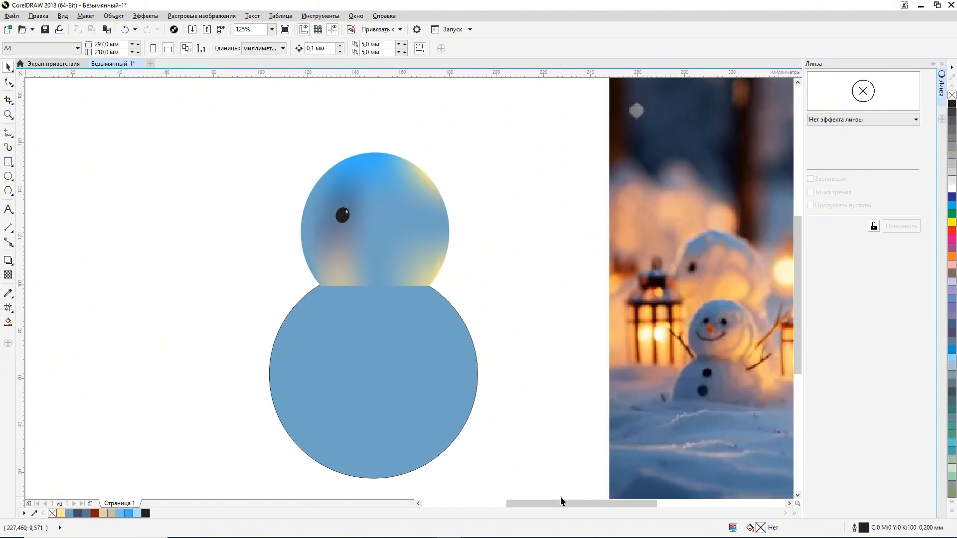
Step: Nudge the eye about 1.1 mm up and slightly right to match the eye placement in the reference photo
mouse_move(561, 497)
left_mouse_down()
mouse_move(626, 497)
mouse_move(604, 502)
left_mouse_up()
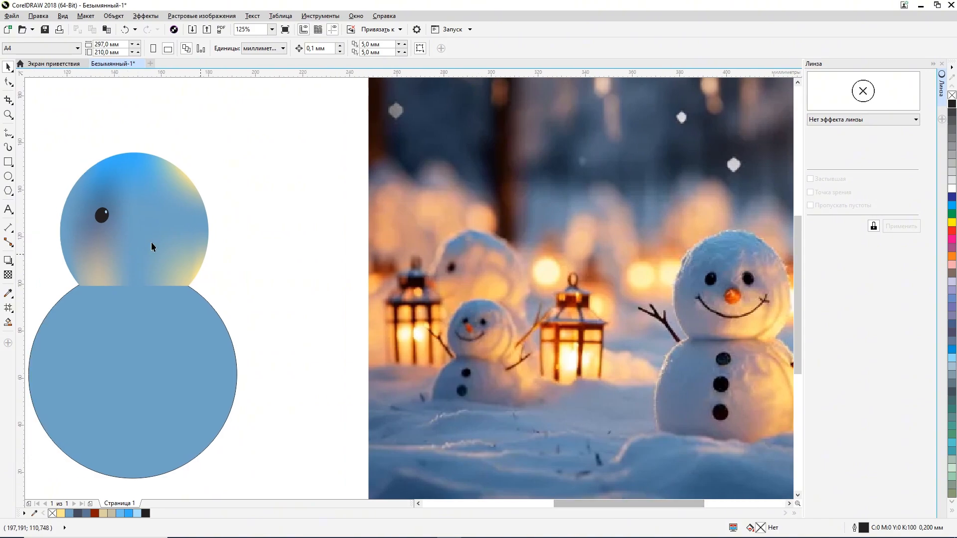
left_click(102, 215)
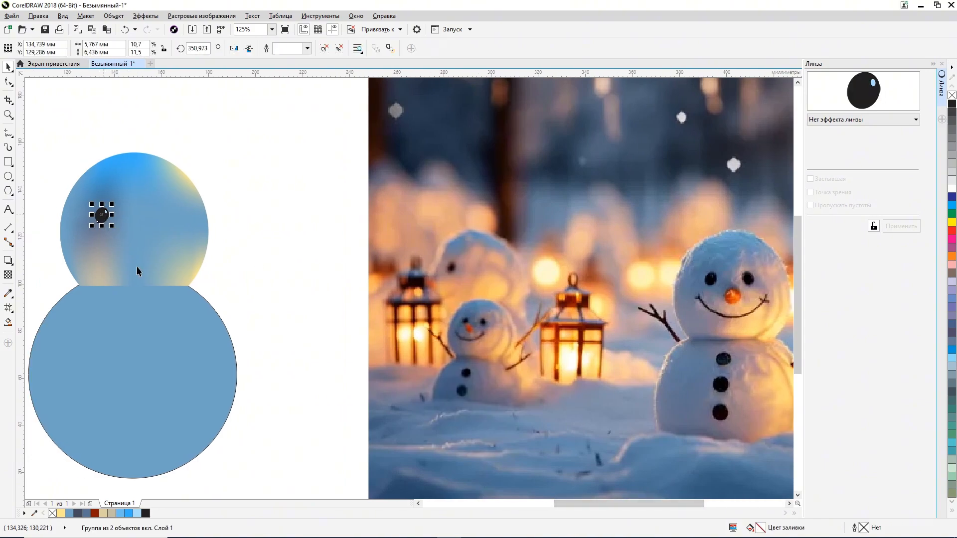
key("Up")
key("Up")
key("Up")
key("Up")
key("Up")
key("Up")
key("Up")
key("Up")
key("Up")
key("Up")
key("Up")
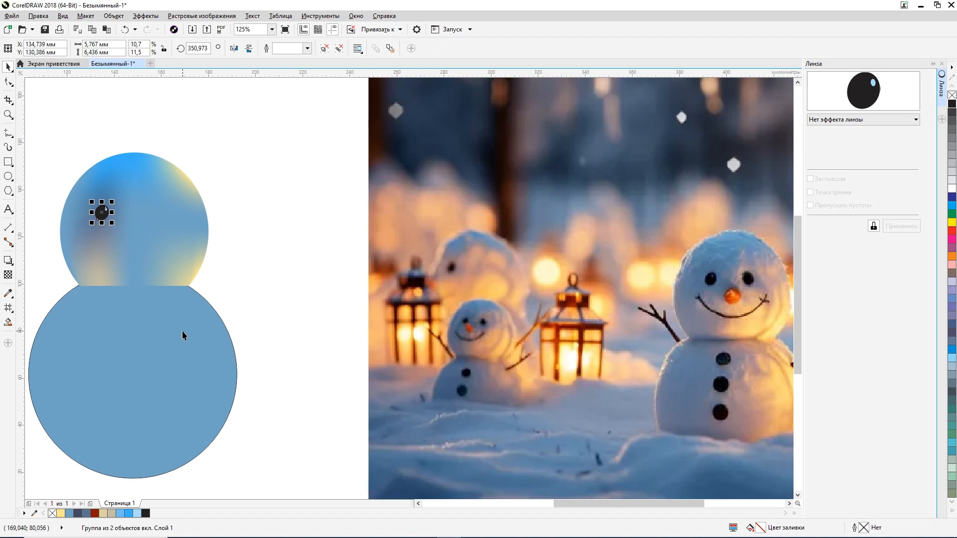
key("Right")
key("Right")
key("Left")
key("Right")
Step: Create a horizontally mirrored copy of the eye on the right half of the face and deselect it
left_click_drag(91, 212, 152, 215)
key("Escape")
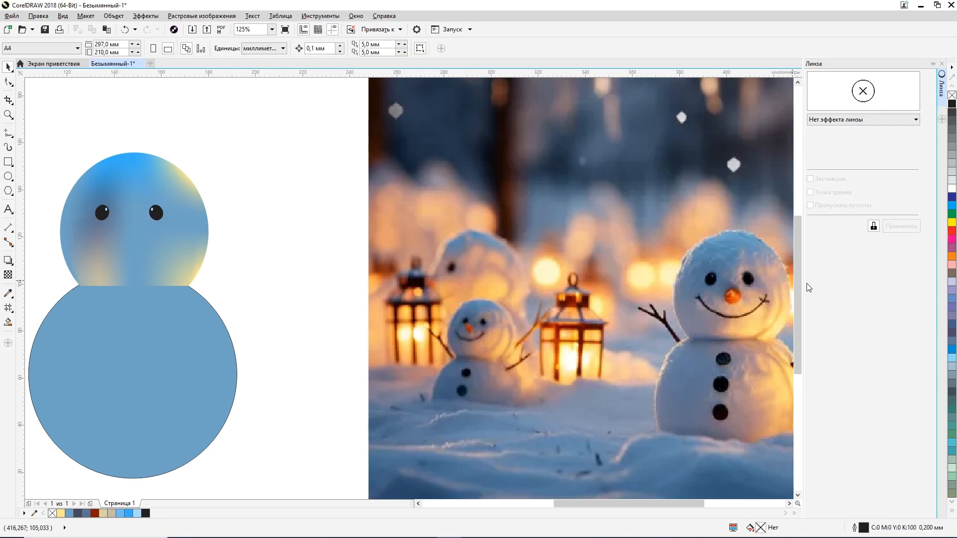
Step: Position a light blue highlight ellipse about 0.9 mm wide and 1.3 mm high near the lower right edge of the mirrored eye
left_click(153, 214)
scroll(172, 216, "up", 2)
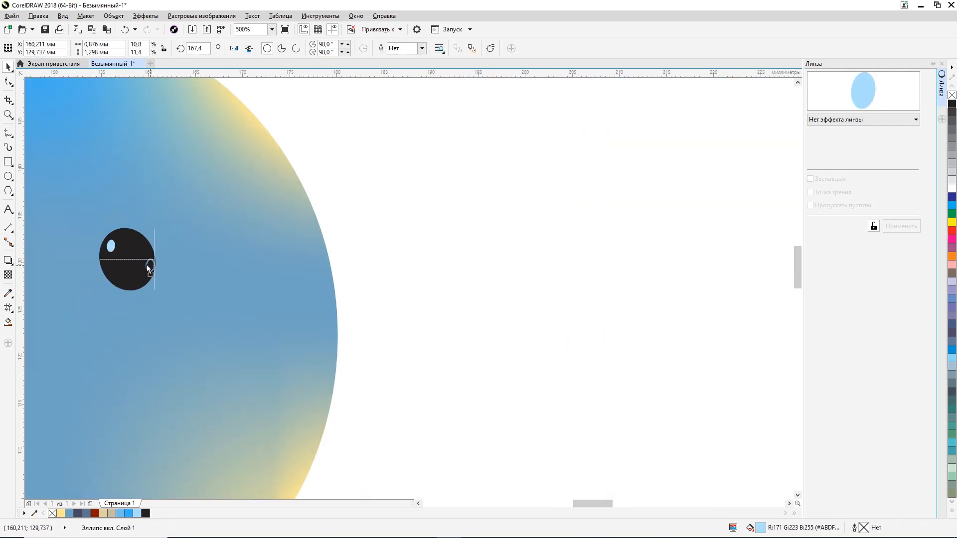
scroll(185, 322, "down", 1)
left_click_drag(624, 503, 616, 500)
key("Left")
key("Left")
key("Left")
key("Left")
key("Left")
key("Left")
key("Left")
key("Left")
key("Up")
Step: Recolour the highlight ellipse on the mirrored eye to dark blue and deselect it
double_click(763, 527)
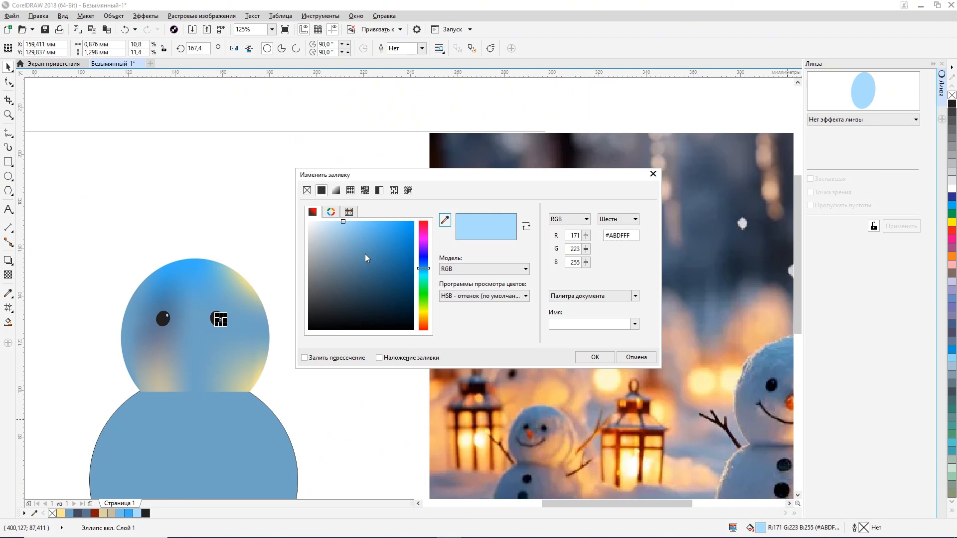
left_click(375, 301)
key("Return")
left_click(325, 333)
Step: Move the dark blue highlight to the upper right part of the mirrored eye and deselect it
scroll(325, 333, "down", 1)
scroll(326, 338, "up", 1)
left_click(219, 314)
scroll(218, 311, "up", 3)
left_click(211, 291)
left_click_drag(228, 329, 217, 283)
scroll(340, 319, "down", 3)
left_click(432, 418)
scroll(538, 378, "down", 1)
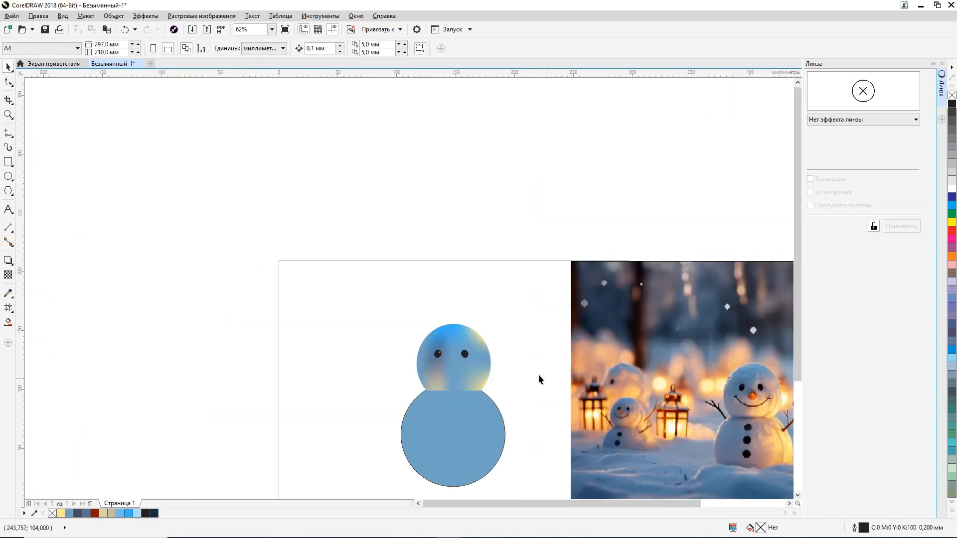
Step: Group the mirrored eye with its dark blue highlight and deselect the group
scroll(498, 353, "up", 1)
left_click_drag(421, 329, 554, 379)
key("ctrl+g")
scroll(554, 378, "down", 1)
left_click_drag(601, 503, 673, 503)
left_click_drag(797, 309, 797, 349)
left_click_drag(351, 272, 289, 308)
left_click_drag(258, 274, 284, 306)
left_click(365, 313)
scroll(290, 289, "up", 2)
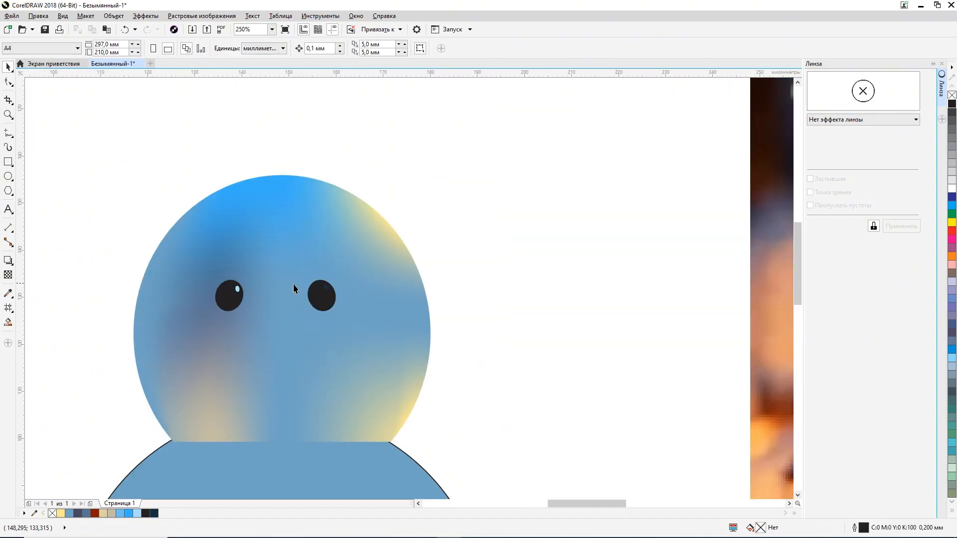
left_click(329, 288)
scroll(329, 286, "down", 1)
scroll(419, 300, "down", 1)
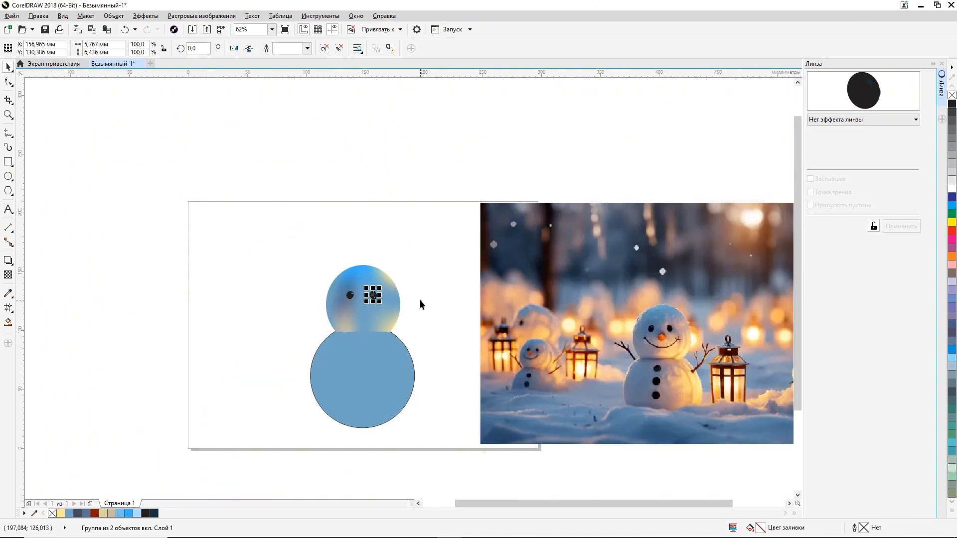
left_click(473, 338)
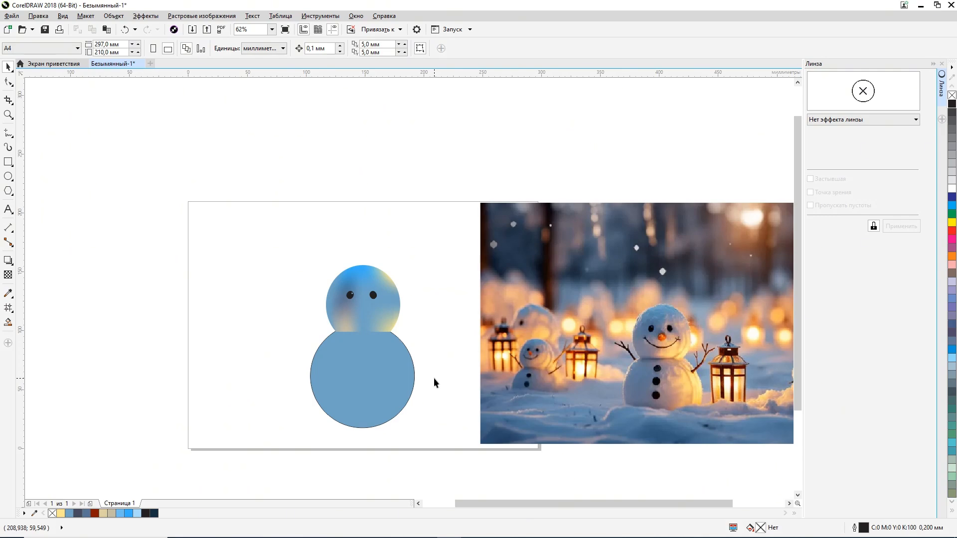
Step: Draw a nose circle about 7.6 mm in diameter between the eyes and slightly below them
left_click(8, 176)
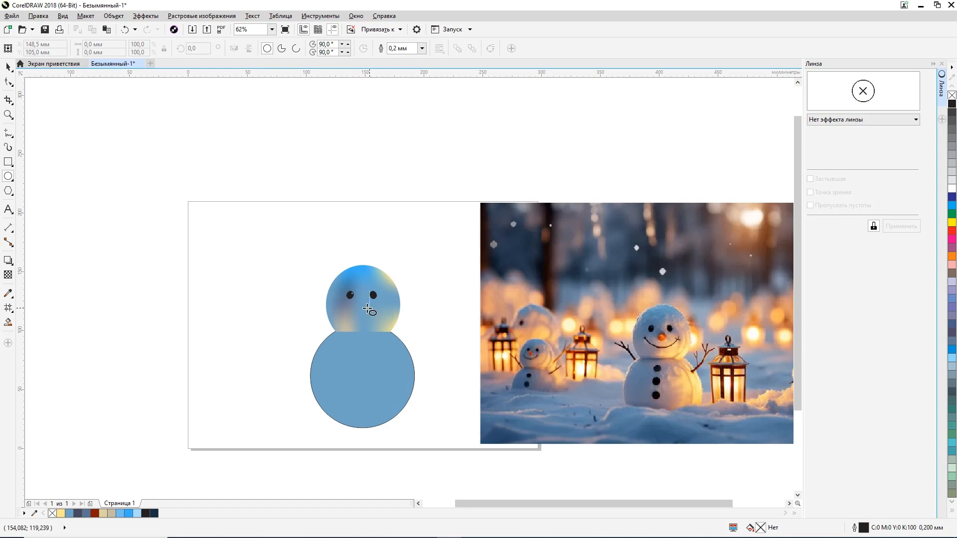
scroll(366, 310, "up", 1)
left_click_drag(349, 295, 368, 307)
scroll(367, 305, "down", 1)
scroll(357, 298, "up", 2)
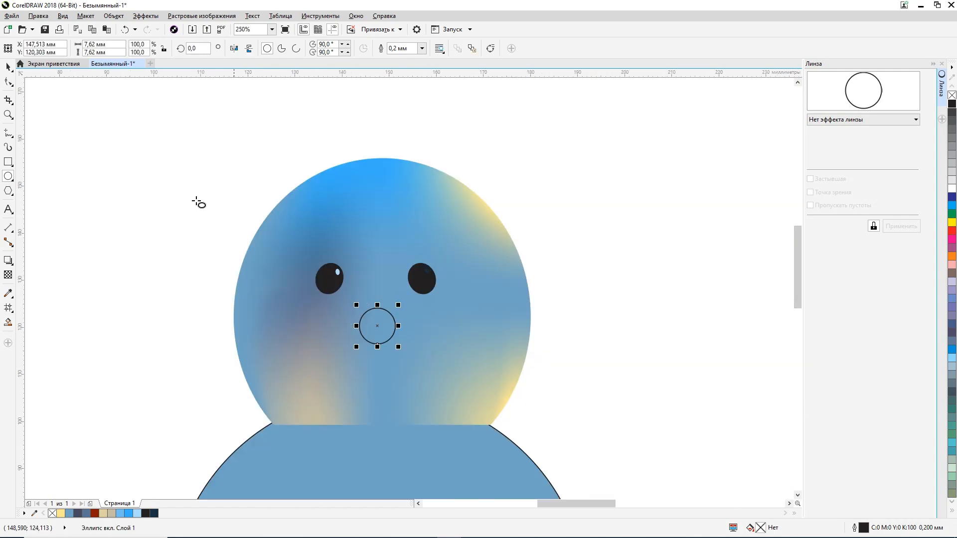
Step: Scale the nose circle down to about 6.3 mm in diameter around its centre
left_click(8, 67)
scroll(393, 398, "up", 1)
left_click_drag(401, 214, 394, 220)
key("Left")
key("Left")
key("Up")
scroll(399, 246, "down", 2)
left_click_drag(581, 504, 629, 505)
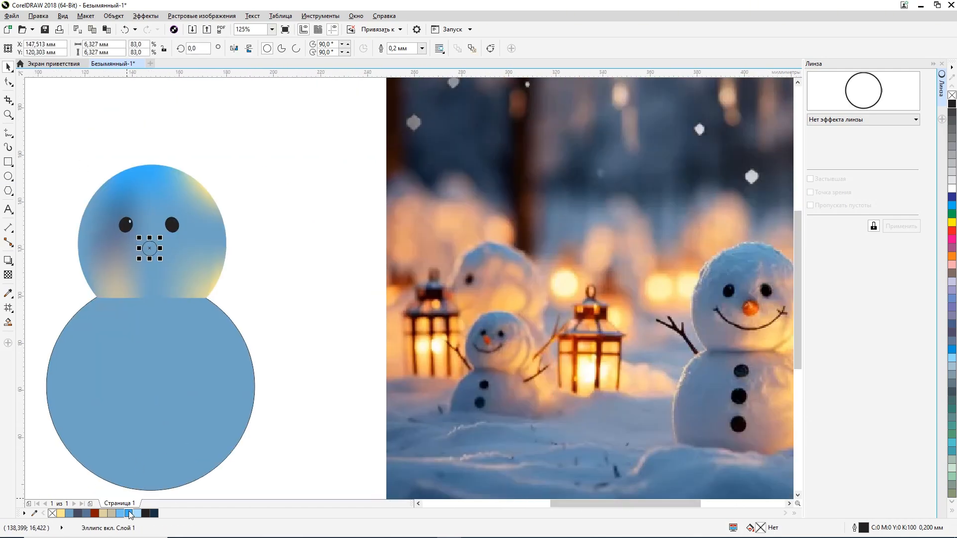
Step: Fill the nose circle with the orange sampled from the reference snowman's nose and remove its outline
left_click(8, 293)
left_click(750, 307)
left_click(149, 248)
key("space")
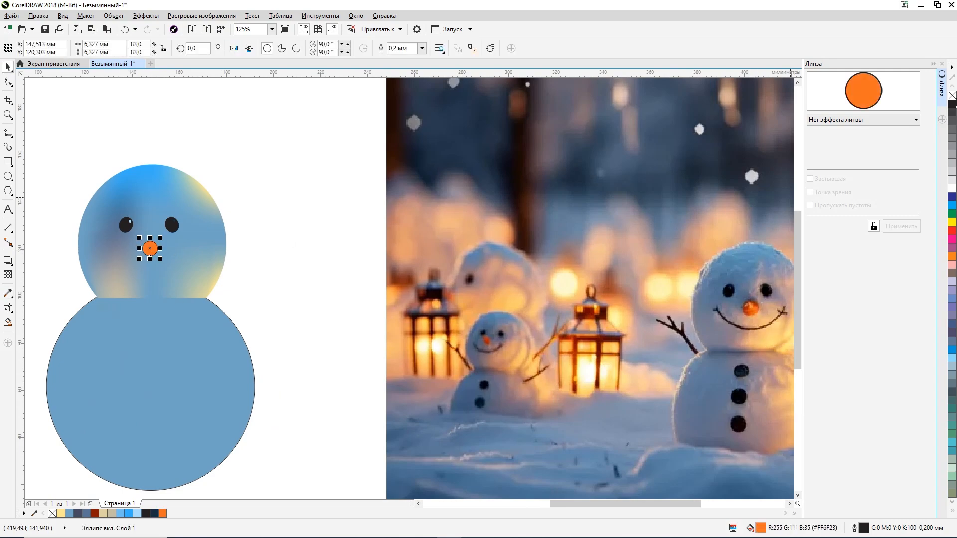
right_click(952, 95)
Step: Nudge the nose 0.6 mm up and 0.1 mm left
key("Up")
key("Up")
key("Up")
key("Up")
key("Up")
key("Up")
key("Left")
Step: Apply an interactive linear gradient to the nose and place its end handles diagonally from the upper left edge to the lower right
left_click(11, 312)
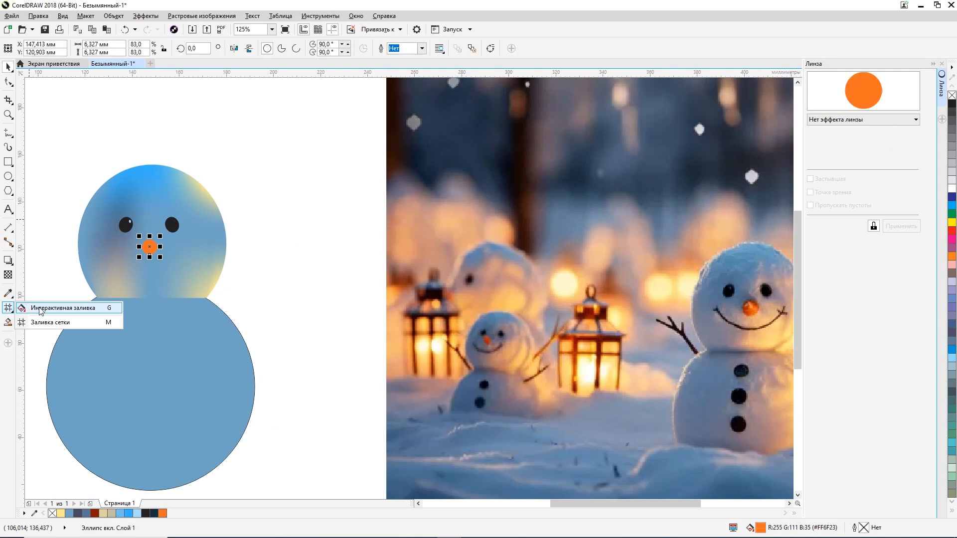
left_click(39, 311)
left_click_drag(139, 239, 186, 269)
left_click_drag(170, 255, 130, 233)
left_click_drag(186, 269, 162, 258)
left_click_drag(130, 233, 173, 265)
left_click_drag(153, 248, 110, 222)
left_click_drag(173, 265, 155, 252)
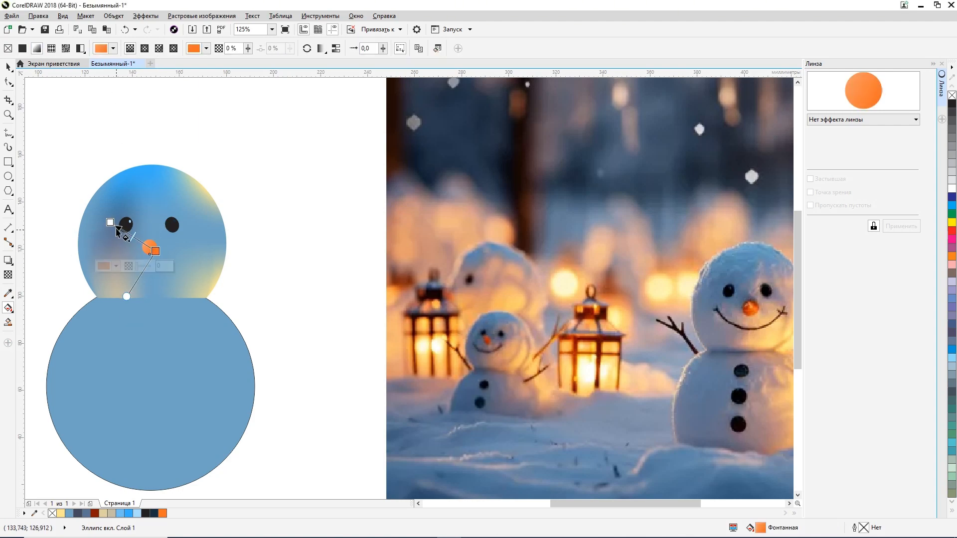
left_click_drag(116, 227, 139, 245)
Step: Set the upper left colour of the nose gradient to a dark rust brown and deselect the nose
left_click(92, 255)
left_click(131, 333)
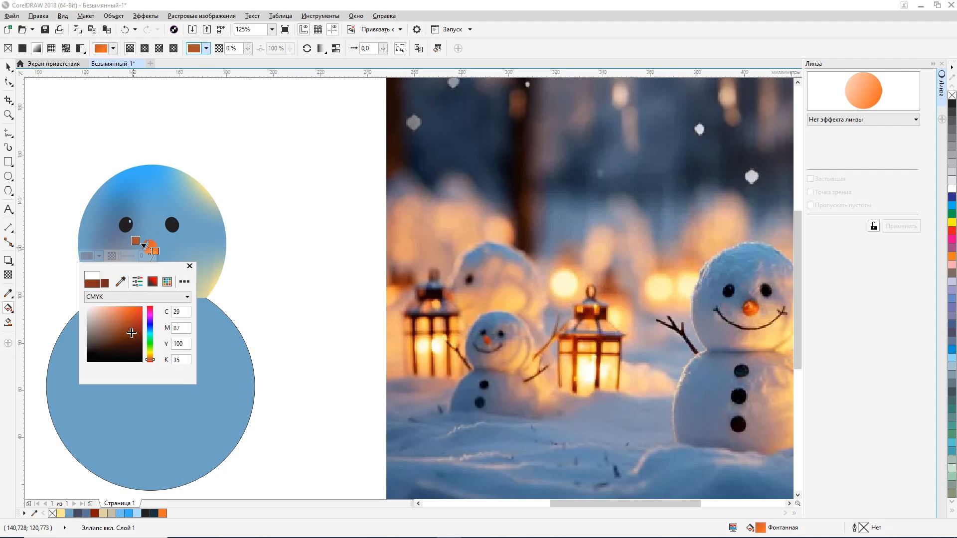
left_click(9, 70)
left_click(271, 246)
Step: Make a smaller copy of the nose about 2.6 mm in diameter and place it slightly up and left of the nose's centre
scroll(271, 247, "down", 1)
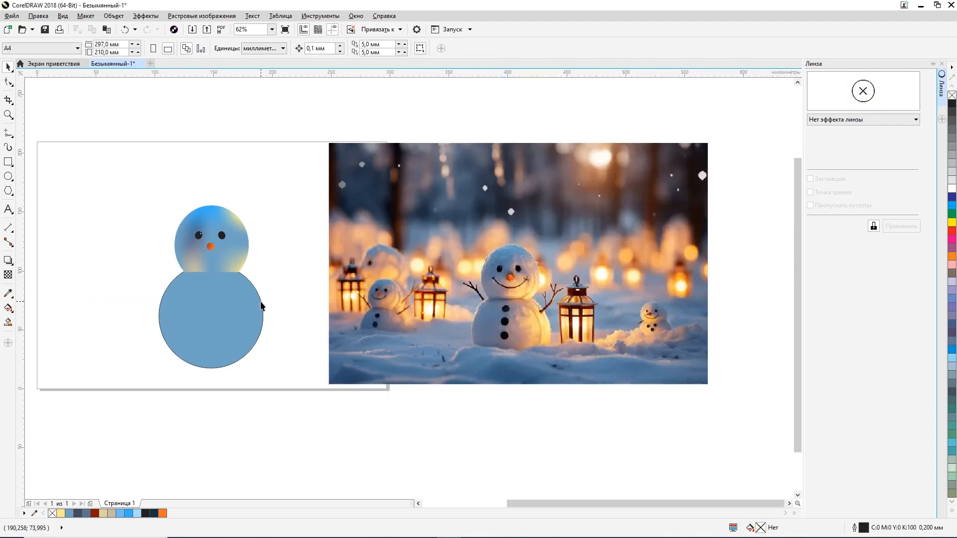
left_click(210, 248)
scroll(210, 248, "up", 3)
scroll(232, 272, "up", 2)
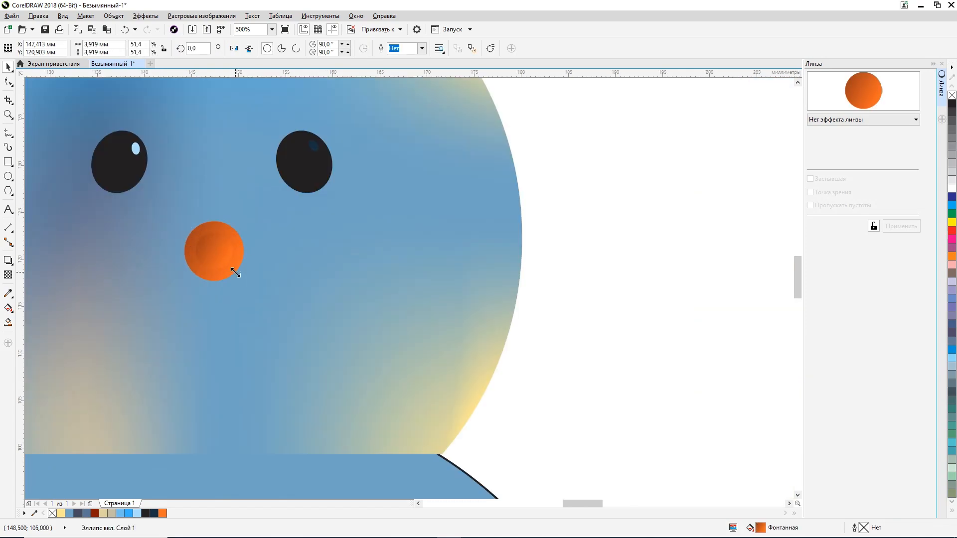
scroll(319, 289, "down", 4)
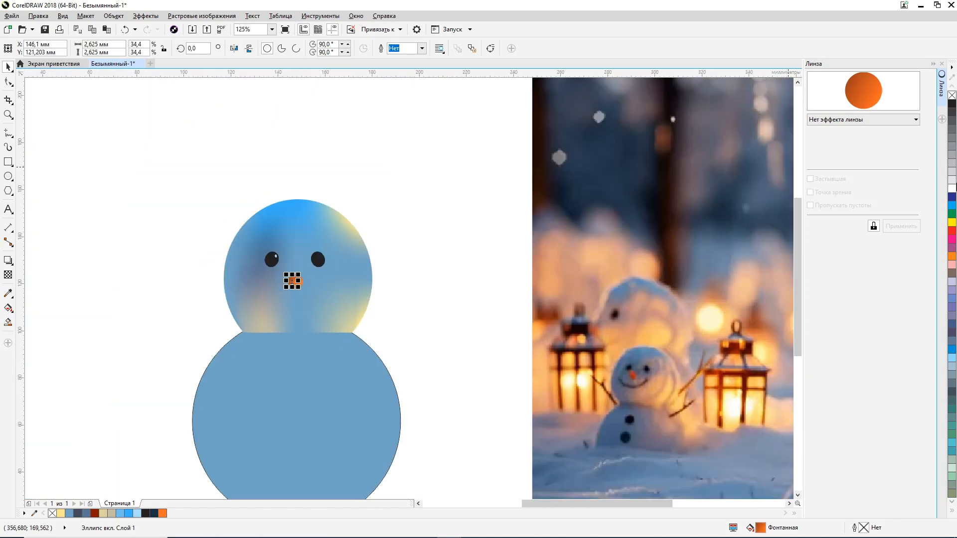
Step: Give the small circle on the nose a white outline, deselect it and open the outline settings
right_click(953, 188)
left_click(523, 260)
scroll(239, 285, "down", 2)
scroll(299, 300, "up", 2)
left_click(96, 237)
double_click(869, 528)
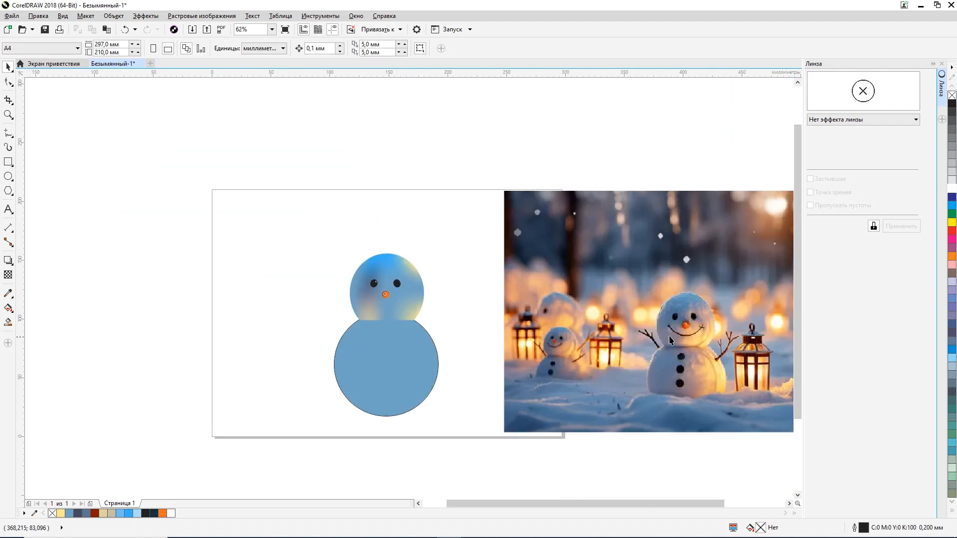
Step: Draw a circle about 36.5 mm in diameter over the face and move it about 2 mm up and 0.6 mm right
scroll(670, 340, "up", 2)
scroll(707, 339, "down", 2)
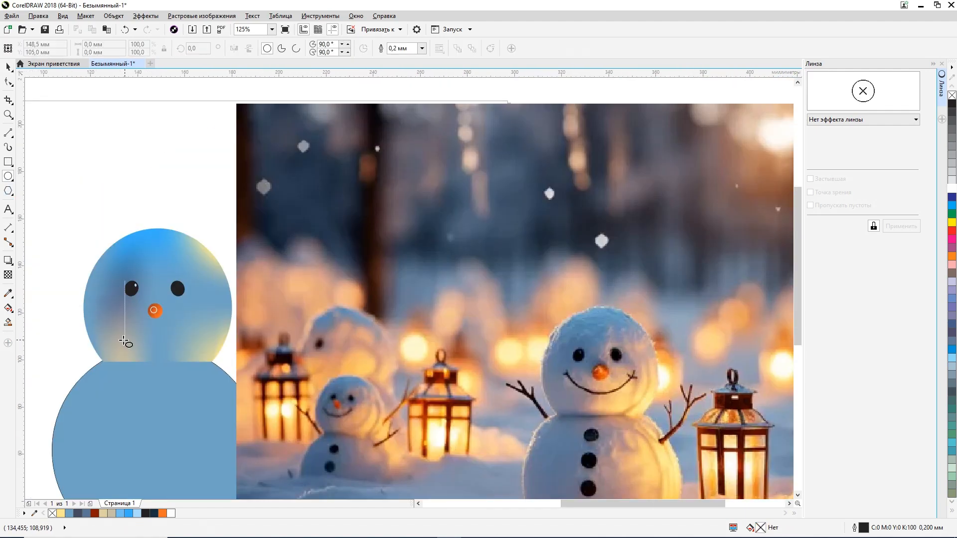
left_click_drag(154, 310, 160, 273)
left_click(8, 67)
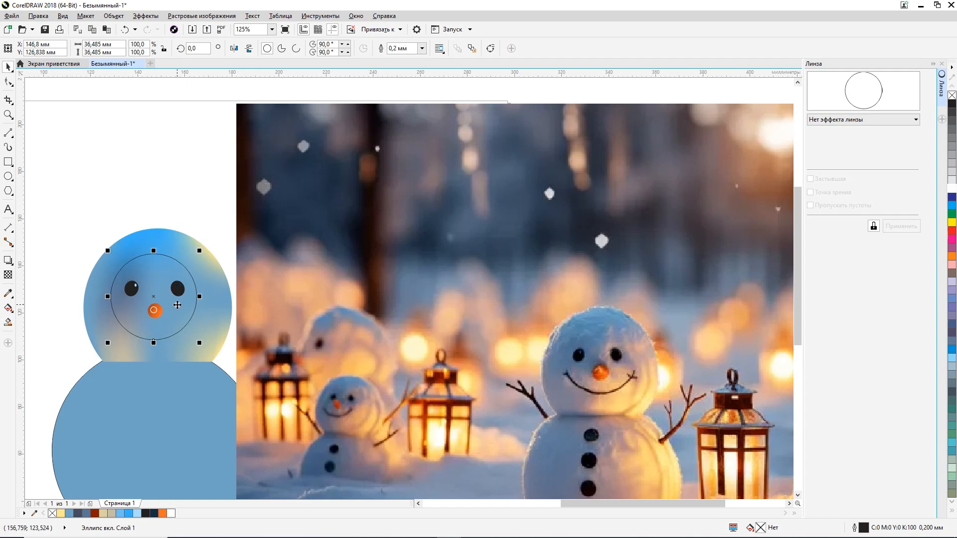
left_click_drag(177, 305, 179, 300)
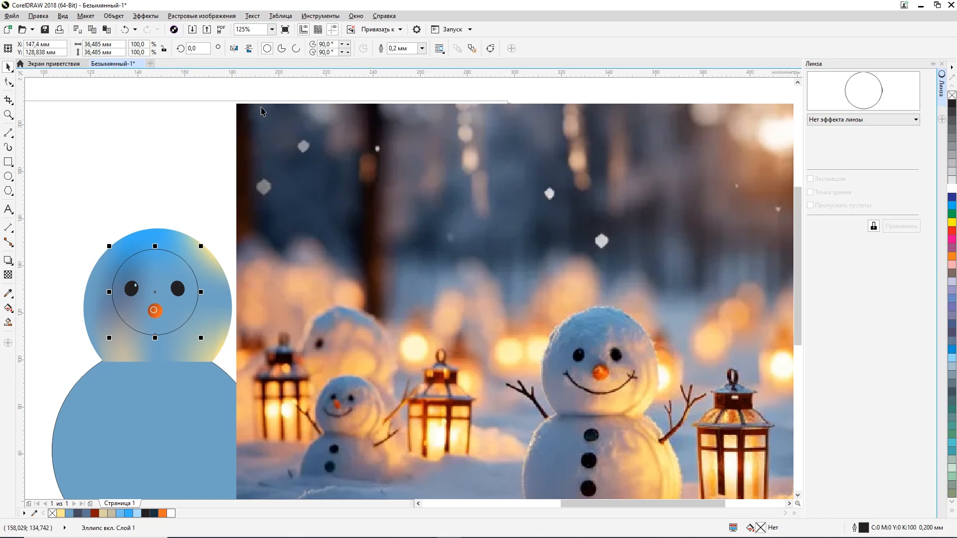
Step: Convert the face circle to an arc and trim its ends to a smile from about 198.8° to 338.2°
left_click(296, 48)
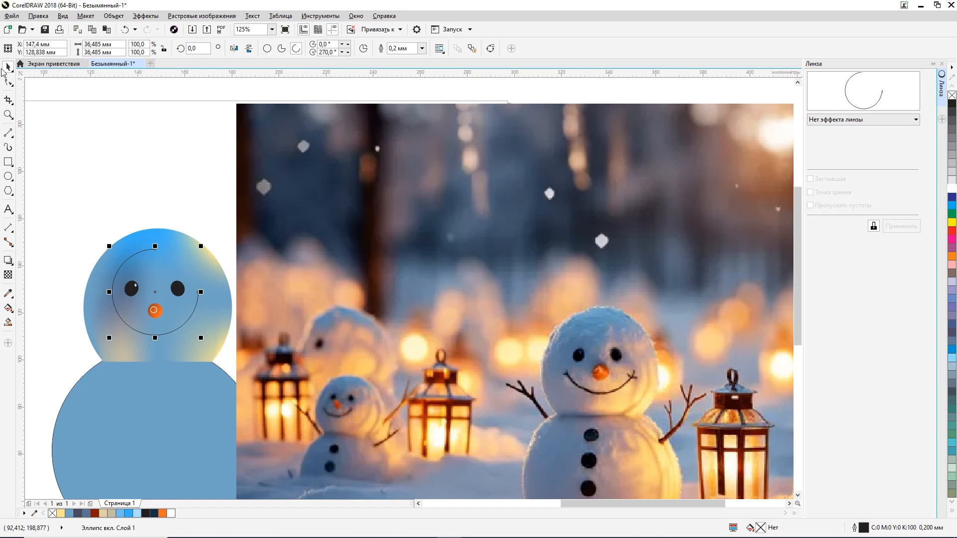
left_click(8, 82)
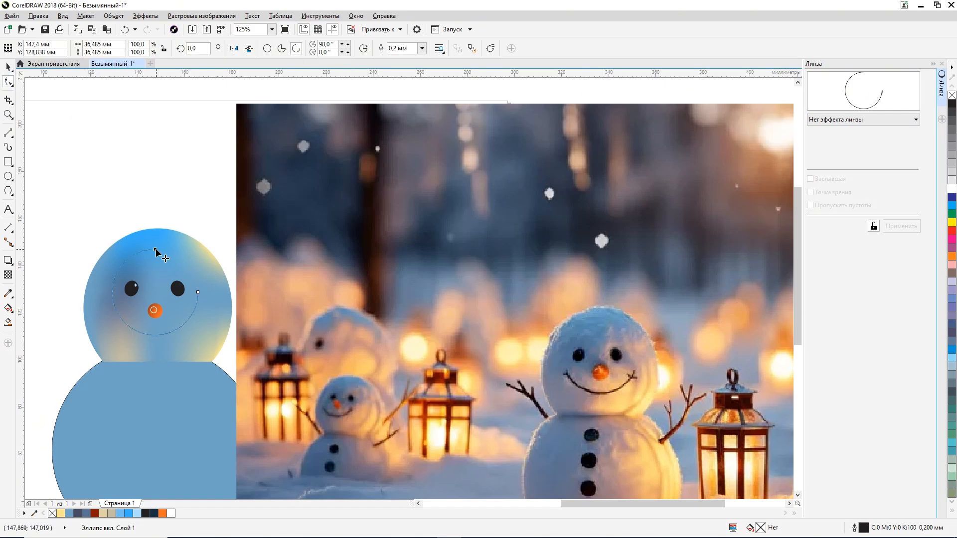
left_click_drag(155, 248, 112, 307)
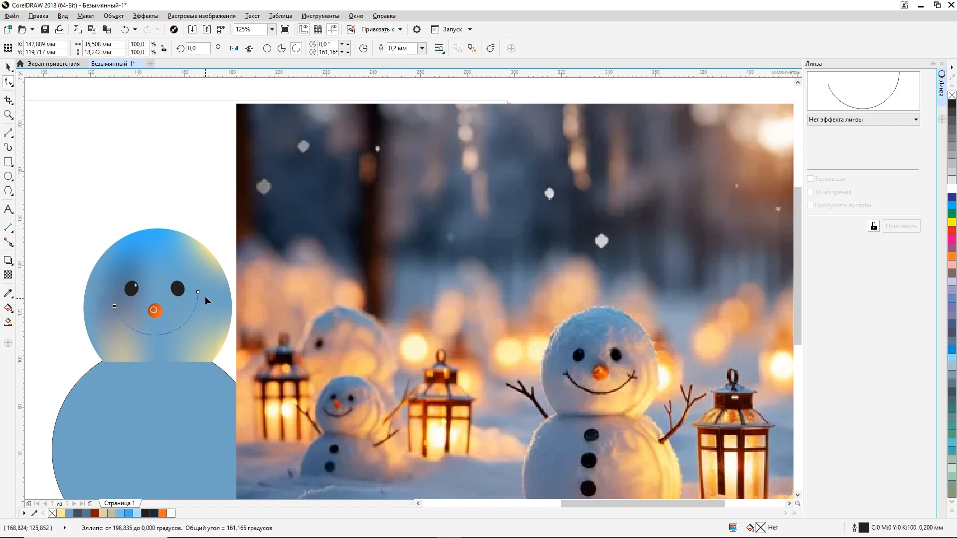
left_click_drag(199, 291, 199, 307)
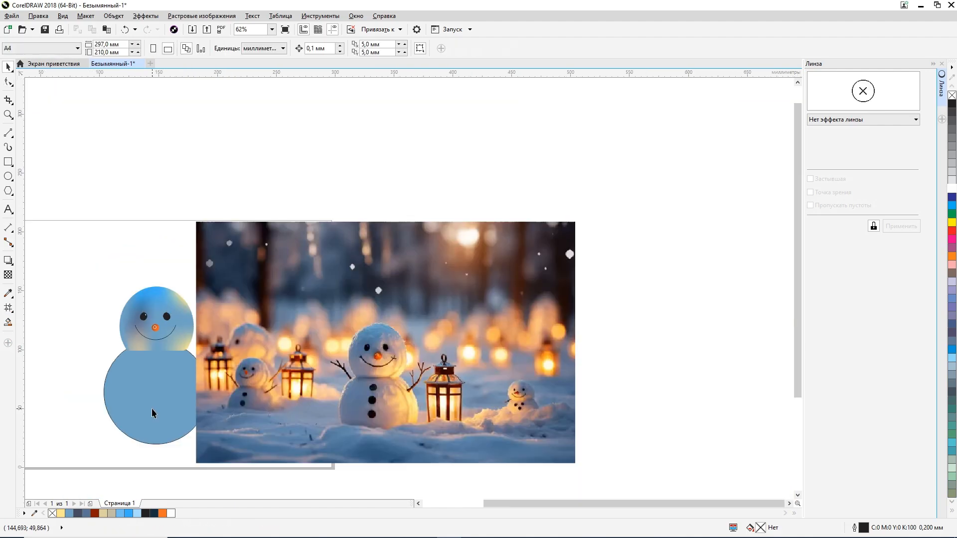
Step: Move the reference photo about 48 mm to the right, clear of the drawn snowman
left_click_drag(282, 357, 338, 353)
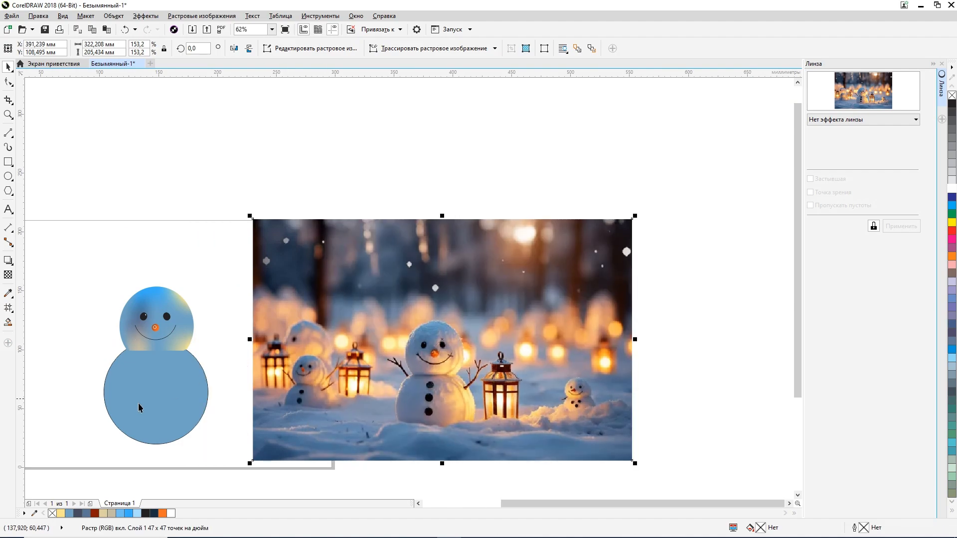
scroll(129, 419, "up", 1)
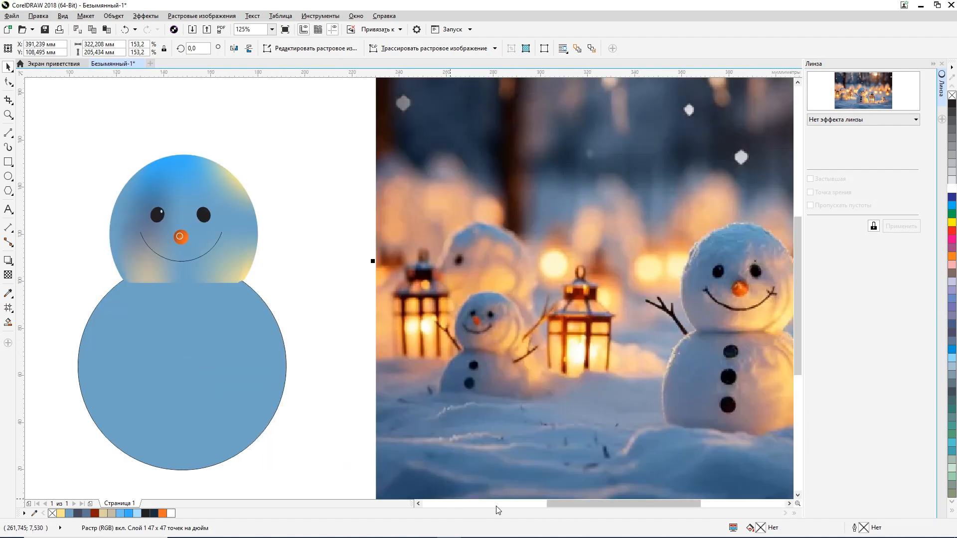
left_click_drag(563, 505, 576, 515)
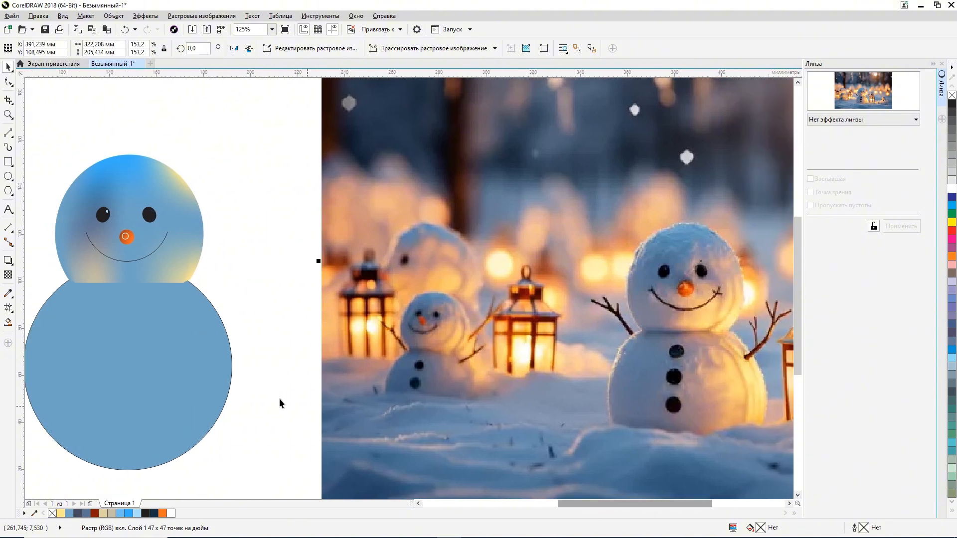
Step: Remove the outline of the large body circle and apply a 2 × 2 mesh fill to it
left_click(233, 378)
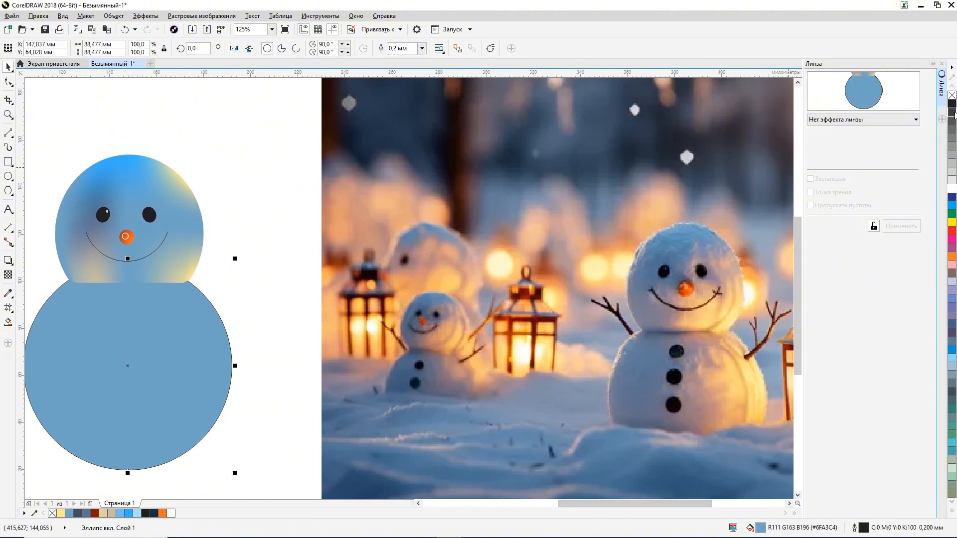
right_click(951, 95)
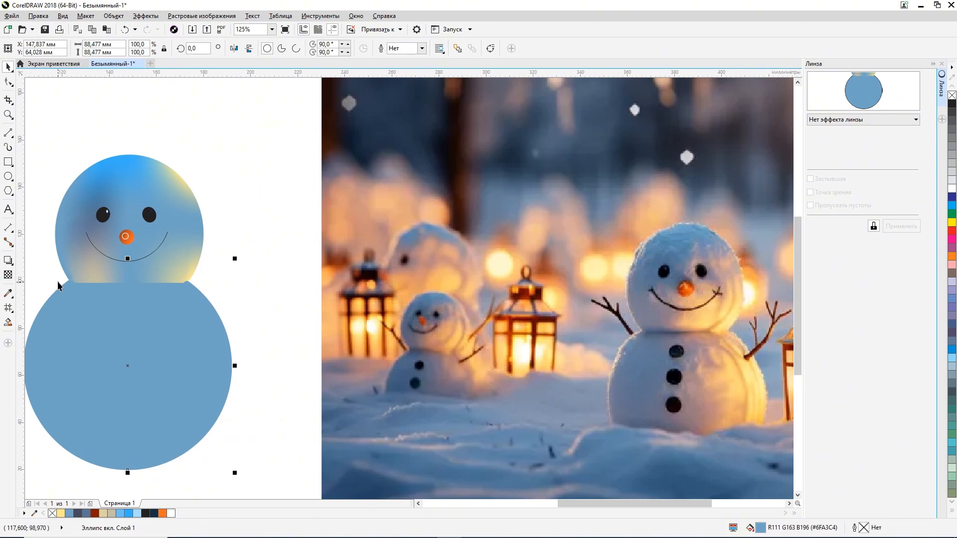
left_click(8, 308)
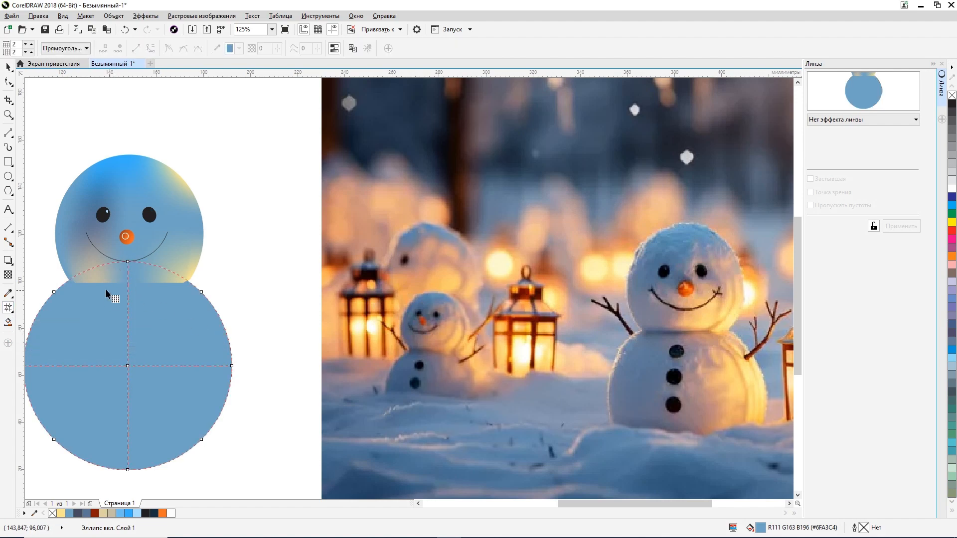
Step: Lower the body's top mesh node to the base of the head, adjust its curve, and colour it dark grey-blue (#454B60)
left_click_drag(127, 260, 127, 283)
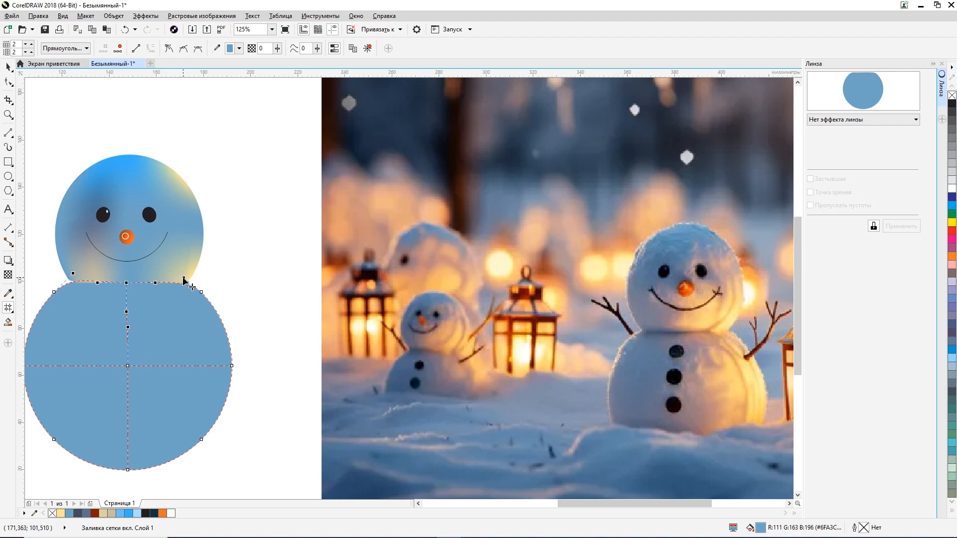
left_click_drag(73, 273, 71, 280)
left_click(78, 515)
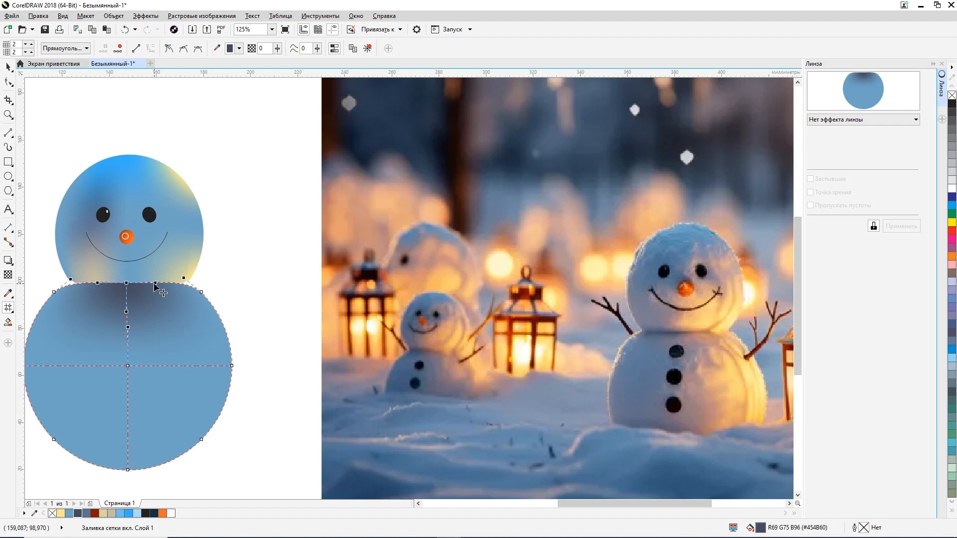
Step: Add a mesh line through the left part of the body and colour its top node dark grey-blue (#454B60)
left_click(127, 327)
double_click(76, 283)
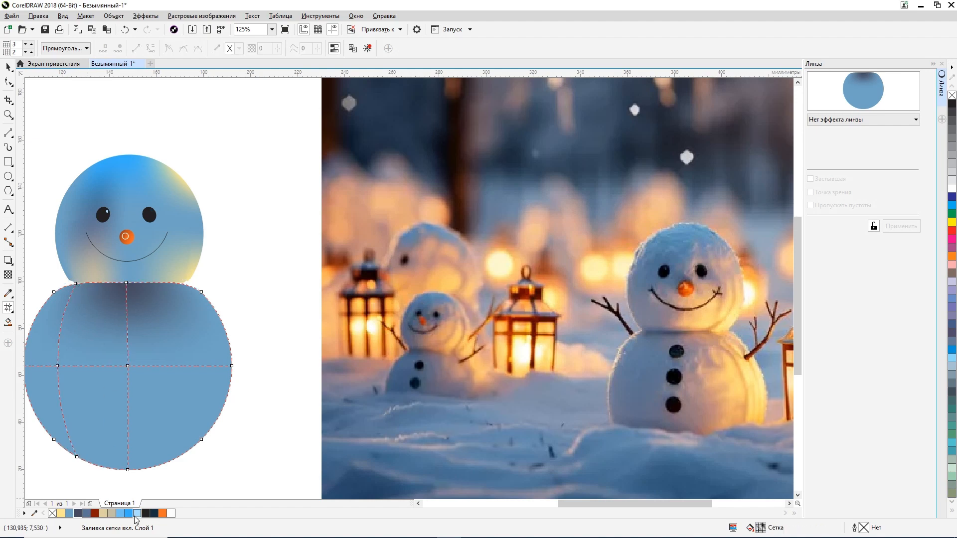
left_click(75, 284)
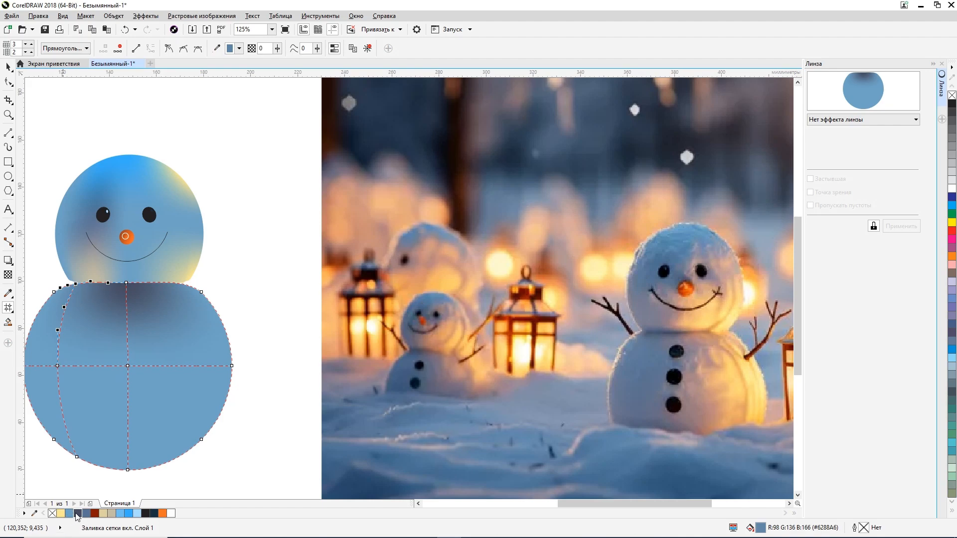
left_click(78, 513)
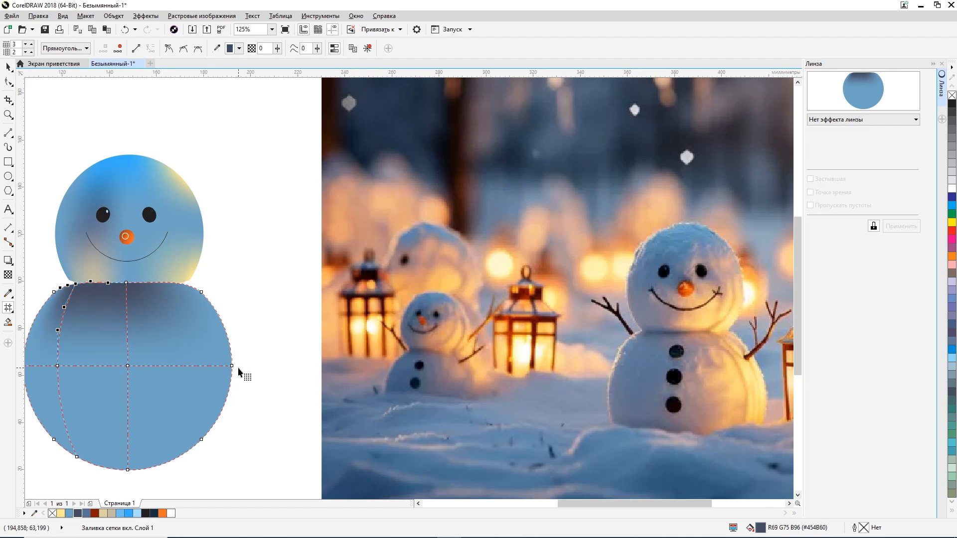
left_click(63, 371)
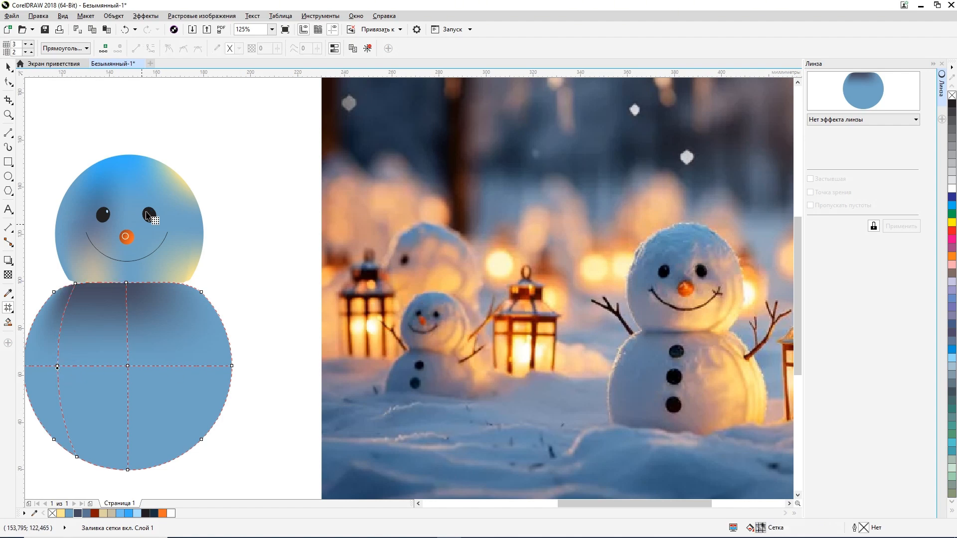
Step: Colour the body's mesh nodes: left inner one bright blue (#37AFFA), right edge one sand (#DED1A0), upper-right one pale yellow (#FFE78F)
left_click(57, 367)
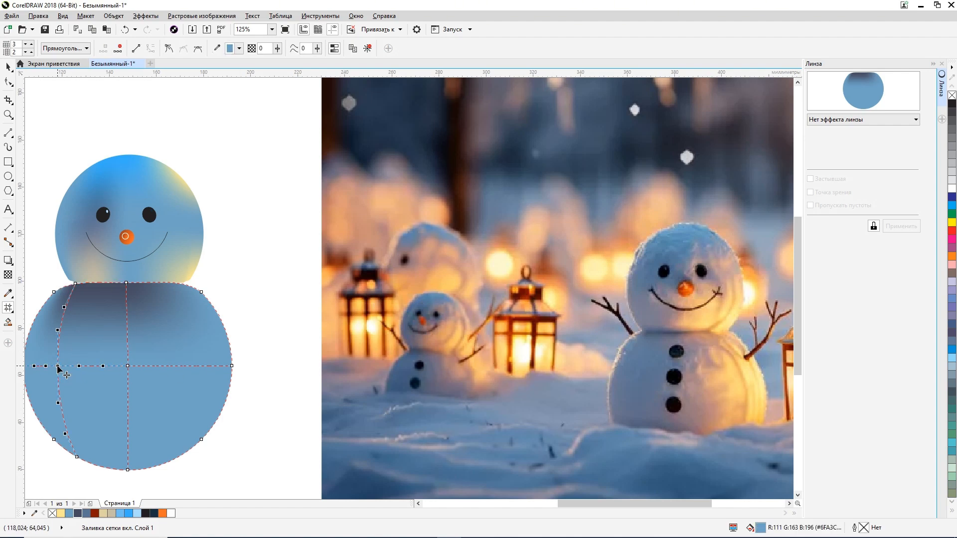
left_click(129, 513)
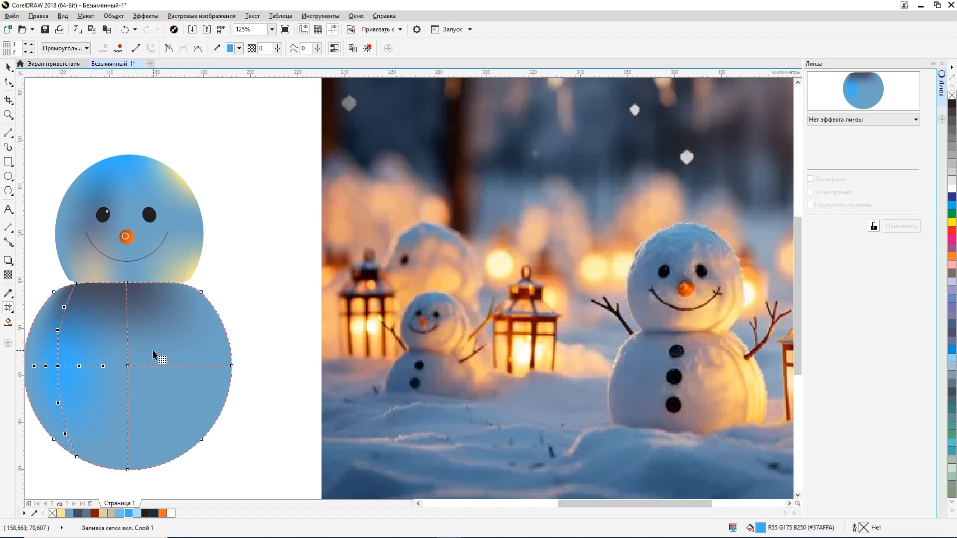
left_click(232, 366)
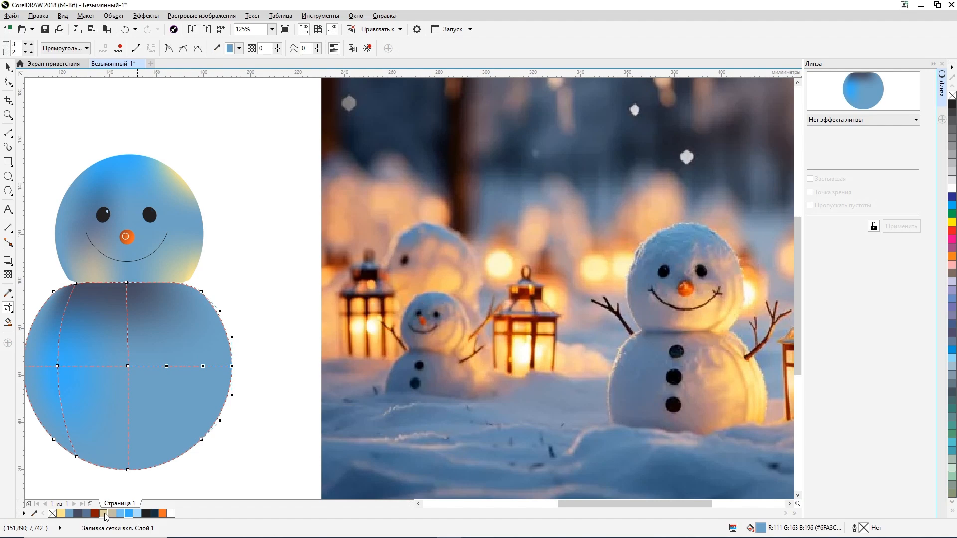
left_click(106, 514)
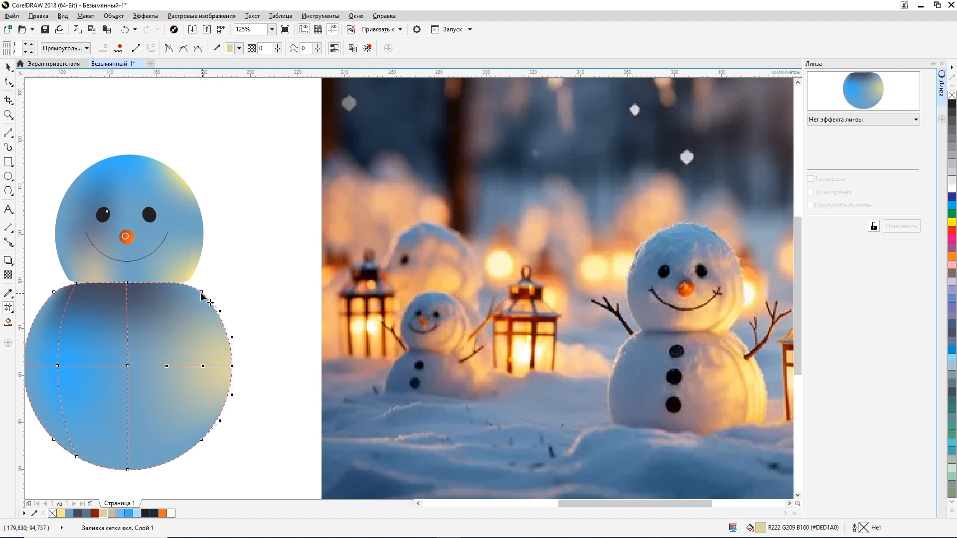
left_click(200, 292)
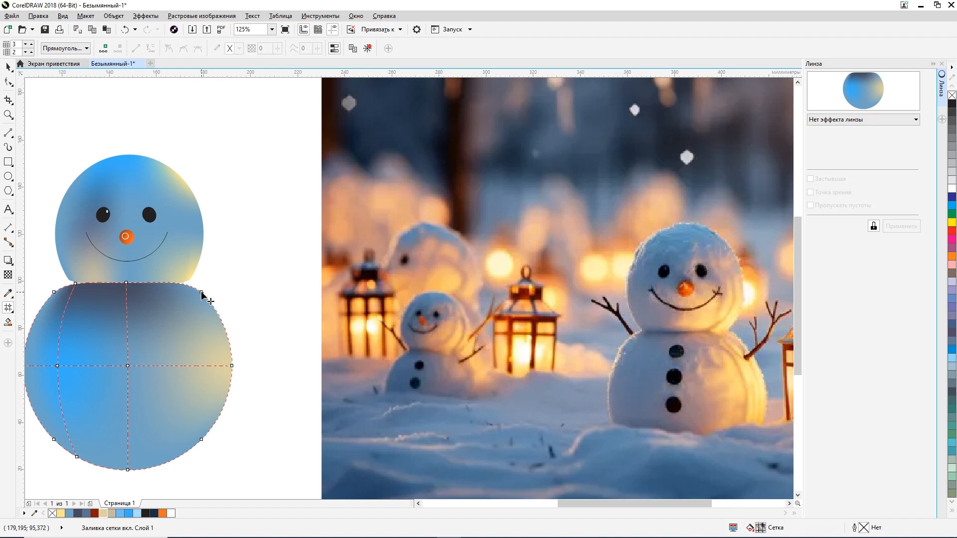
left_click(61, 513)
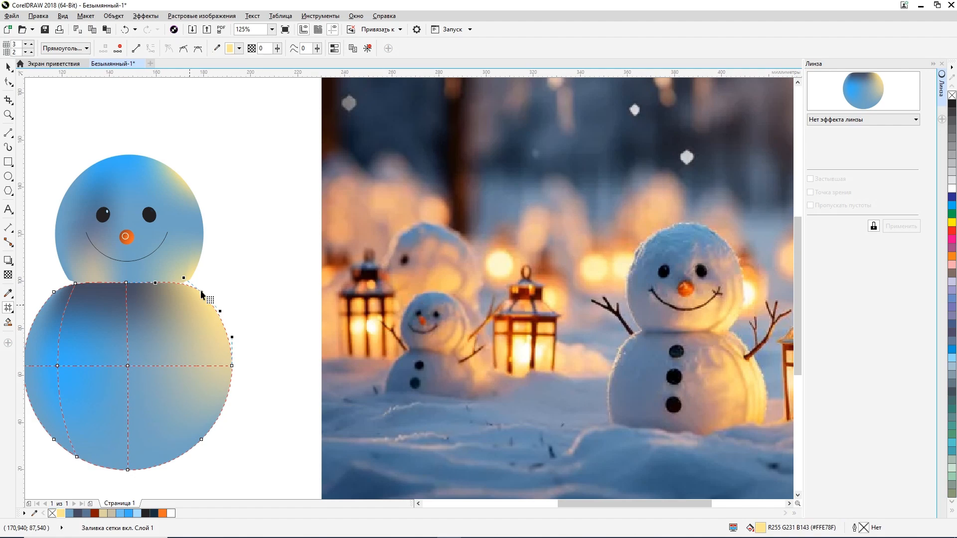
Step: Colour the head's lower-right edge mesh node pale yellow (#FFE78F) and deselect the head
left_click(201, 249)
double_click(201, 249)
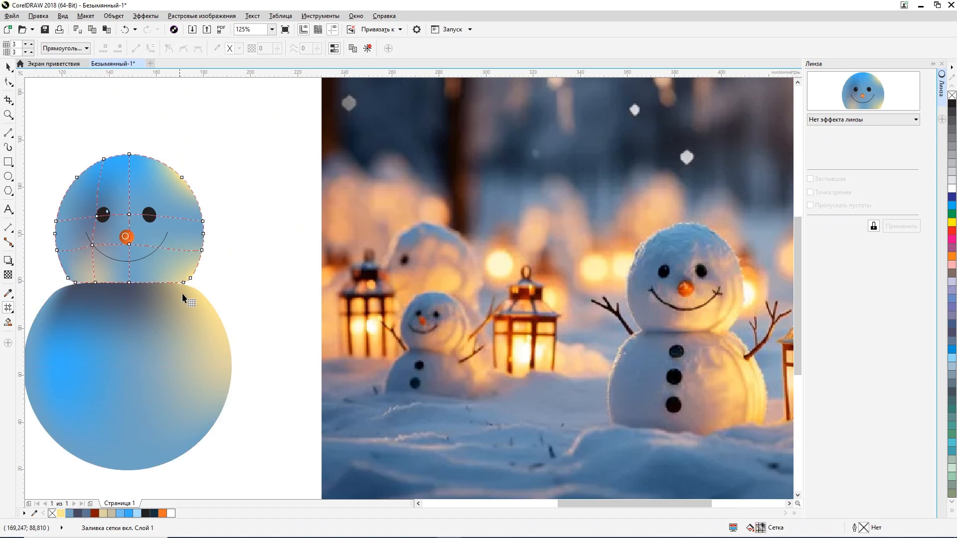
left_click(204, 239)
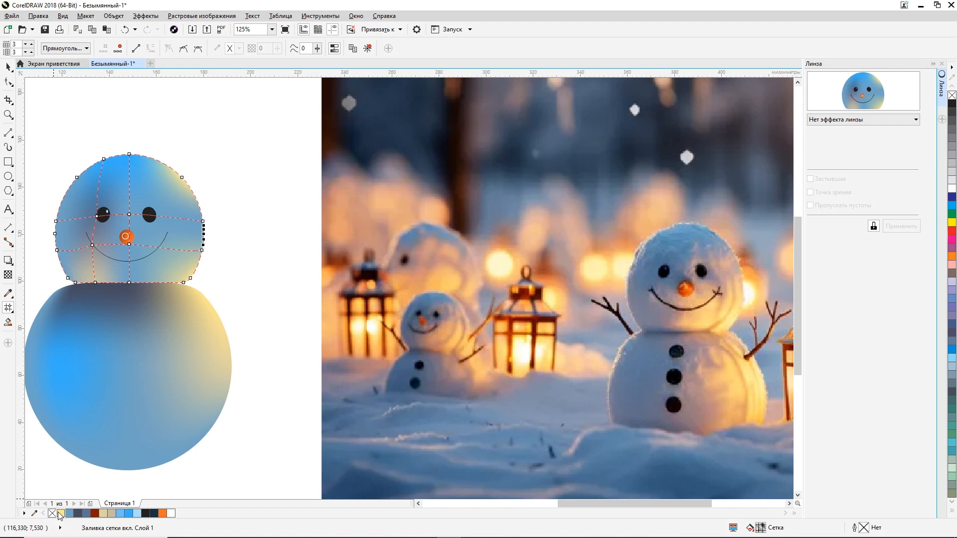
left_click(202, 257)
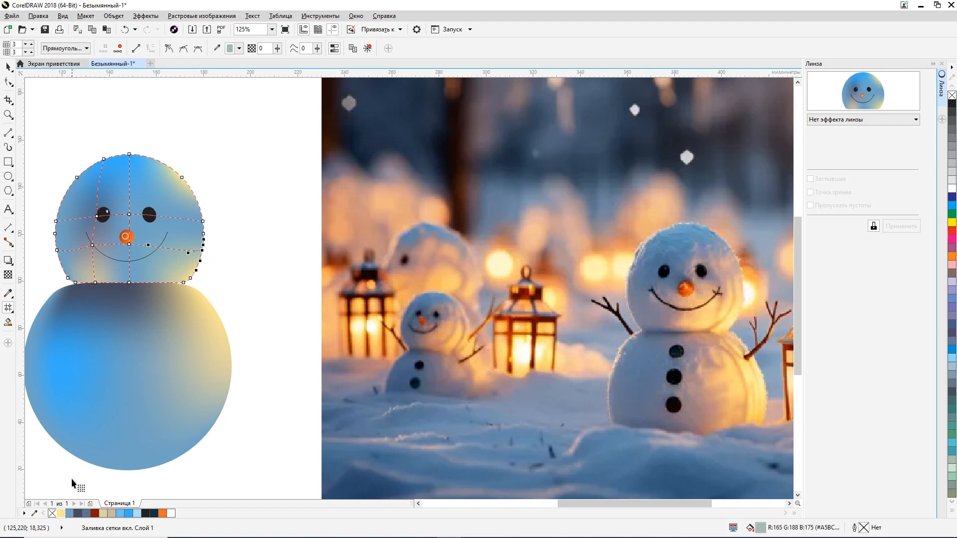
left_click(61, 513)
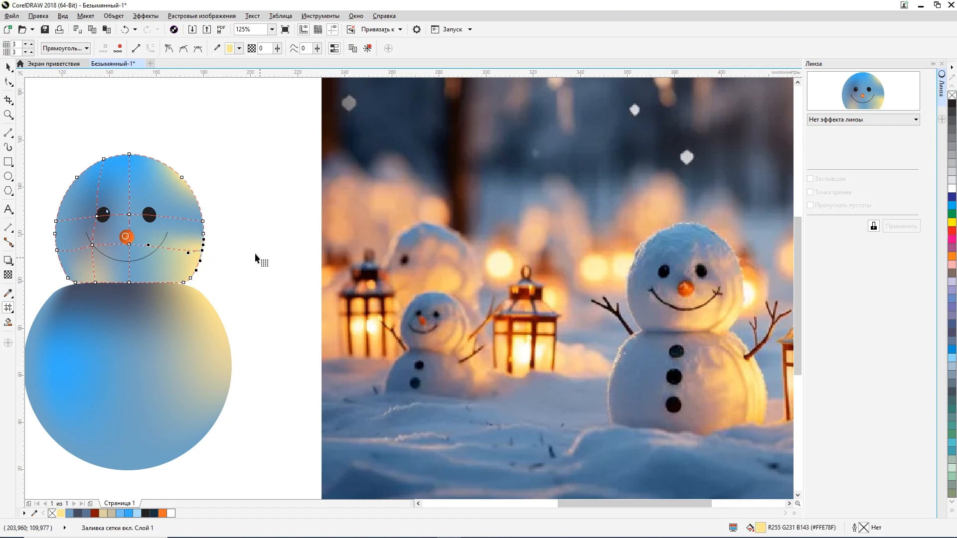
key("space")
left_click(258, 232)
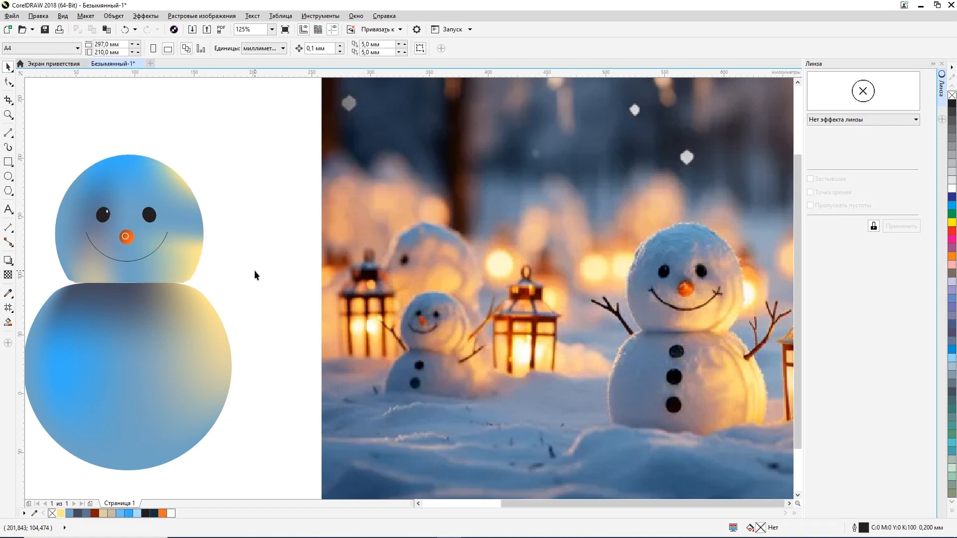
Step: Move the large body circle slightly up against the base of the head
scroll(254, 270, "down", 2)
left_click(213, 296)
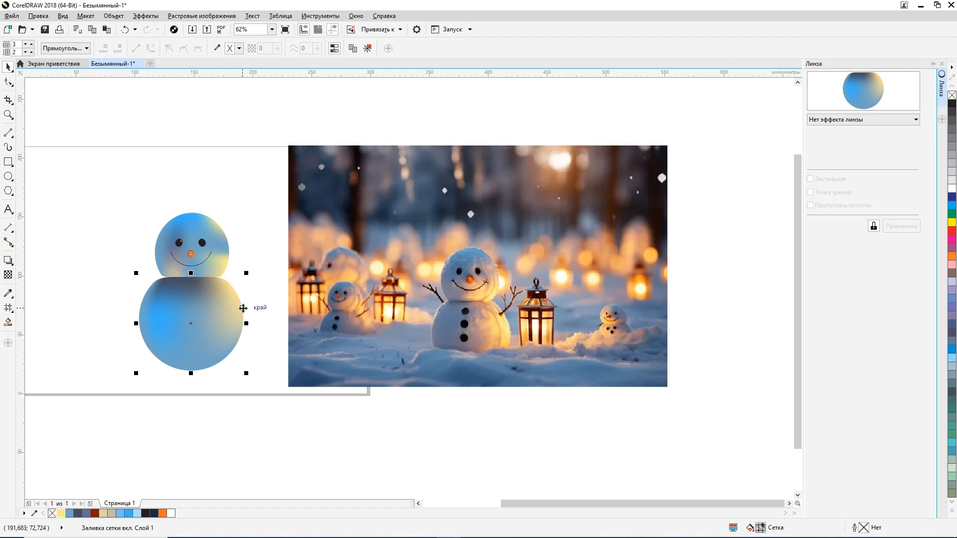
left_click_drag(238, 320, 237, 319)
left_click(259, 280)
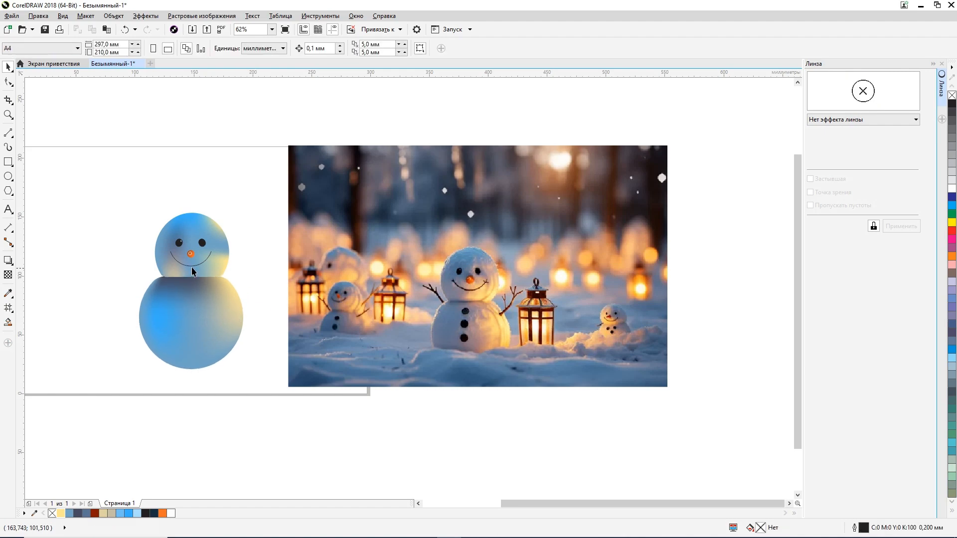
Step: Reshape the head's outline at the right end of its base so it closes the gap to the body
scroll(190, 266, "up", 4)
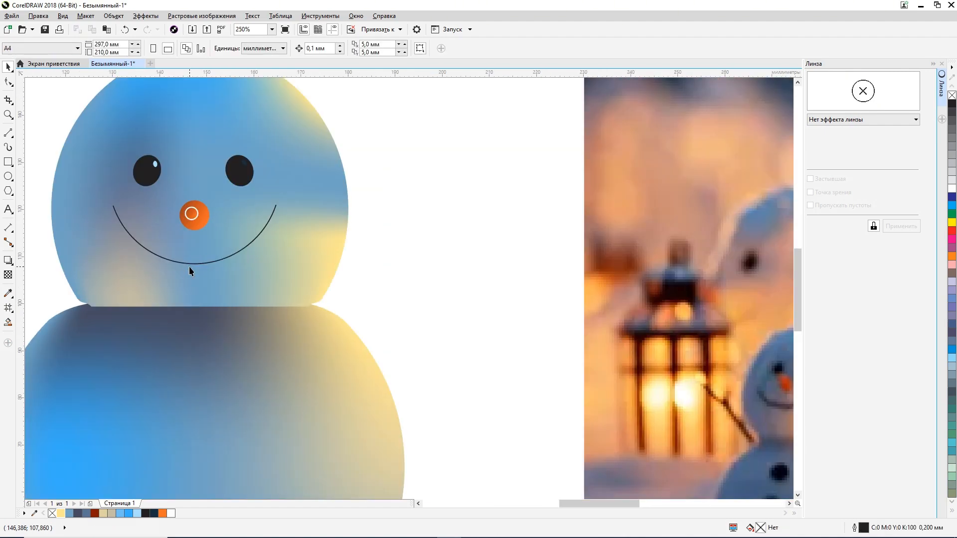
left_click(9, 82)
left_click(276, 281)
scroll(308, 304, "up", 2)
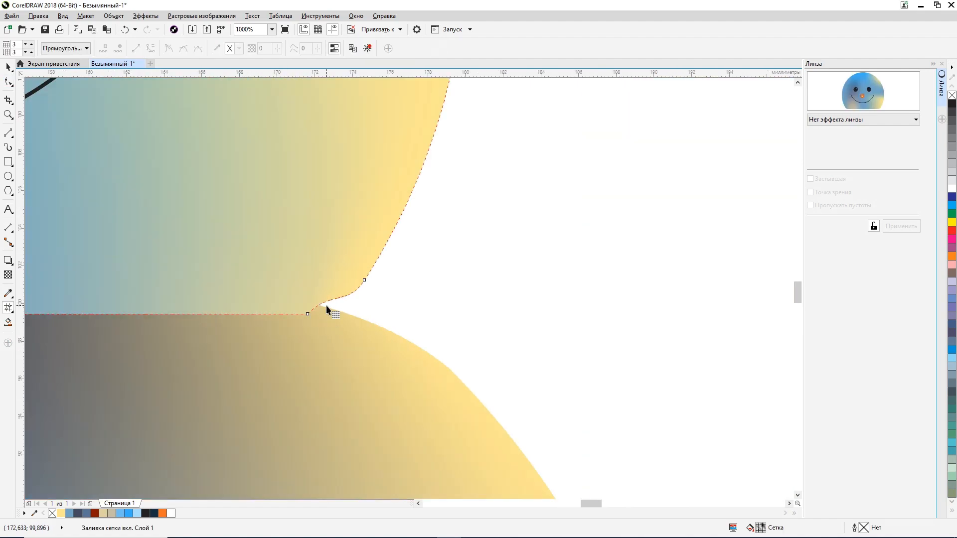
left_click(308, 314)
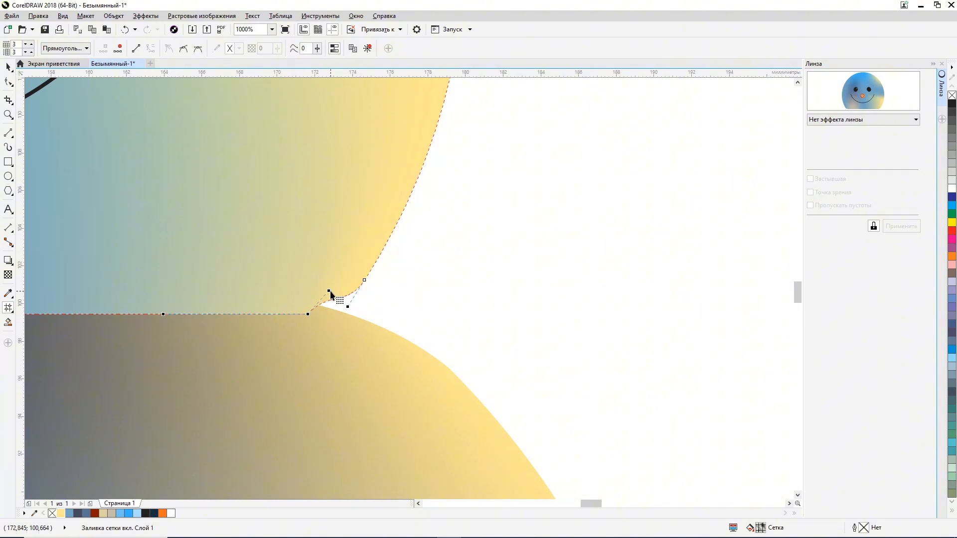
left_click(341, 310)
left_click(307, 313)
left_click_drag(329, 290, 333, 299)
scroll(333, 304, "down", 5)
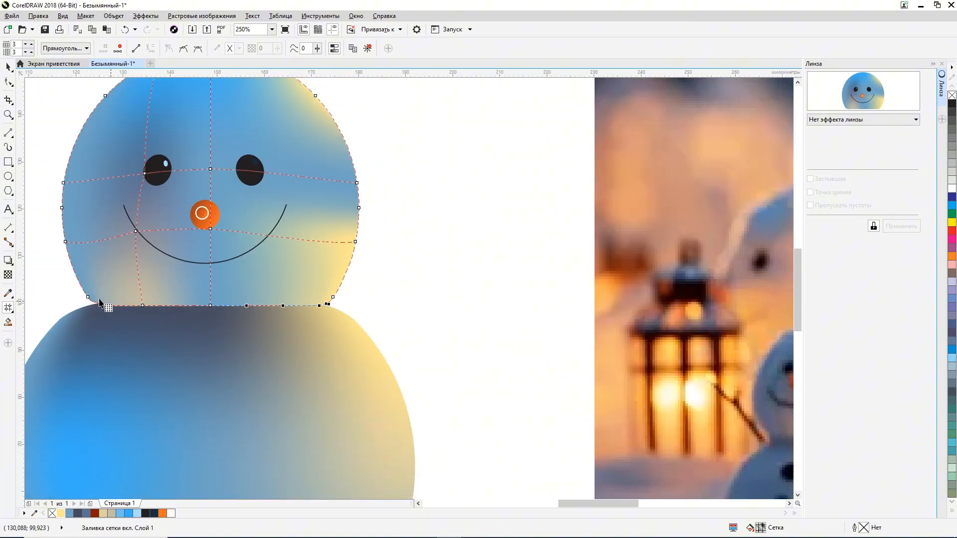
Step: Reshape the head's outline at the left end of its base so it meets the body smoothly
scroll(96, 316, "up", 6)
left_click(239, 377)
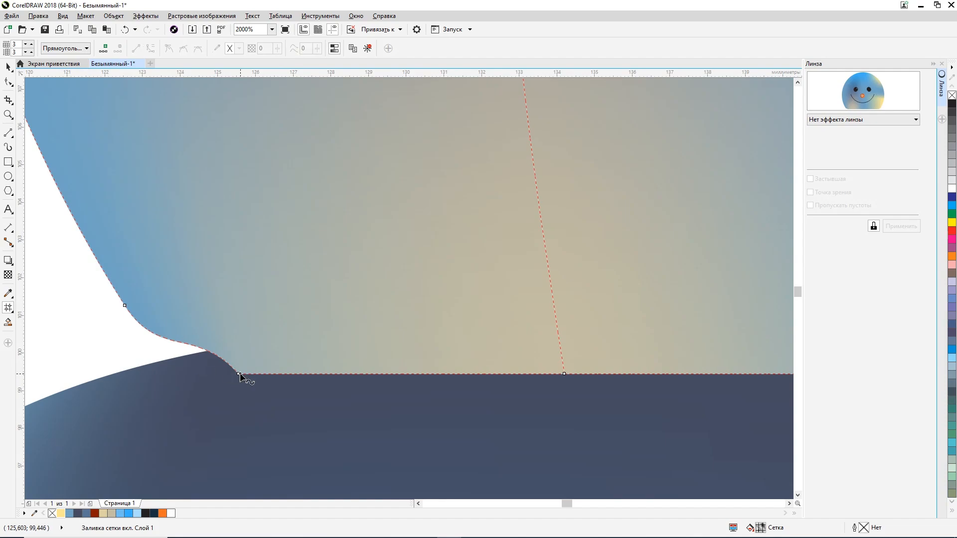
left_click(239, 375)
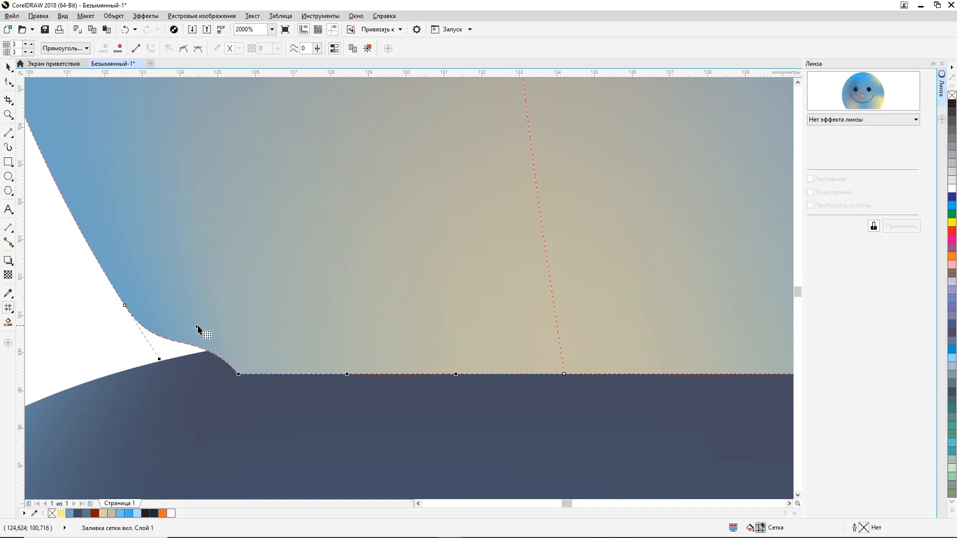
left_click_drag(199, 331, 152, 369)
scroll(153, 366, "down", 4)
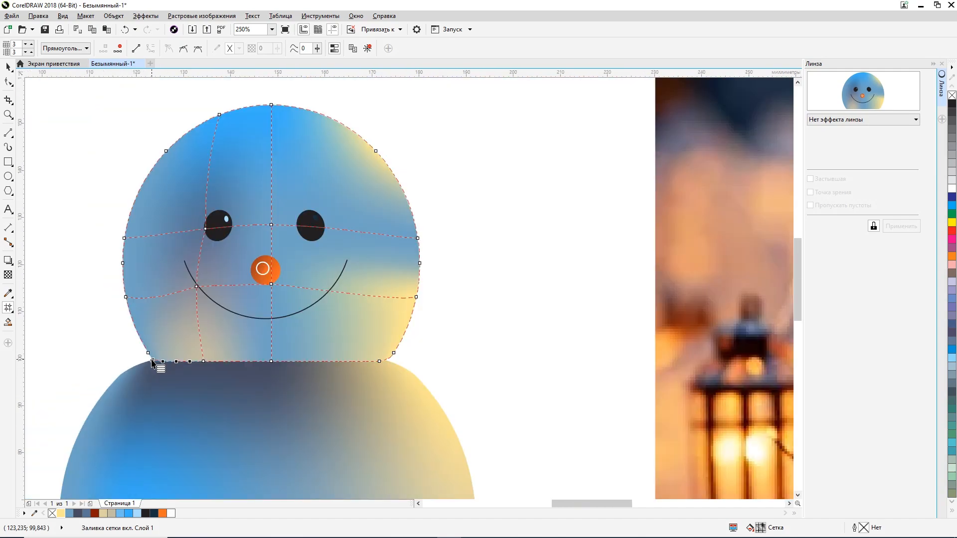
left_click(9, 67)
left_click(47, 149)
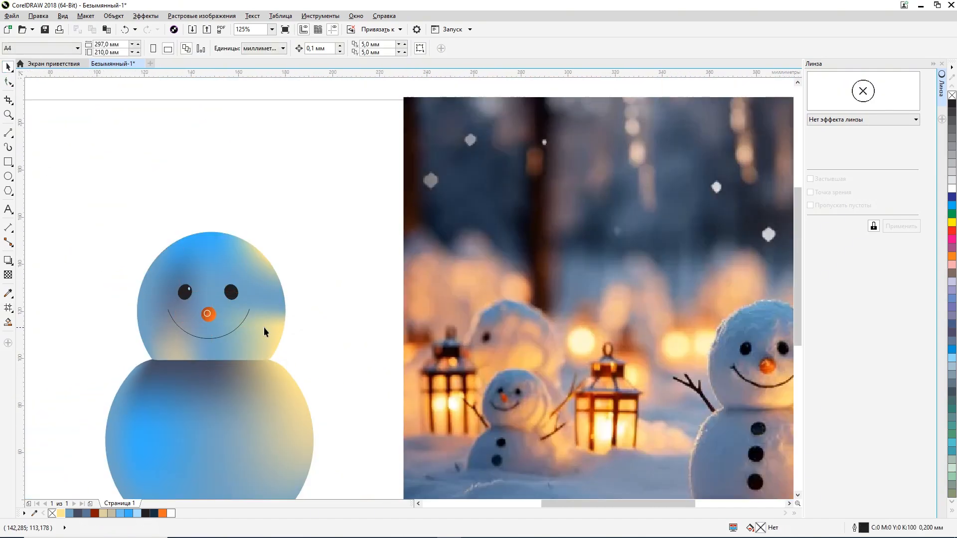
Step: Draw an ellipse about 7.6 mm wide on the upper body as the first button and fill it black
scroll(414, 335, "down", 1)
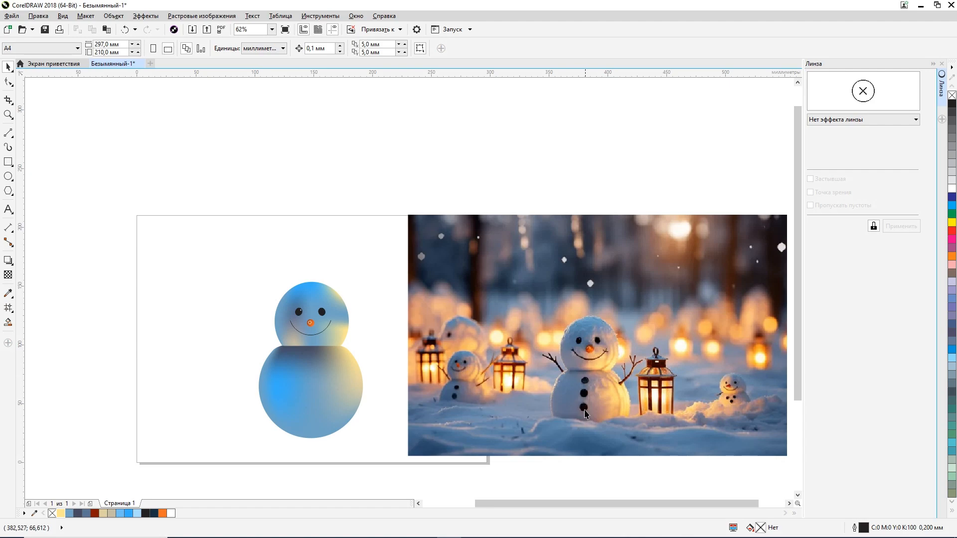
left_click(8, 176)
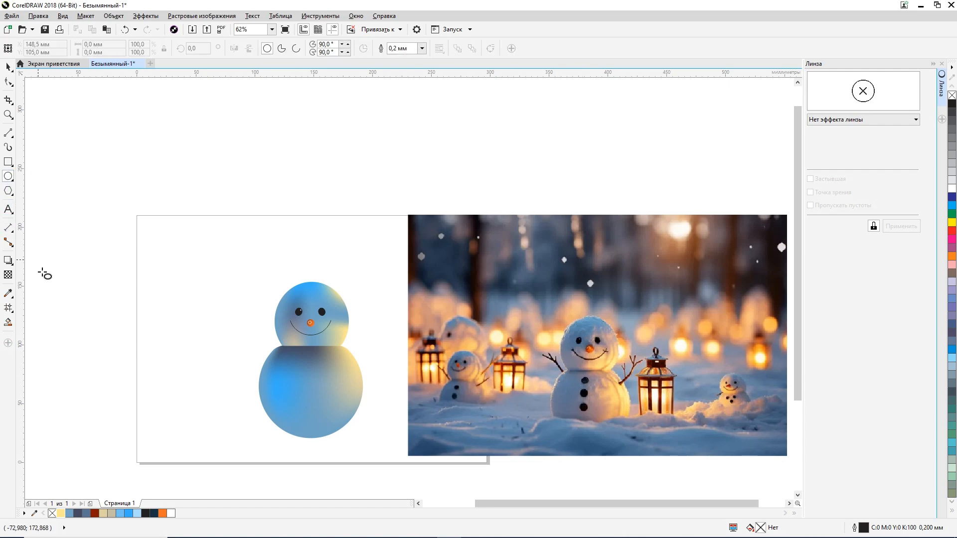
scroll(567, 407, "up", 3)
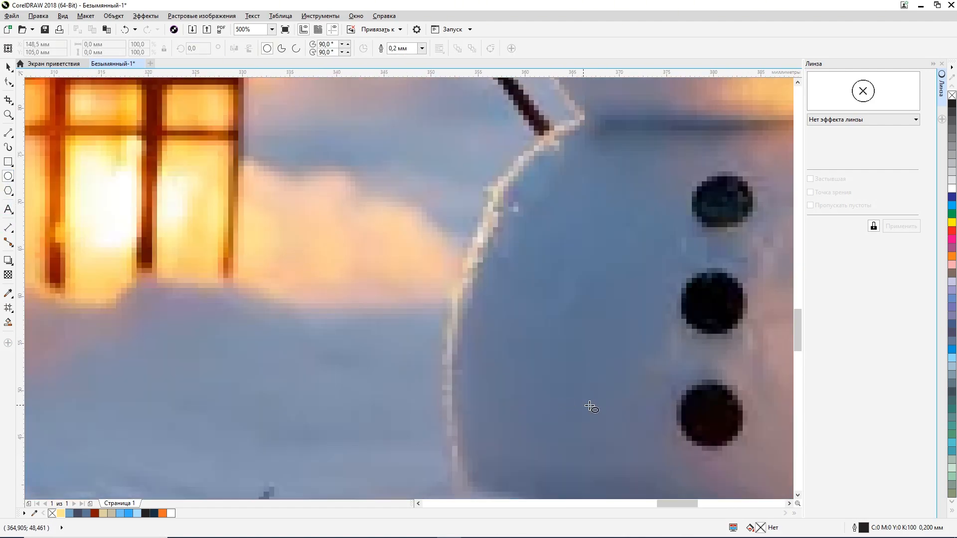
scroll(587, 406, "down", 3)
scroll(197, 387, "up", 2)
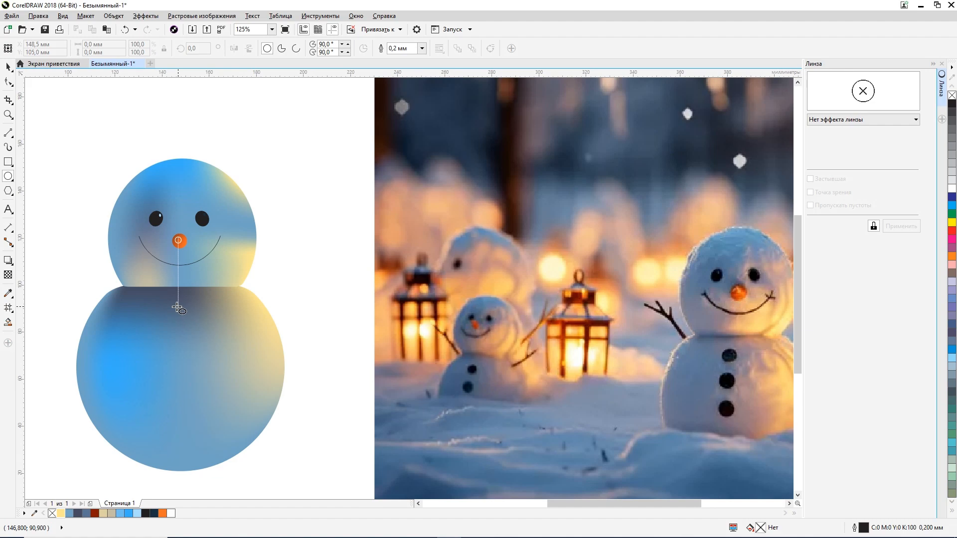
left_click_drag(178, 307, 197, 340)
key("space")
left_click(952, 103)
Step: Place a copy of the black button below the first one, shifted slightly to the left
scroll(161, 328, "up", 2)
scroll(198, 307, "down", 2)
key("Left")
key("Left")
key("Left")
key("Left")
key("Left")
key("Left")
key("Left")
key("Down")
key("Down")
key("Down")
key("Down")
key("Down")
key("Down")
key("Down")
right_click(195, 333)
Step: Adjust the second button's position, duplicate it, and move the copy directly below as the third button
scroll(193, 335, "up", 1)
scroll(207, 328, "down", 1)
key("Left")
key("Left")
key("Left")
key("Left")
key("Left")
key("Left")
key("Left")
key("Left")
key("Left")
key("Left")
key("Left")
key("Left")
key("Left")
key("Left")
key("Up")
key("KP_Add")
key("Down")
key("Down")
key("Down")
key("Down")
key("Down")
key("Down")
key("Down")
key("Down")
key("Down")
key("Down")
key("Down")
key("Down")
key("Down")
key("Down")
key("Down")
key("Down")
key("Down")
key("Down")
key("Down")
key("Down")
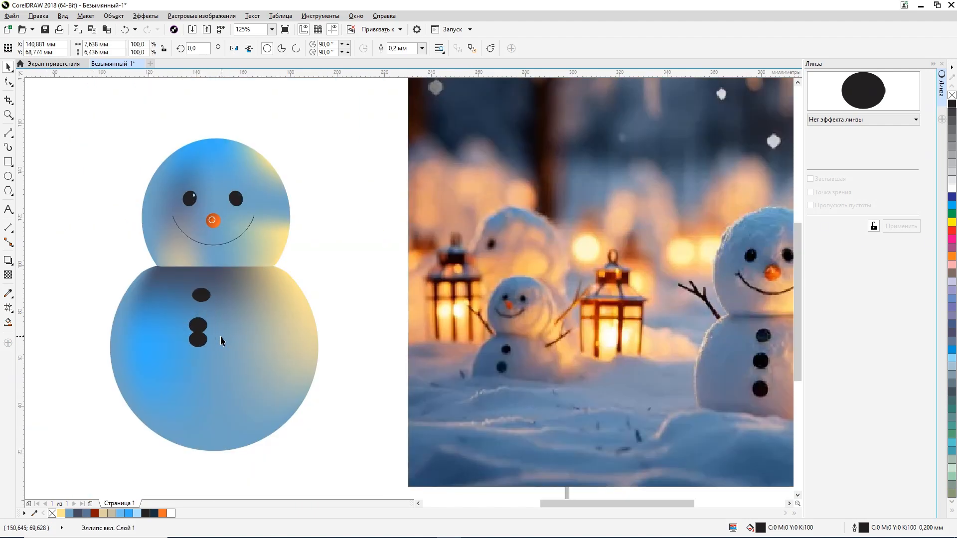
Step: Stretch the middle button to about 7.8 mm high and make the lowest button similarly taller
scroll(180, 352, "up", 2)
left_click_drag(250, 392, 265, 406)
scroll(251, 406, "down", 2)
left_click(252, 366)
scroll(246, 366, "up", 2)
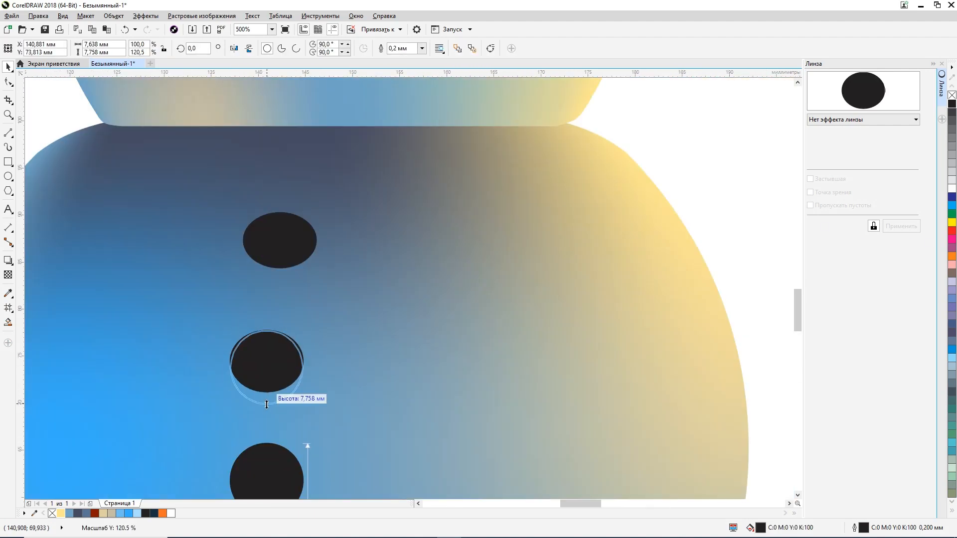
scroll(266, 407, "down", 2)
left_click(267, 424)
scroll(267, 425, "up", 2)
left_click_drag(263, 463, 263, 469)
scroll(261, 467, "down", 1)
left_click(552, 389)
scroll(536, 514, "right", 3)
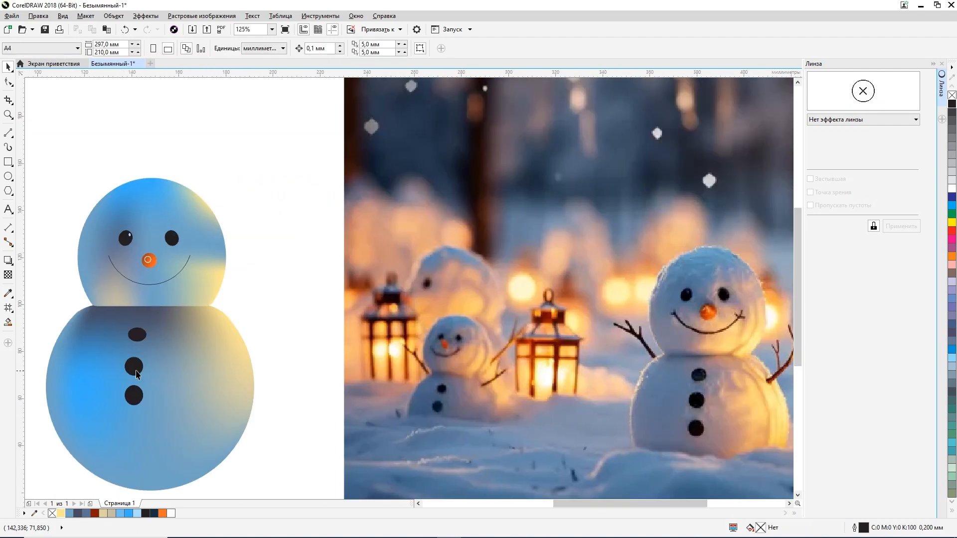
Step: Colour the body's lower-right and right edge mesh nodes pale yellow (#FFE78F)
scroll(323, 360, "down", 1)
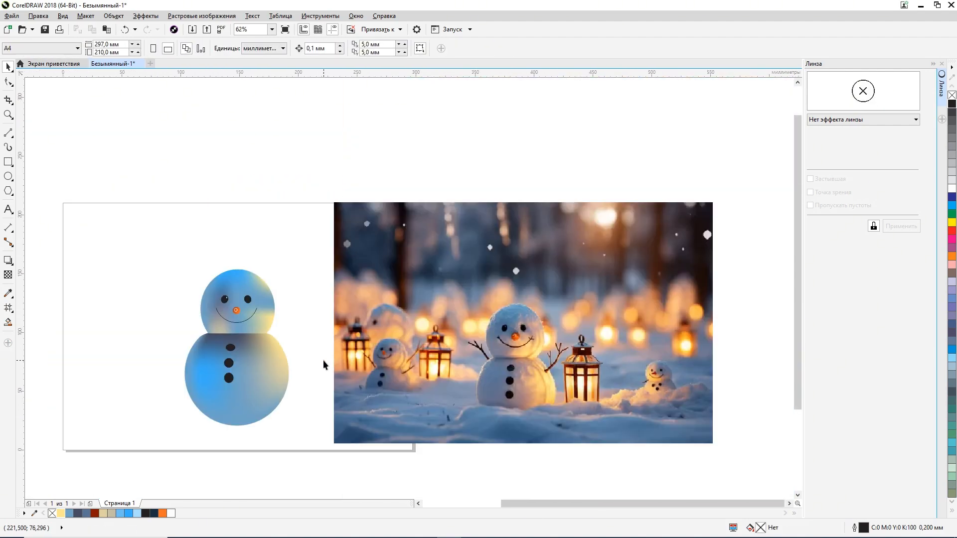
left_click(271, 400)
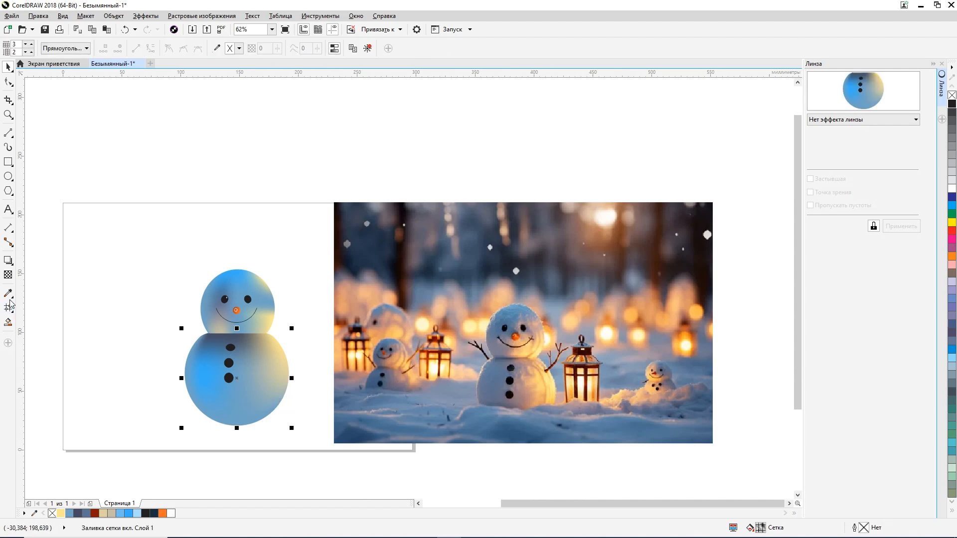
left_click(10, 305)
left_click(274, 410)
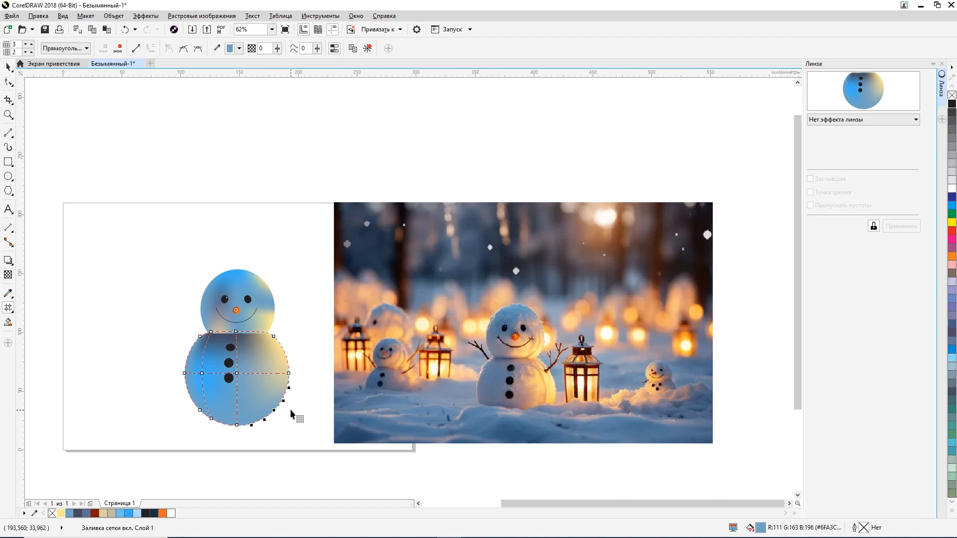
left_click(241, 48)
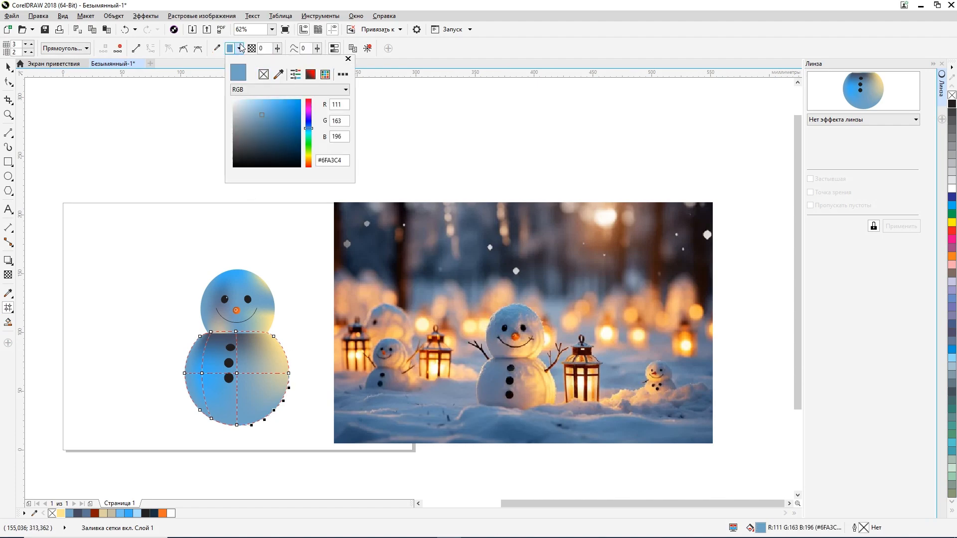
left_click(60, 513)
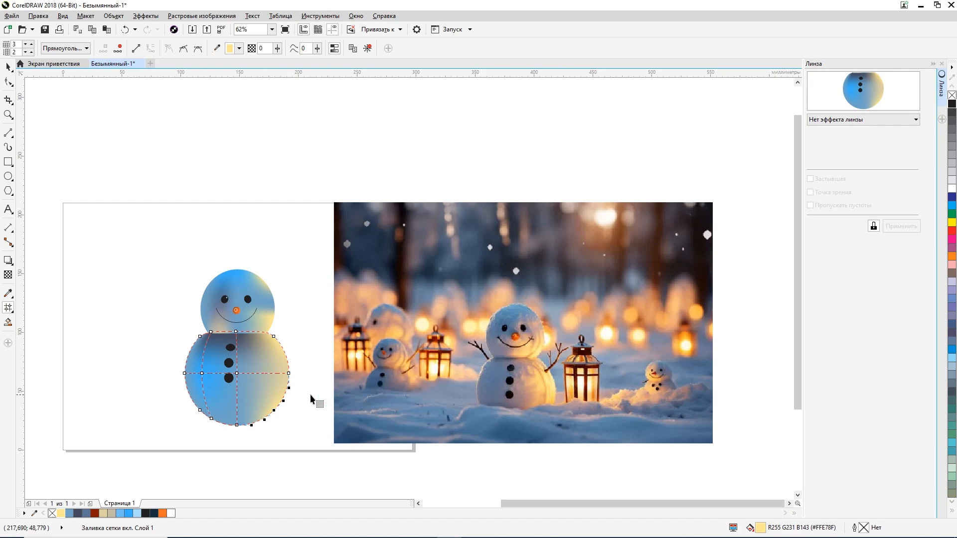
left_click(290, 374)
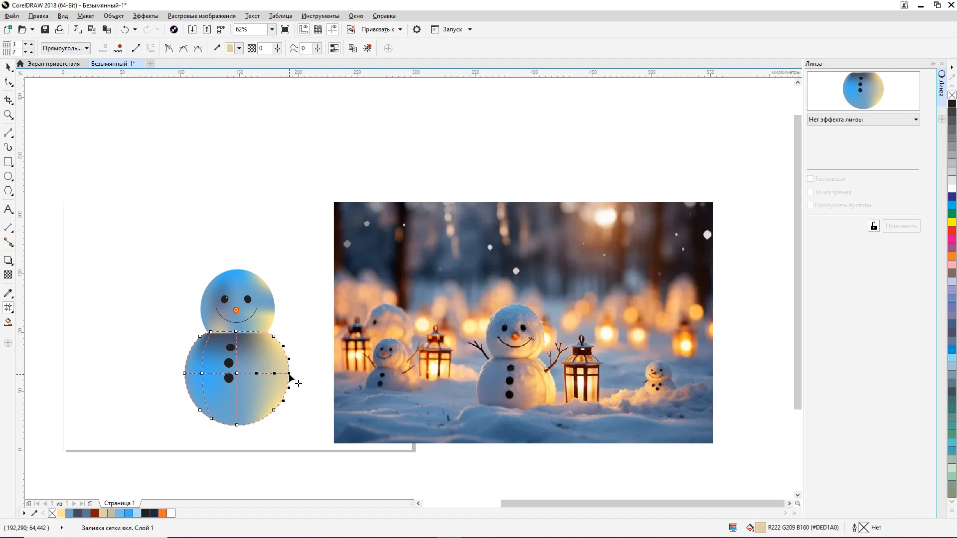
left_click(60, 514)
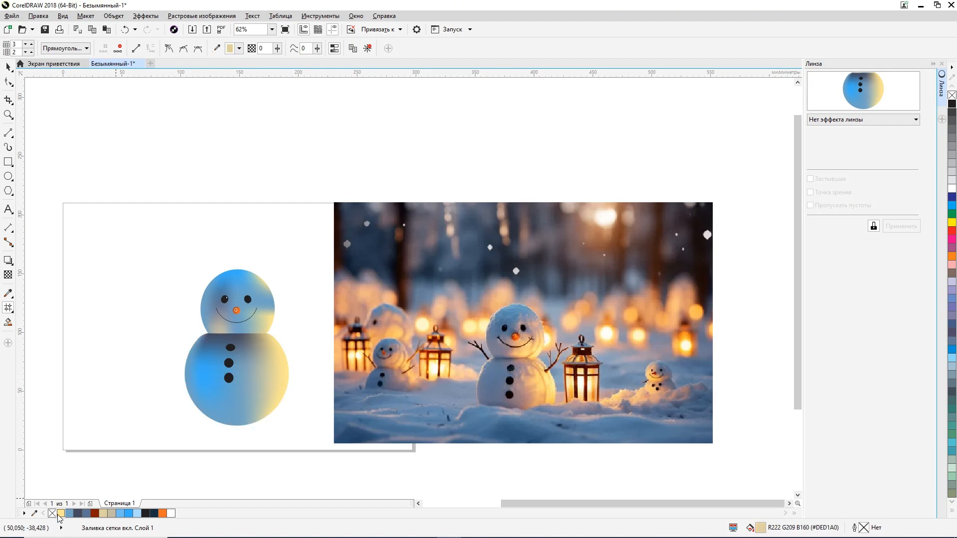
double_click(761, 528)
left_click_drag(450, 181, 702, 152)
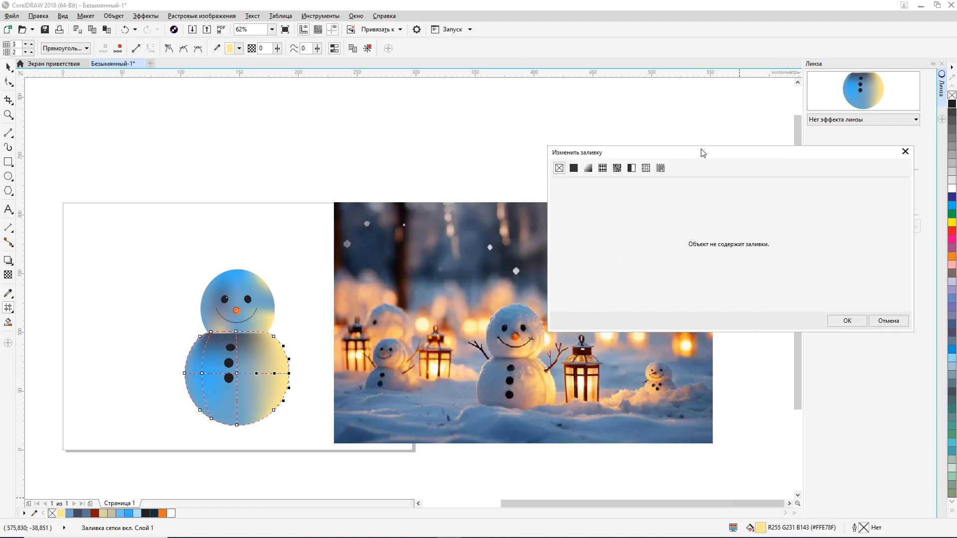
left_click(905, 152)
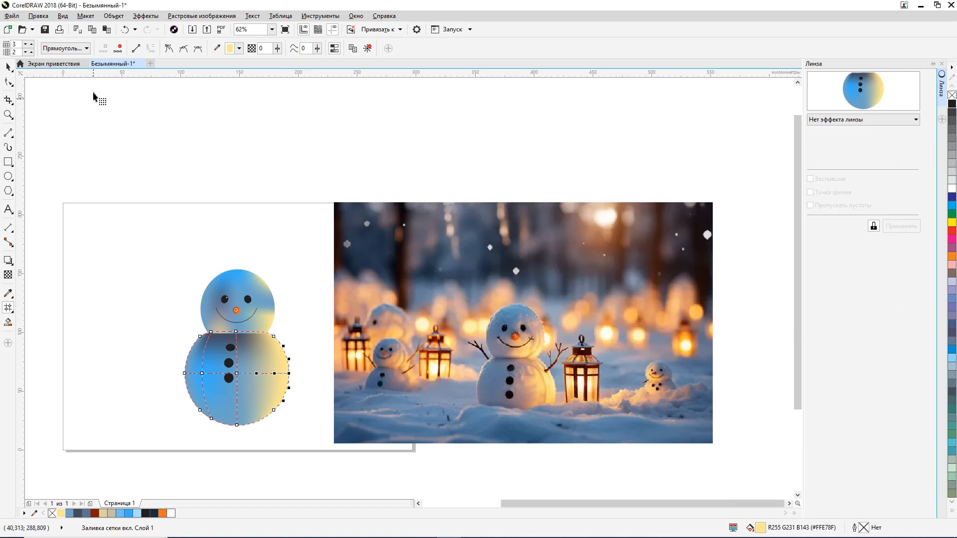
Step: Recolour the body's right-edge mesh node golden yellow (#F2D159) and give the body's upper-right node the same colour
left_click(239, 49)
left_click(265, 103)
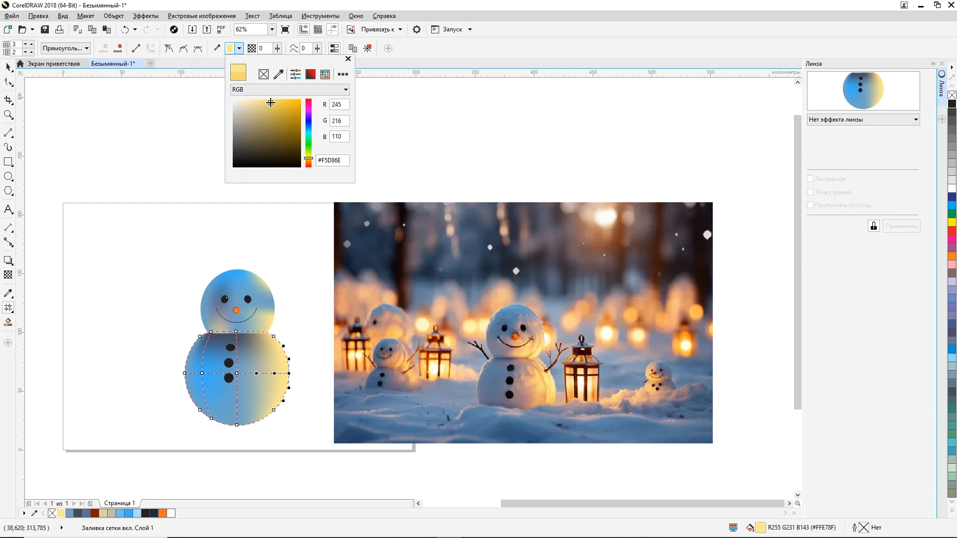
left_click(276, 103)
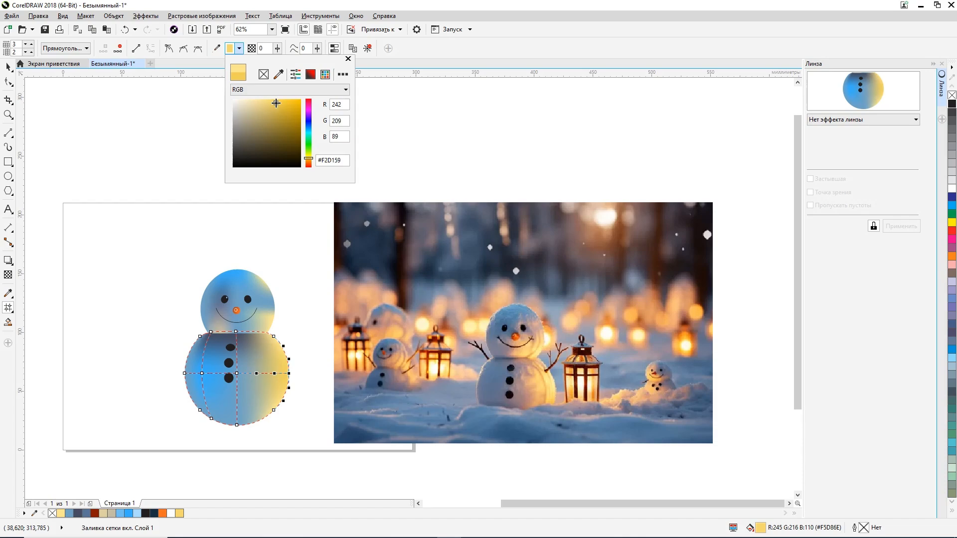
left_click(277, 338)
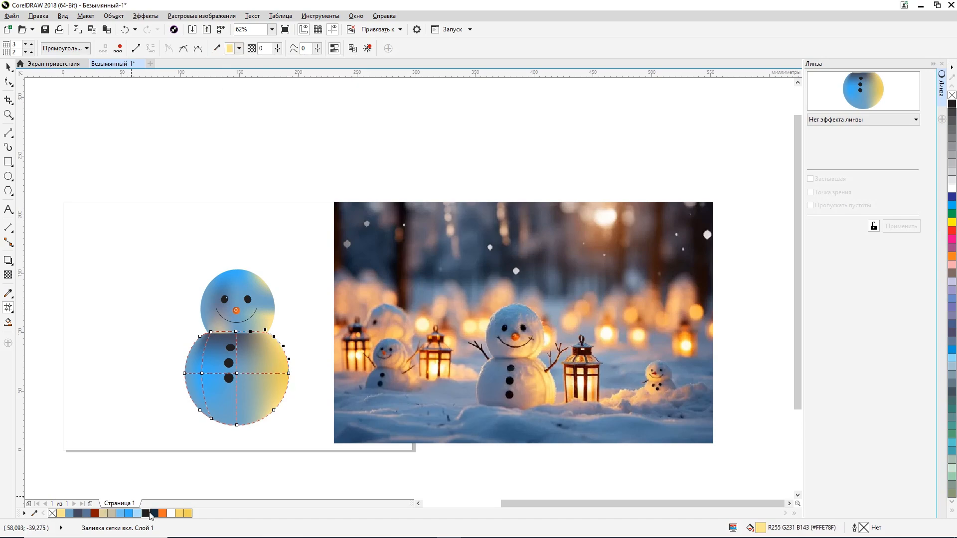
left_click(184, 514)
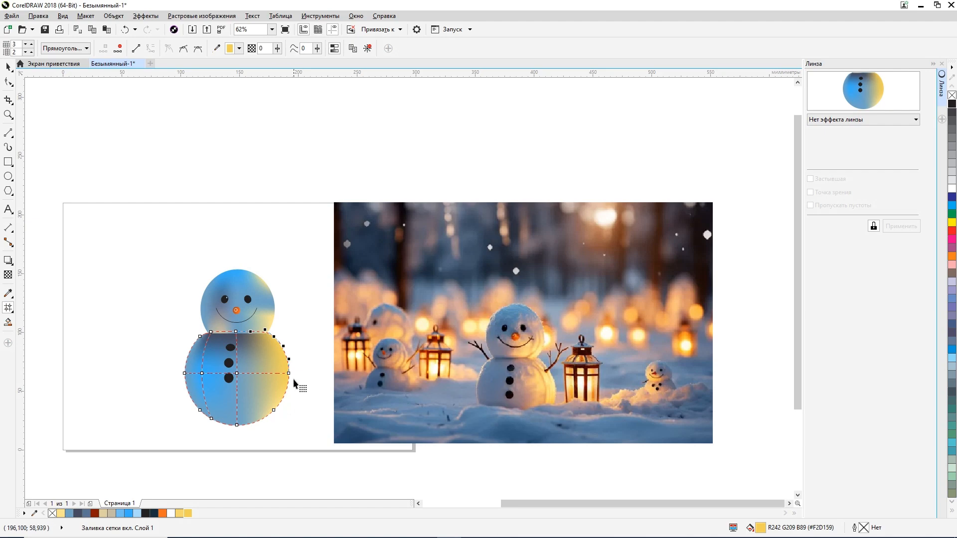
Step: Colour the two lower-right mesh nodes on the head's edge golden yellow (#F2D159)
left_click(265, 292)
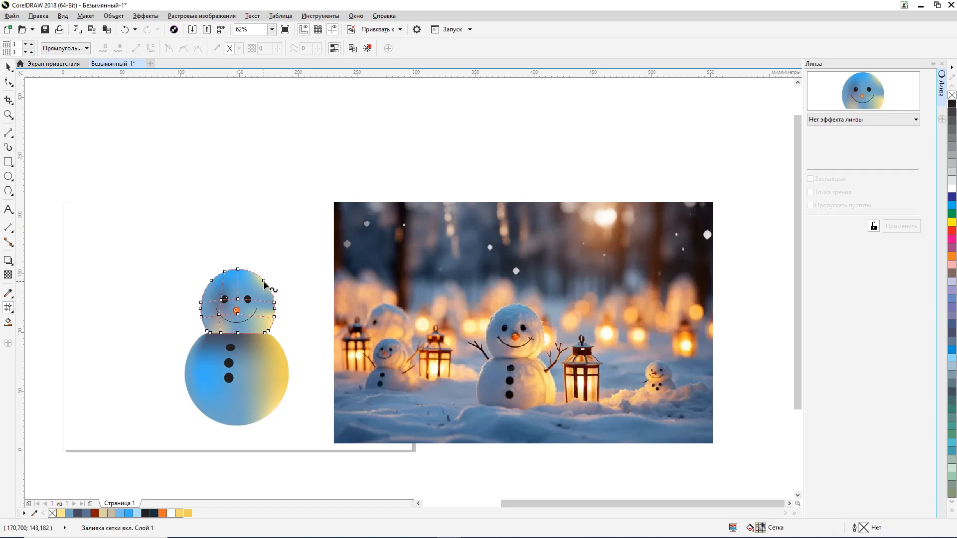
left_click(269, 332)
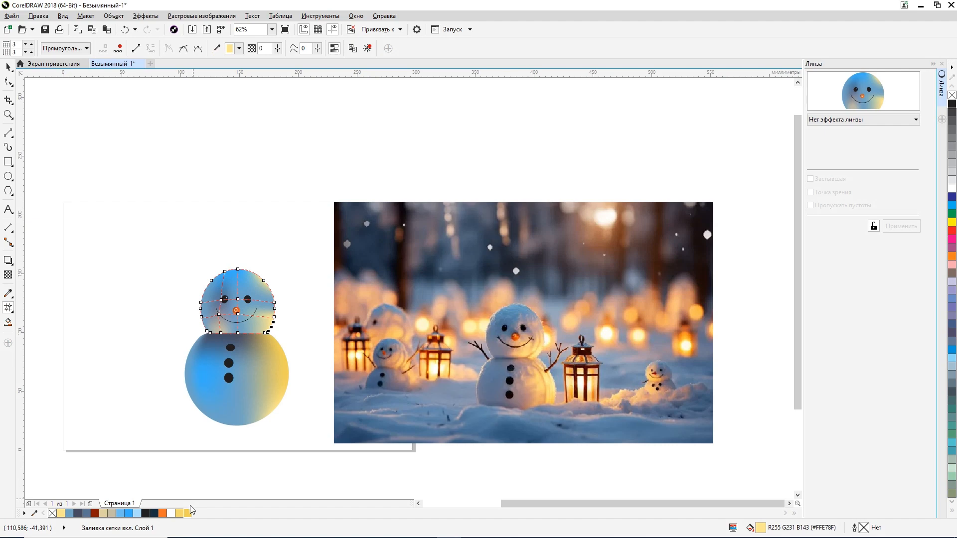
left_click(187, 515)
left_click(274, 317)
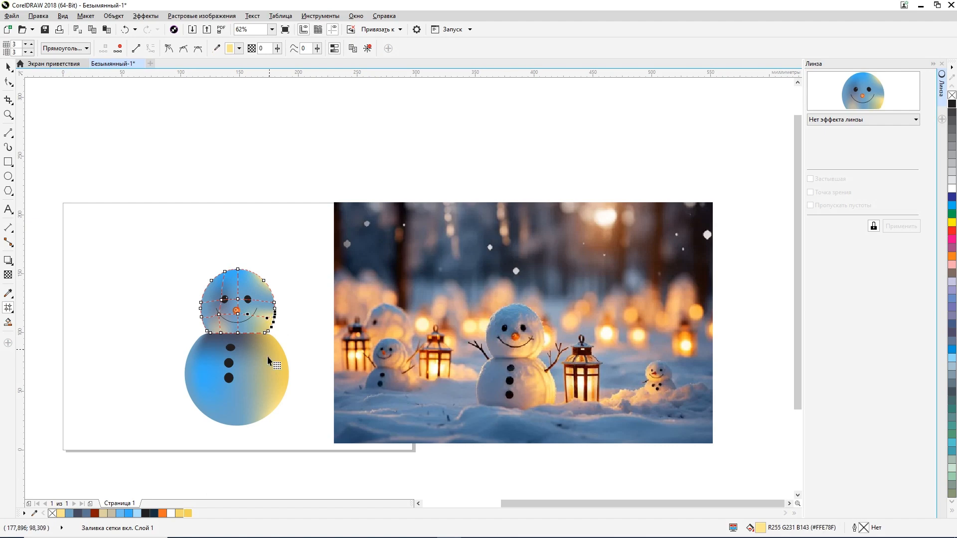
left_click(190, 513)
Step: Try golden yellow (#F2D159) on the mesh node at eye level on the head's right edge
scroll(274, 318, "up", 3)
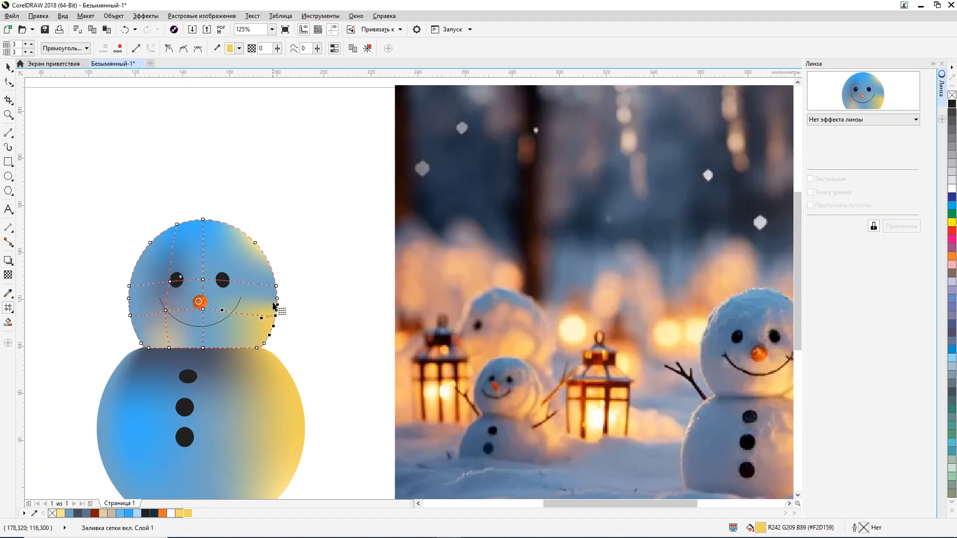
left_click(276, 287)
left_click(187, 514)
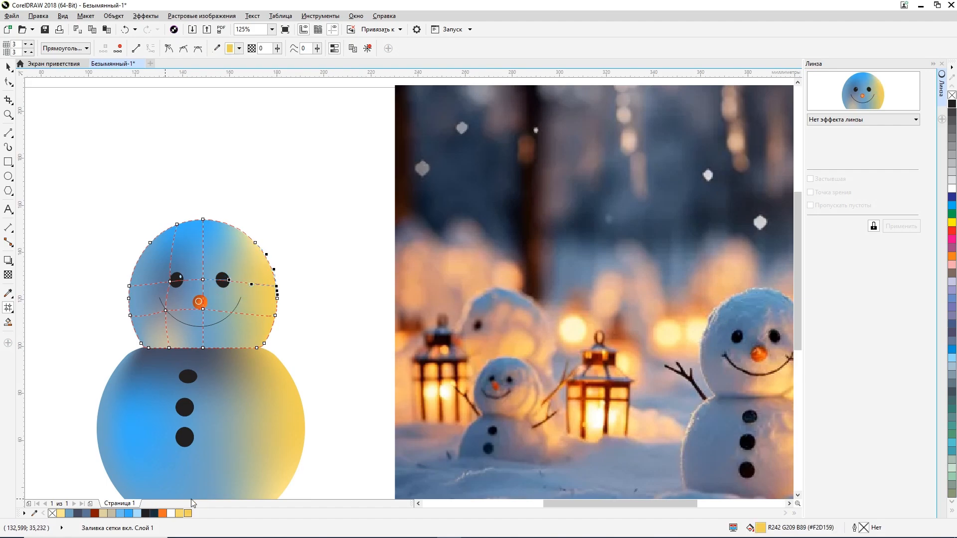
scroll(311, 363, "down", 3)
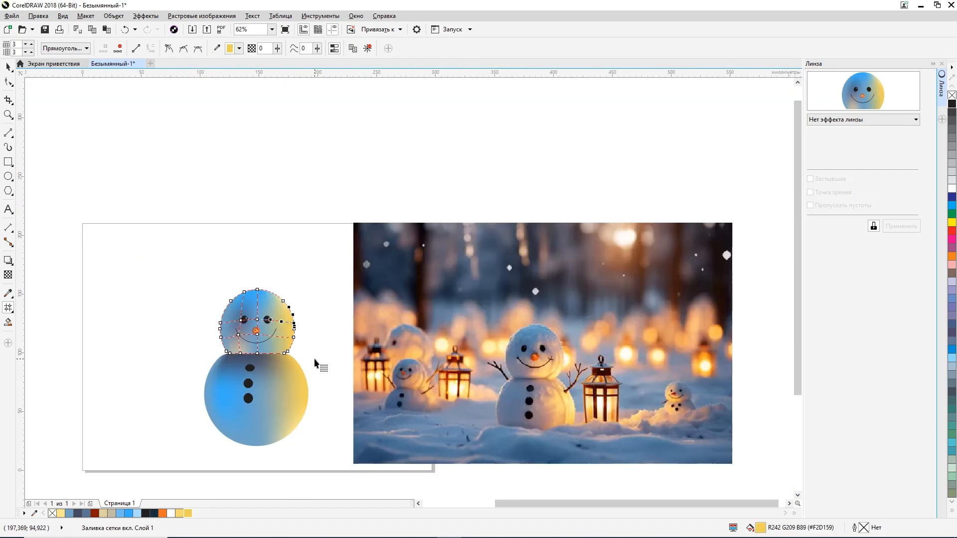
left_click(8, 68)
left_click(92, 282)
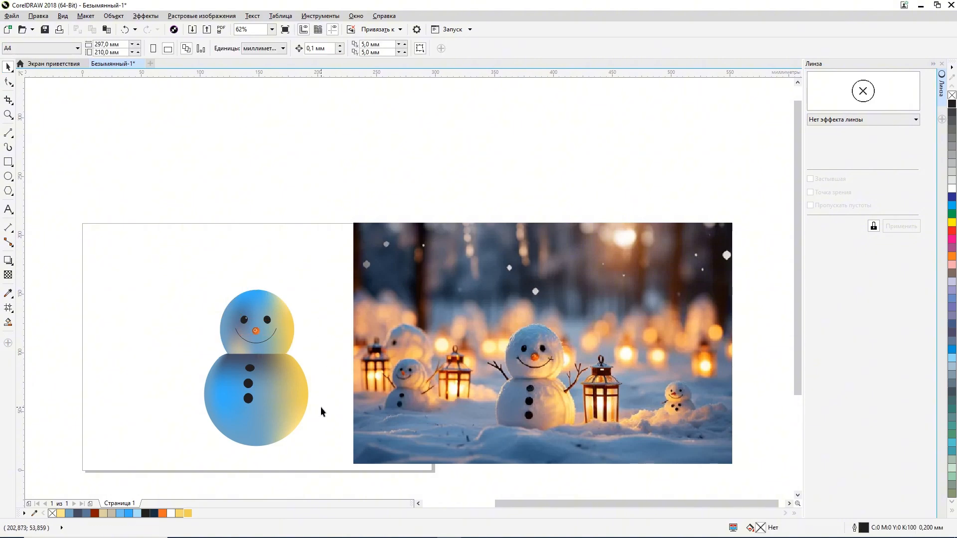
Step: Recolour the mesh node at eye level on the head's right edge a soft sky blue from the document's colours
scroll(311, 337, "up", 3)
left_click(269, 329)
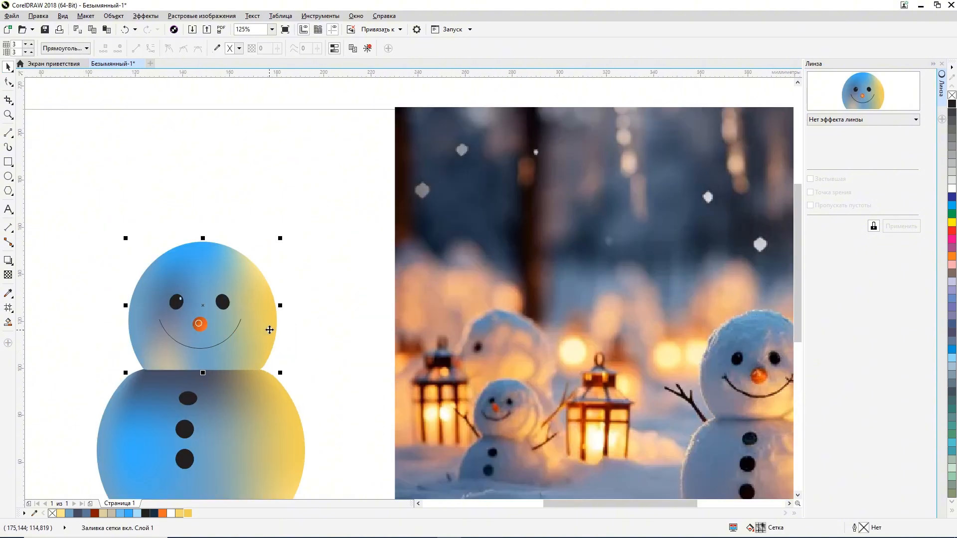
left_click(8, 307)
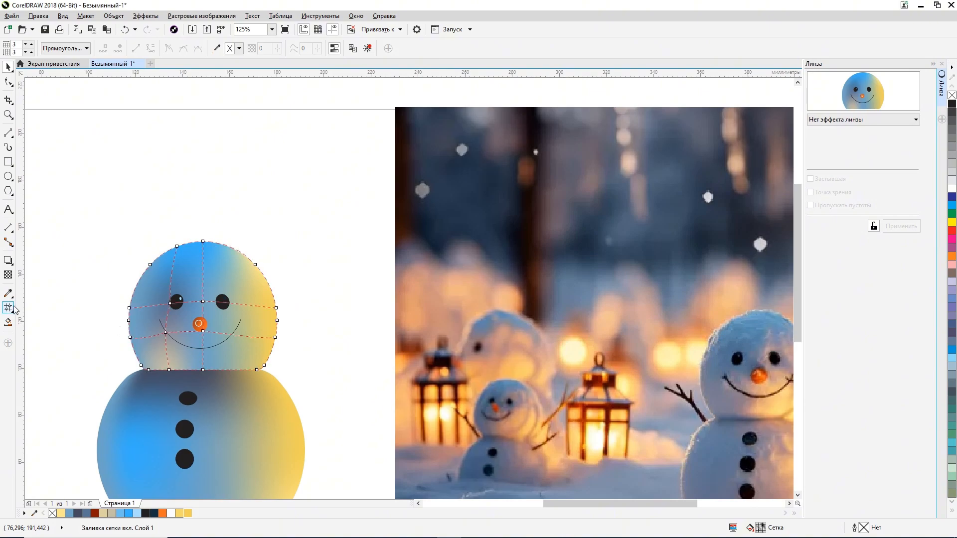
left_click(276, 310)
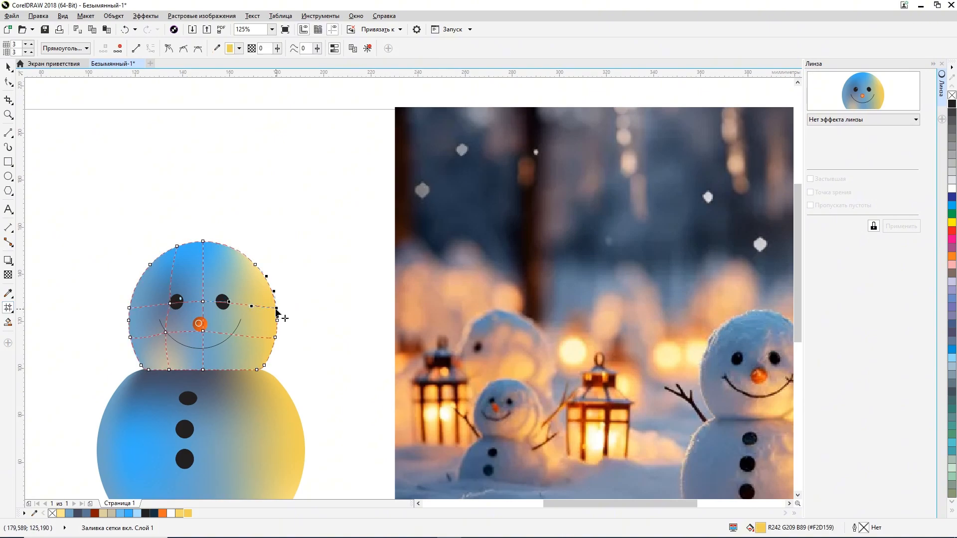
left_click(129, 513)
scroll(199, 427, "down", 2)
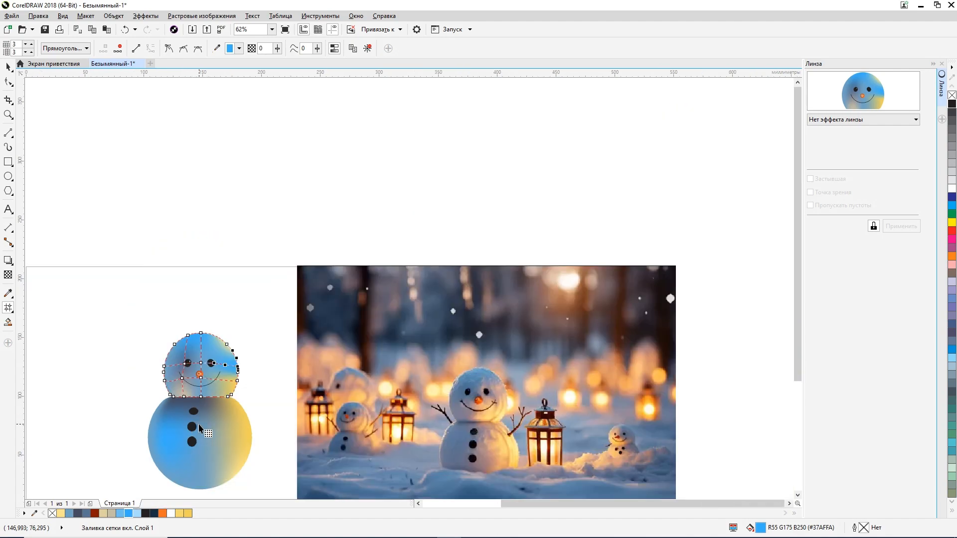
scroll(199, 427, "up", 2)
left_click(122, 514)
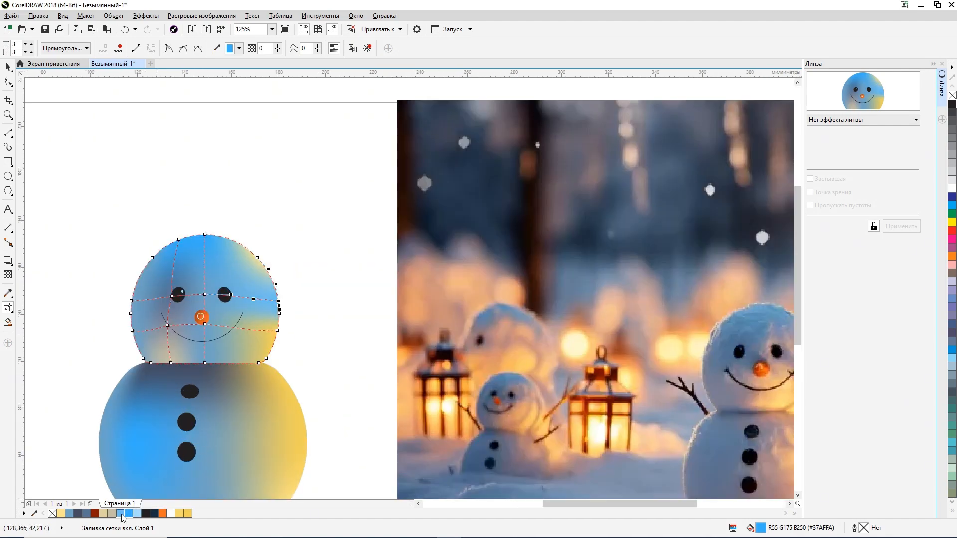
left_click(299, 360)
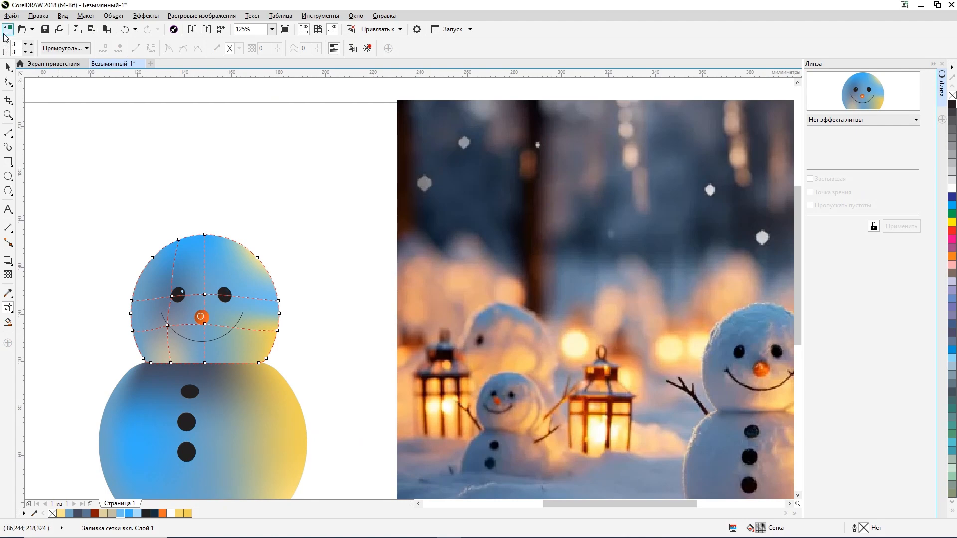
left_click(8, 66)
left_click(302, 362)
Step: Draw two short freehand lines branching upward and outward from the smile's left end, about 1.7 mm wide and 1.3 mm high overall
scroll(275, 355, "down", 1)
scroll(302, 362, "up", 1)
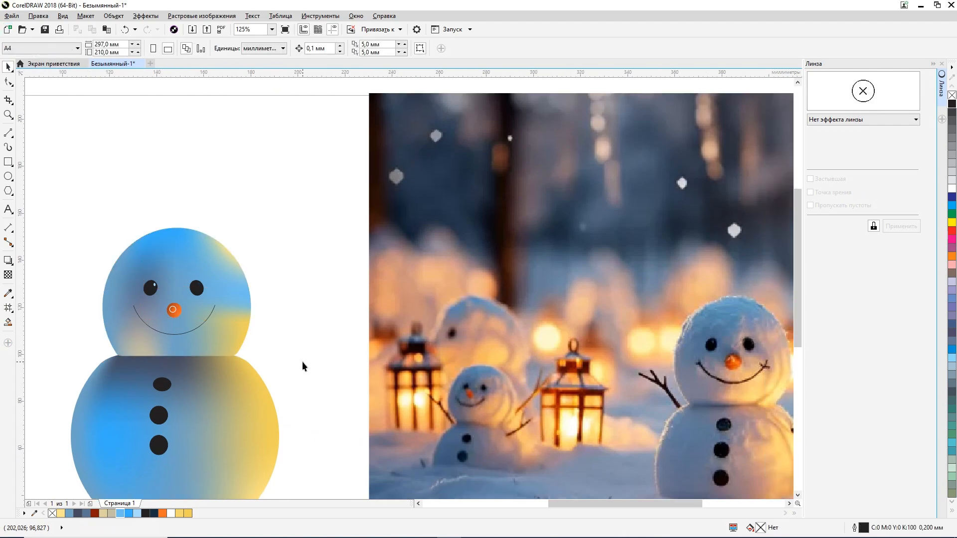
left_click(204, 320)
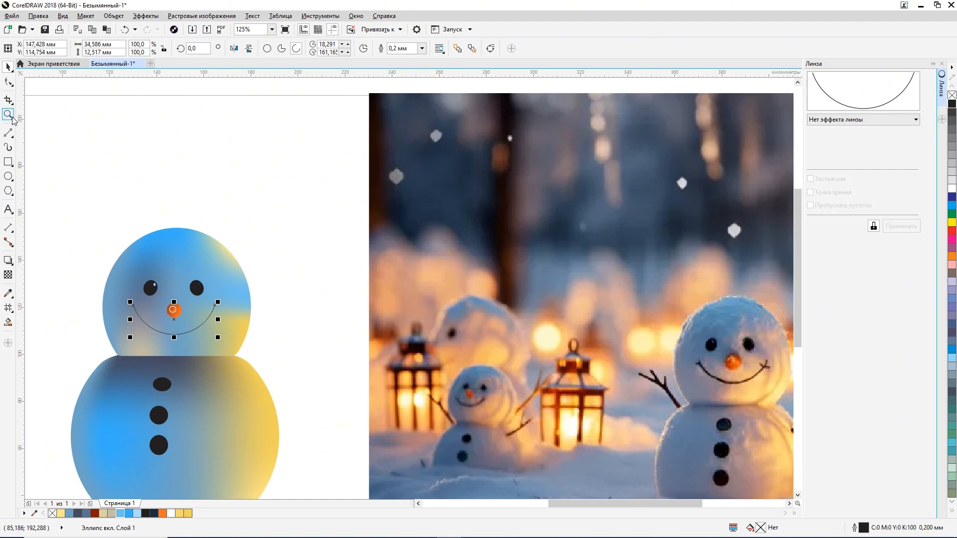
left_click(8, 133)
scroll(128, 277, "up", 2)
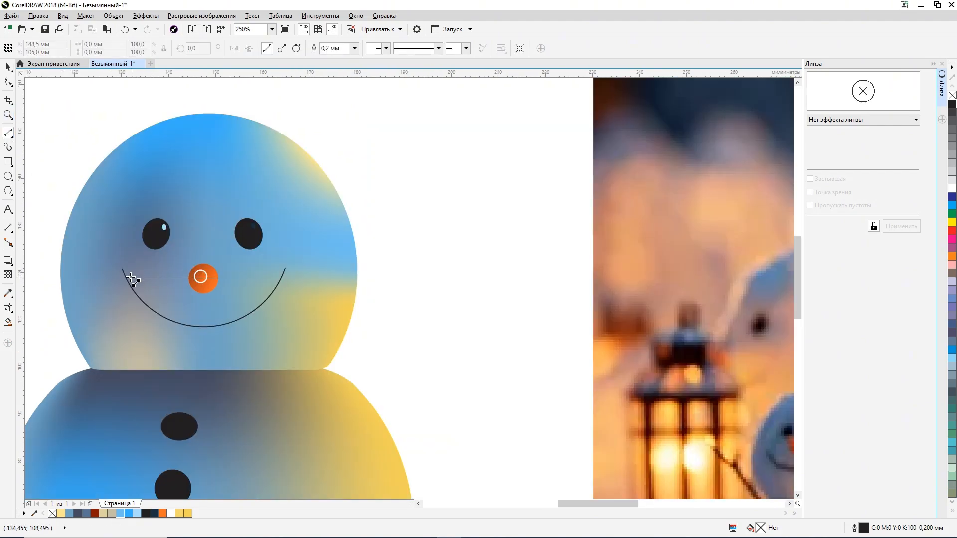
scroll(120, 269, "up", 5)
left_click(103, 260)
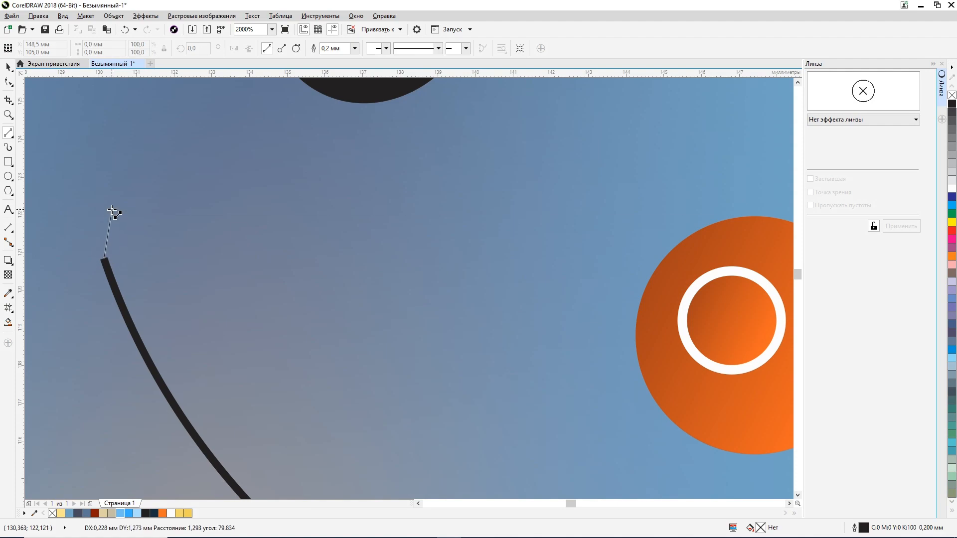
left_click(112, 211)
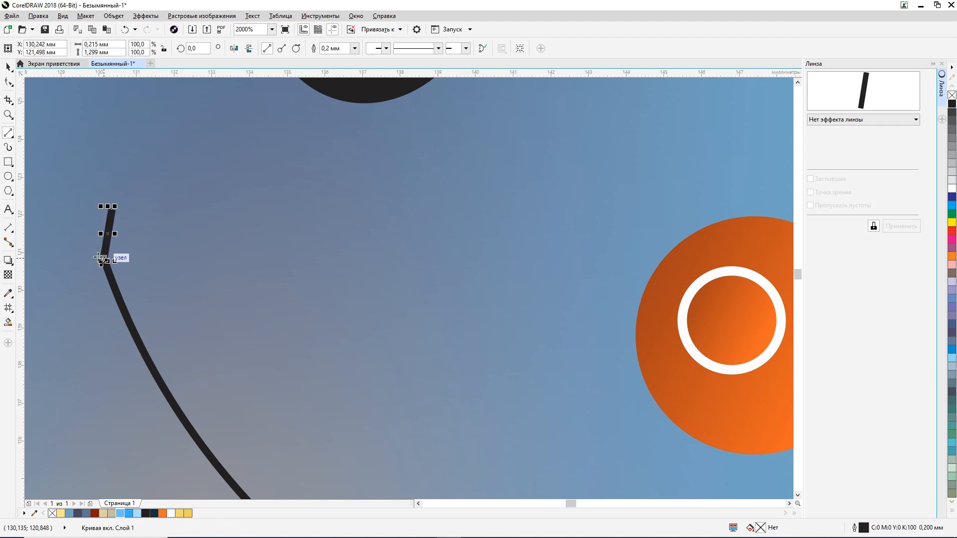
left_click(104, 260)
left_click(47, 241)
Step: Draw matching short freehand lines branching upward and outward from the smile's right end
scroll(285, 298, "down", 3)
scroll(443, 297, "up", 3)
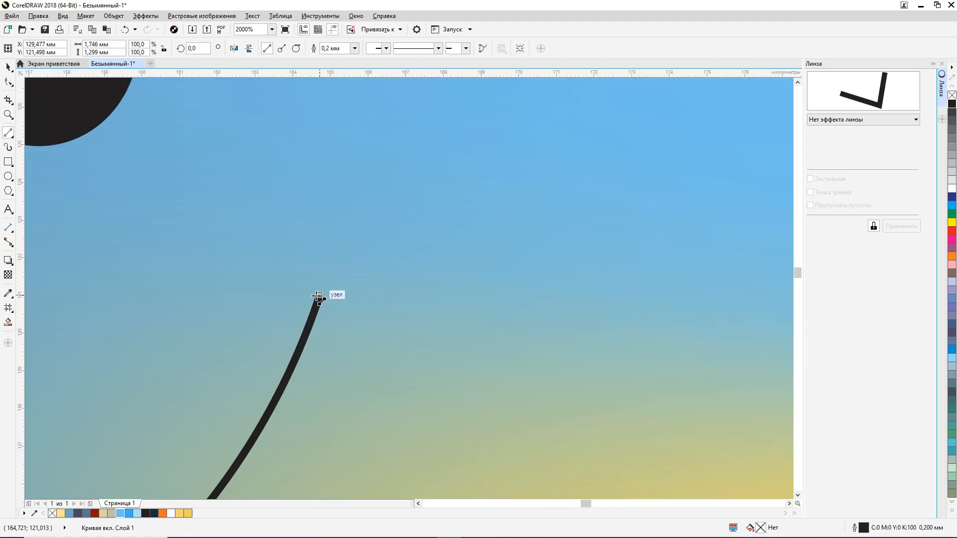
left_click(320, 296)
left_click(305, 242)
left_click(320, 296)
left_click(345, 242)
left_click(322, 295)
left_click(355, 278)
scroll(363, 307, "down", 3)
left_click(8, 66)
left_click(144, 194)
Step: Select the smile arc with its branching end lines and weld them into a single curve
scroll(145, 194, "down", 1)
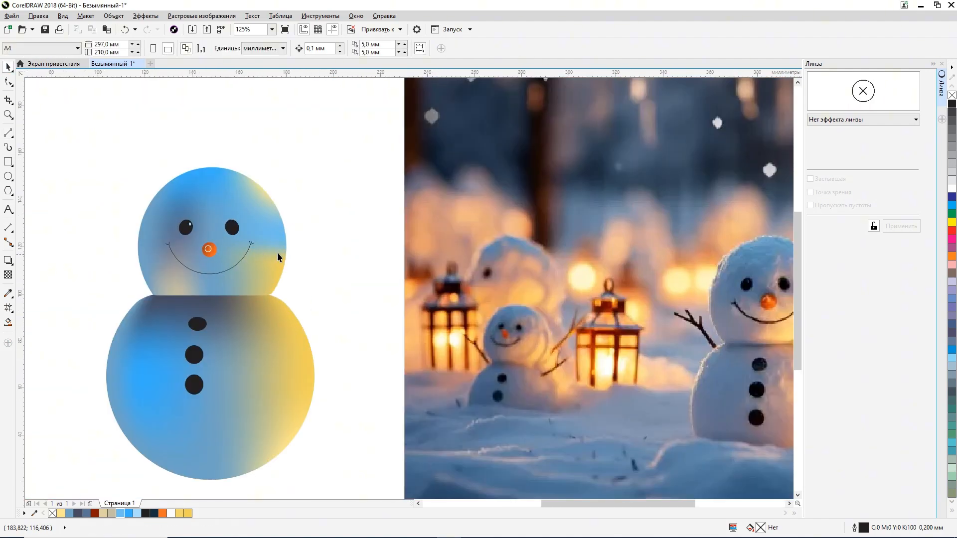
scroll(252, 252, "up", 1)
left_click(218, 292)
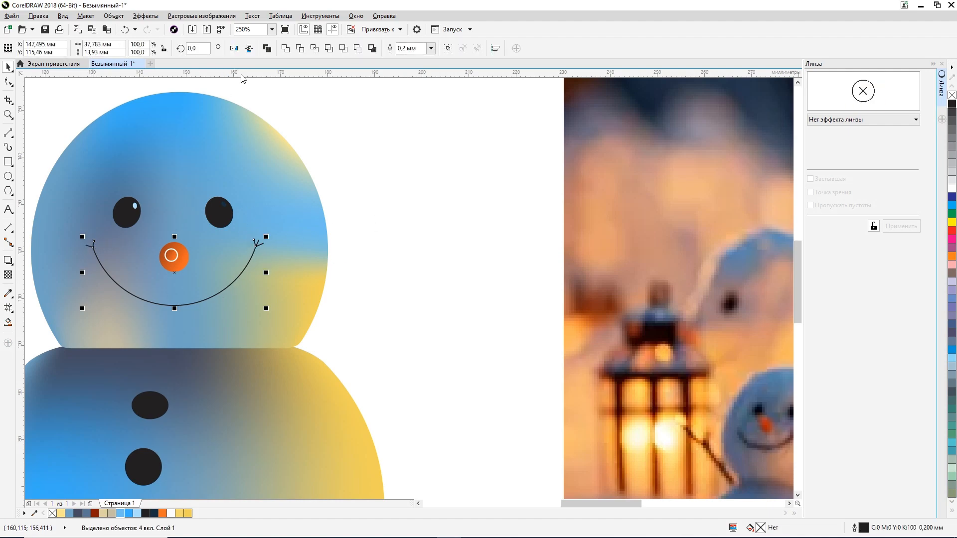
left_click(286, 48)
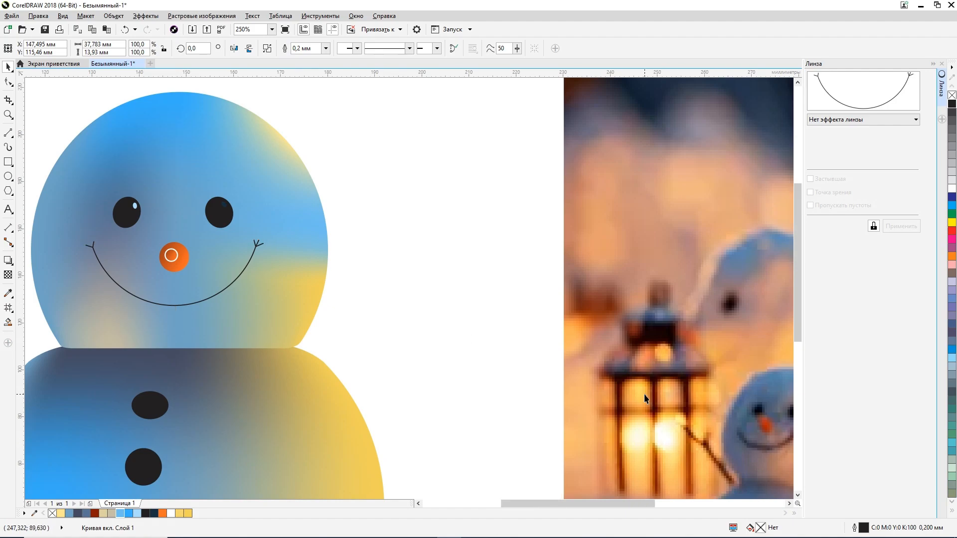
Step: Set the smile's outline width to 0.25 mm
scroll(644, 395, "down", 1)
left_click_drag(635, 504, 672, 506)
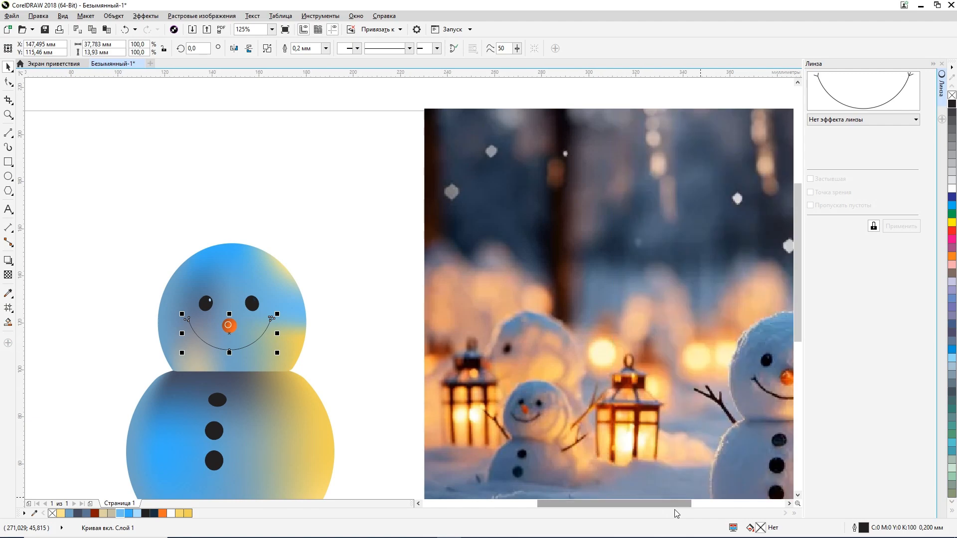
double_click(863, 531)
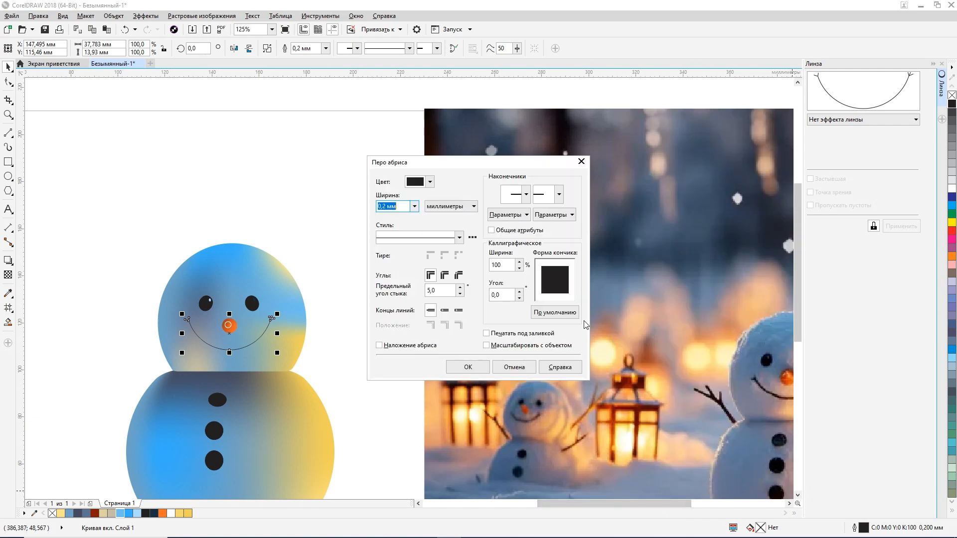
left_click(414, 206)
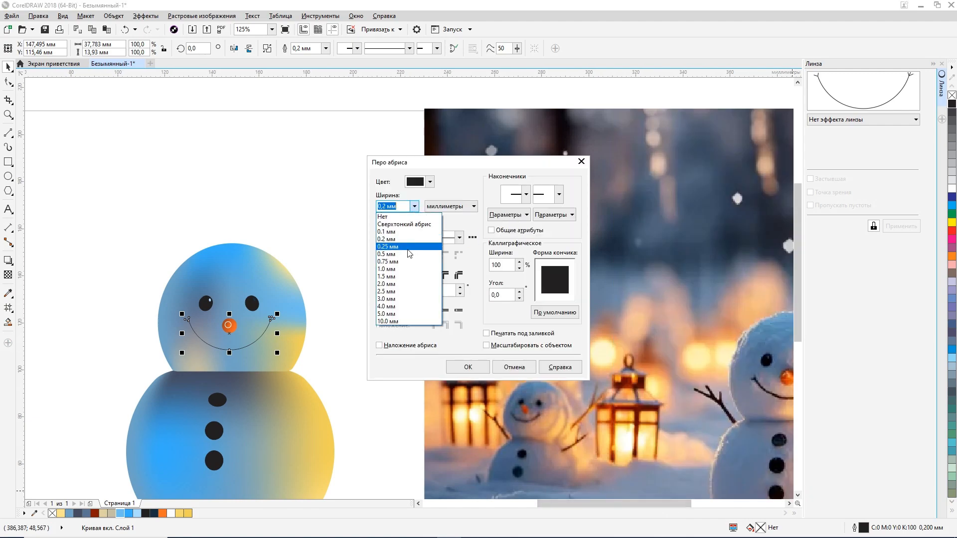
left_click(399, 249)
left_click(476, 370)
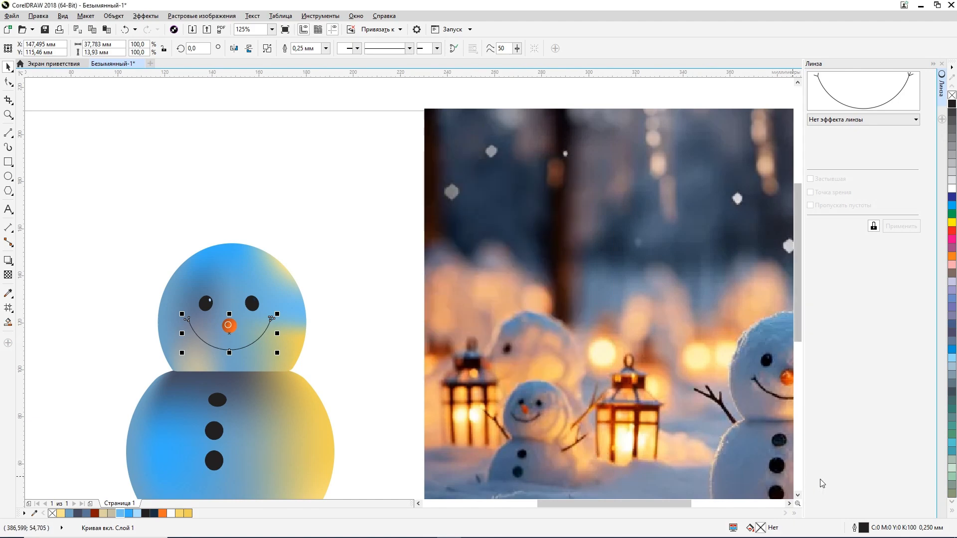
Step: Thicken the smile's outline to 0.5 mm
double_click(864, 529)
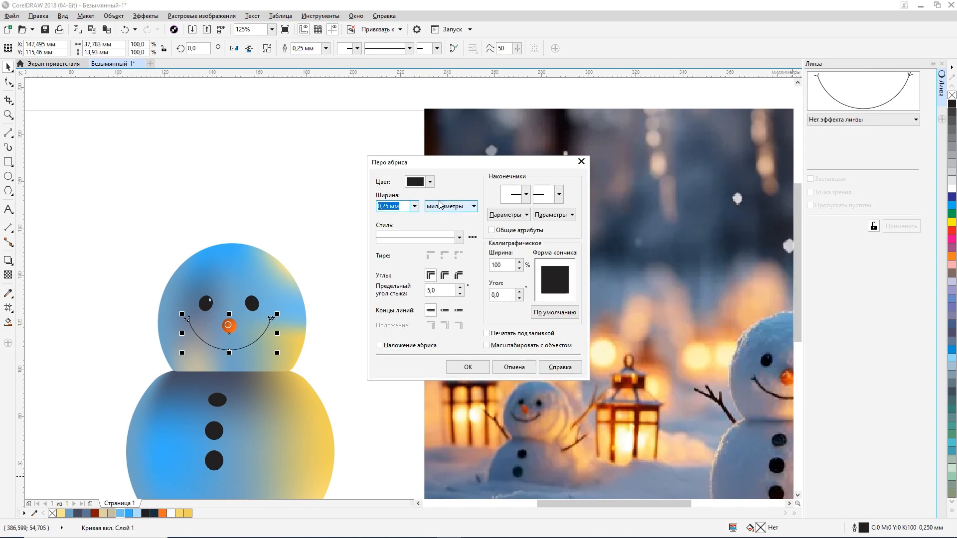
left_click(414, 206)
left_click(408, 254)
left_click(468, 367)
left_click(367, 319)
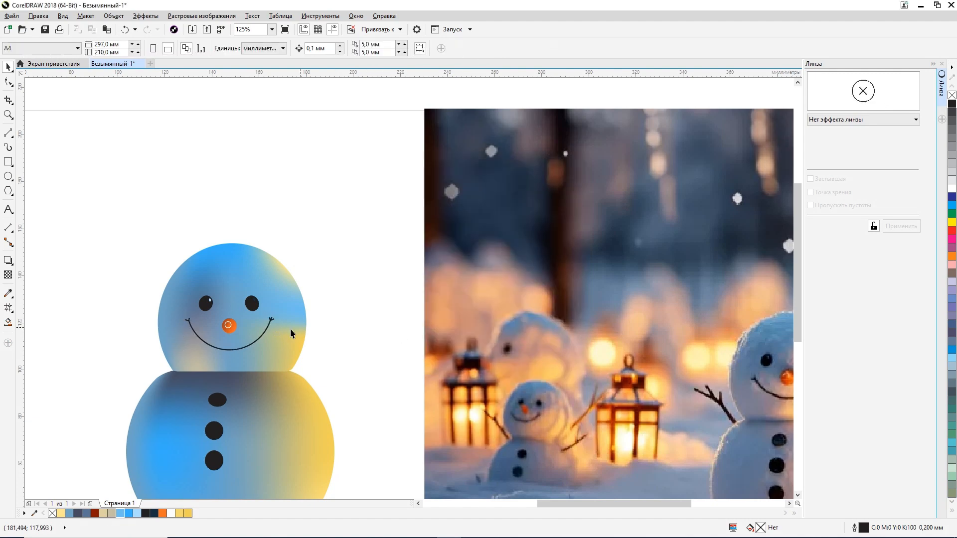
left_click(264, 331)
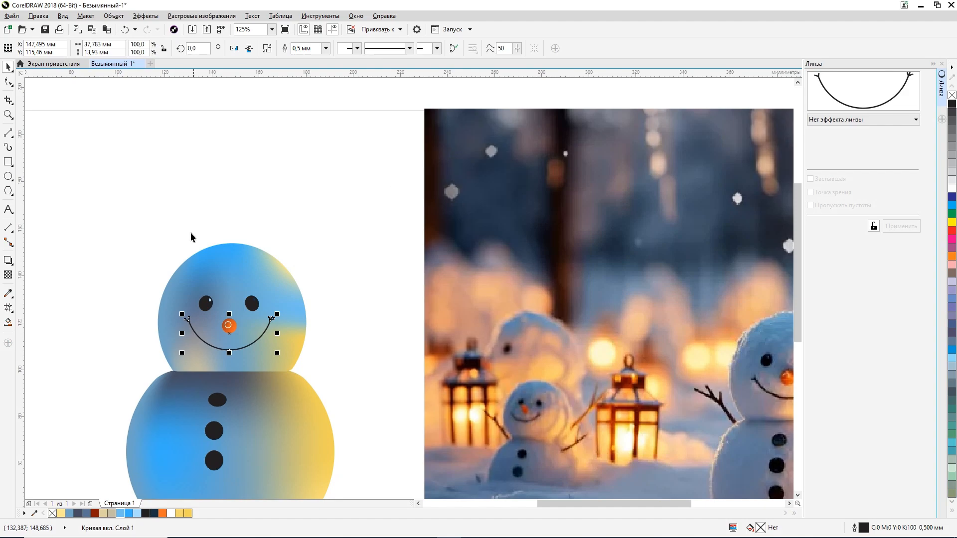
Step: Convert the smile's outline into a filled object
left_click(146, 18)
mouse_move(115, 17)
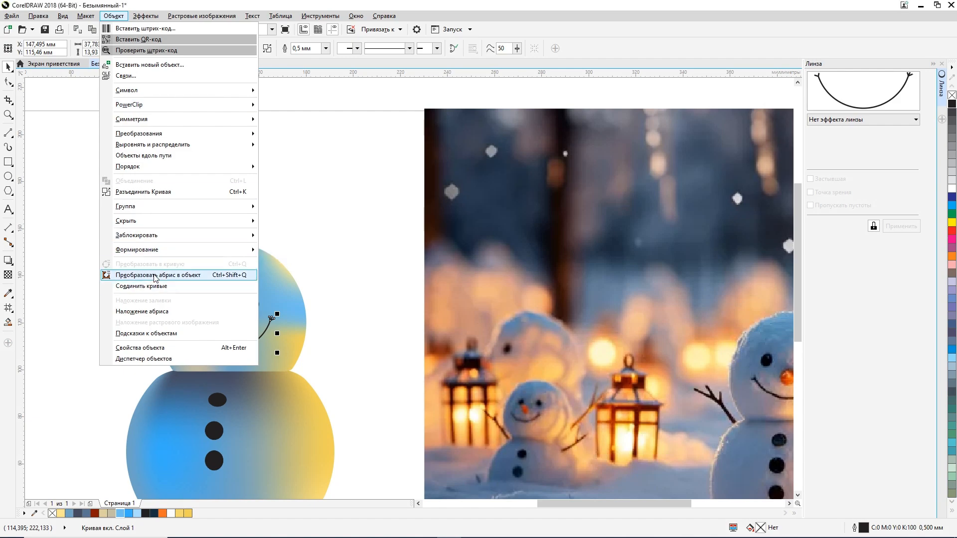
left_click(155, 276)
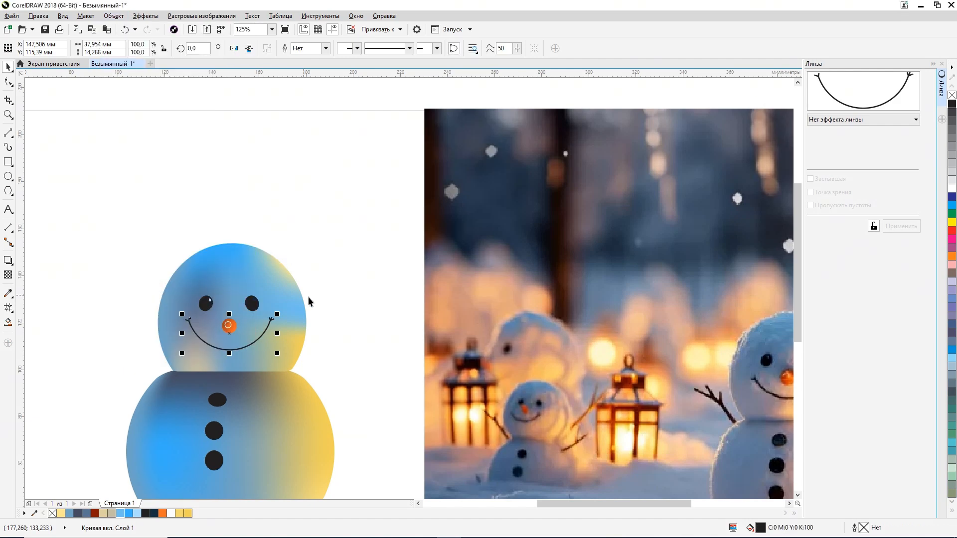
Step: Squash the smile vertically to about 86.6 % (about 12.4 mm high) and nudge it slightly down on the face
left_click_drag(586, 504, 610, 503)
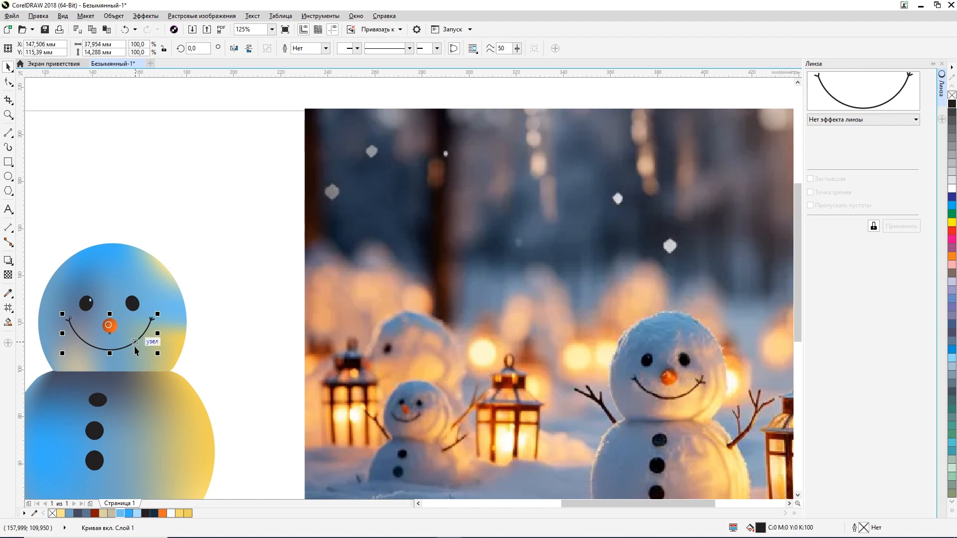
scroll(100, 362, "up", 1)
left_click_drag(119, 348, 119, 339)
scroll(131, 342, "down", 1)
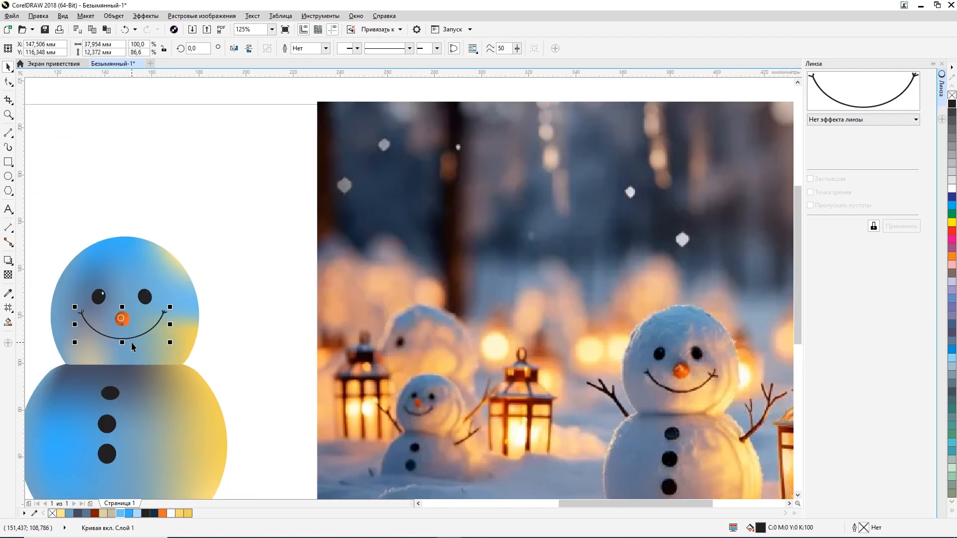
key("Down")
key("Down")
key("Down")
key("Down")
key("Down")
key("Down")
key("Down")
key("Down")
key("Down")
key("Down")
key("Down")
key("Down")
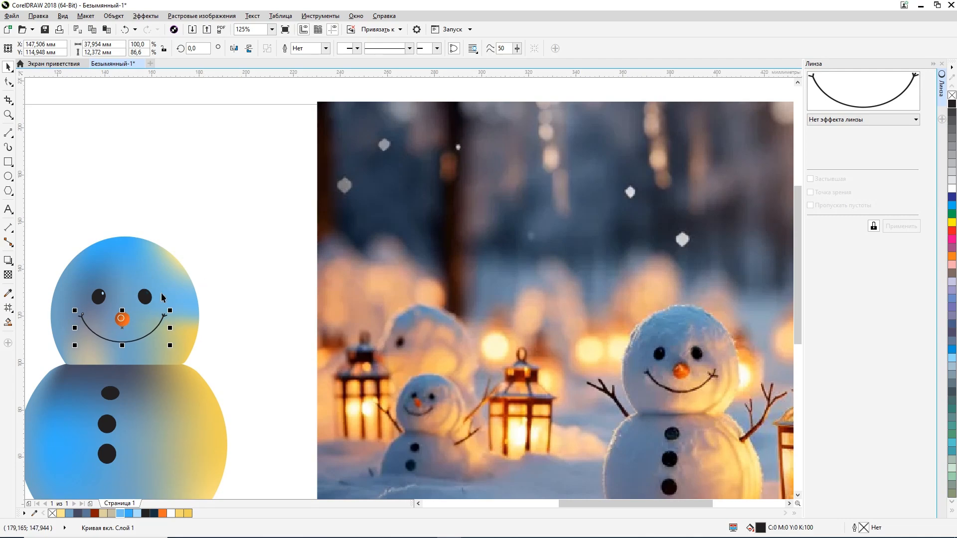
Step: Apply a linear fountain fill running left to right along the smile, extending its end to the head's right edge
left_click(9, 312)
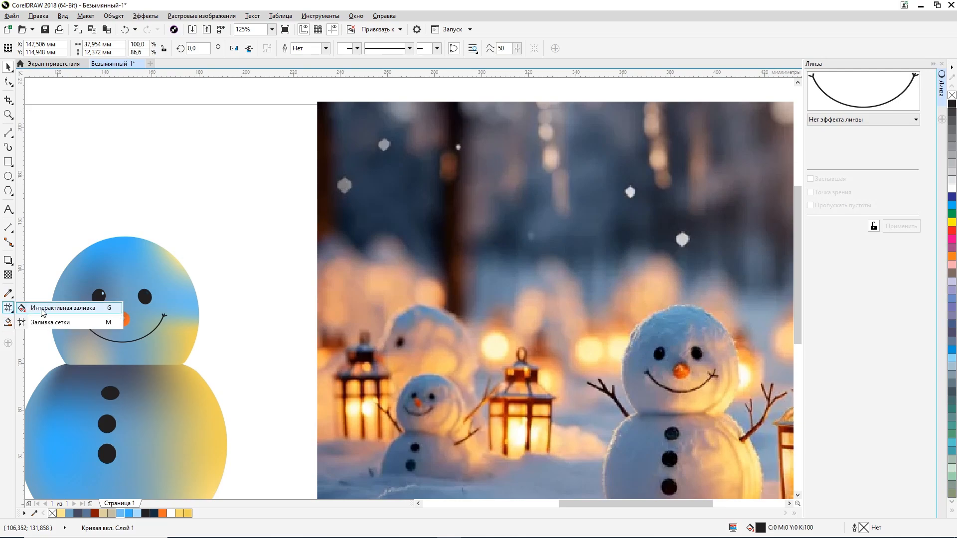
left_click(60, 305)
left_click(37, 48)
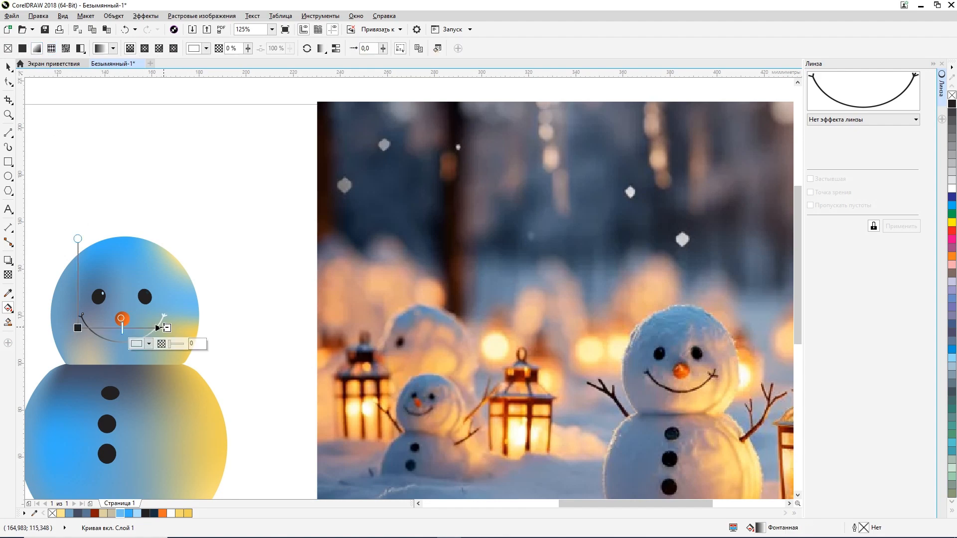
left_click_drag(167, 327, 197, 324)
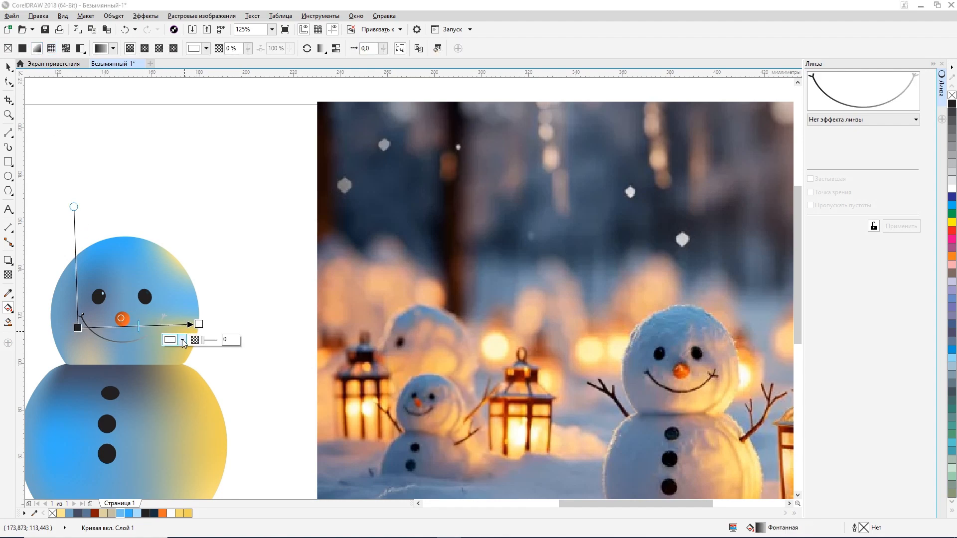
Step: Set the smile gradient's end colour to brown #78431A sampled from the photo snowman's smile, then deselect the smile
left_click(182, 339)
left_click(203, 366)
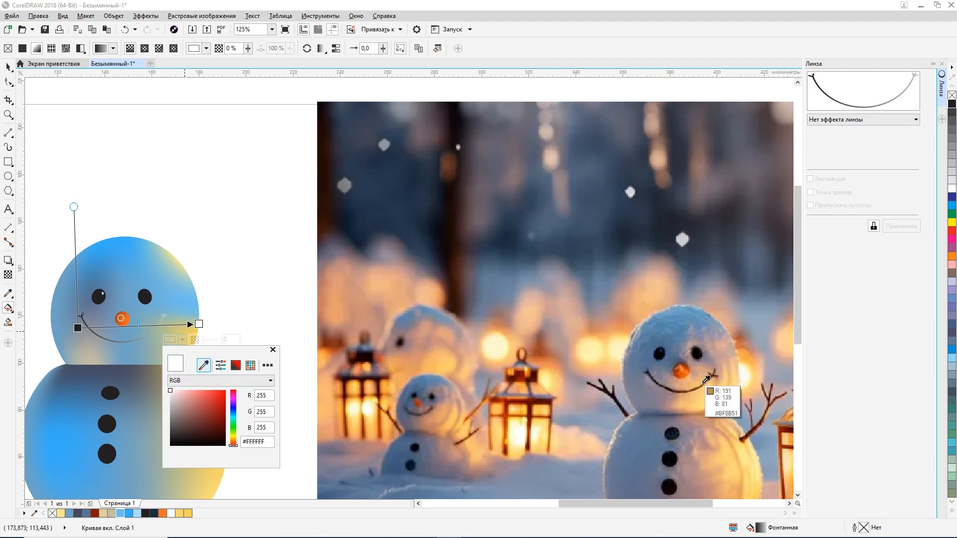
left_click(711, 376)
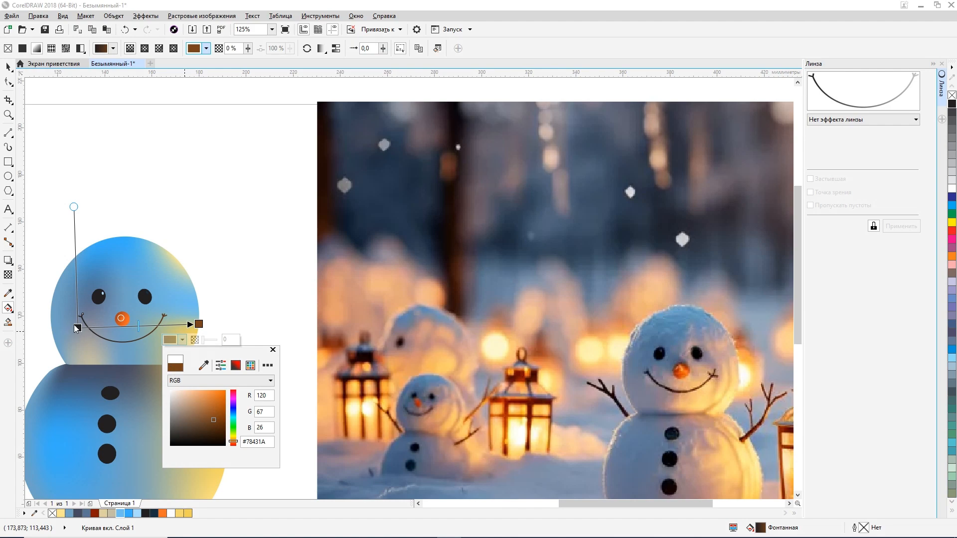
left_click(273, 279)
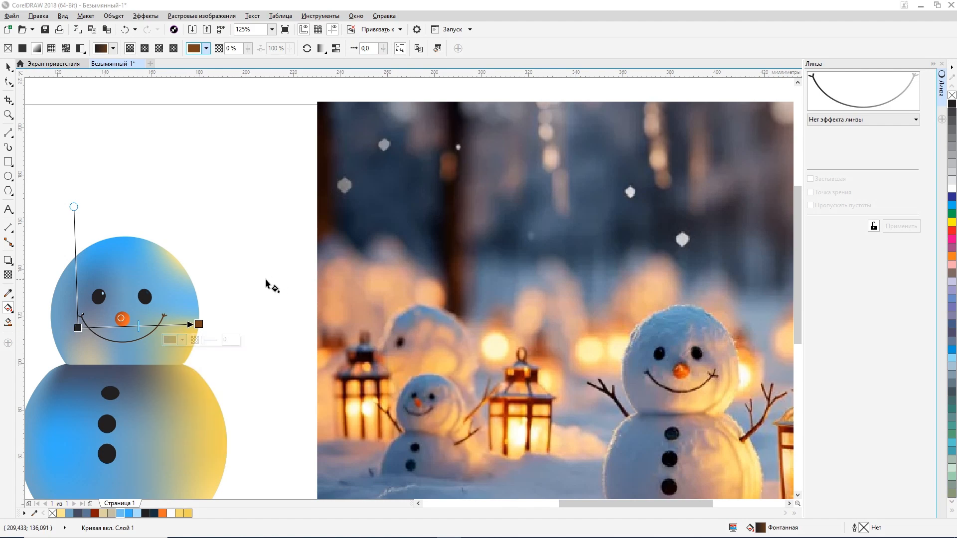
left_click(8, 67)
left_click(199, 244)
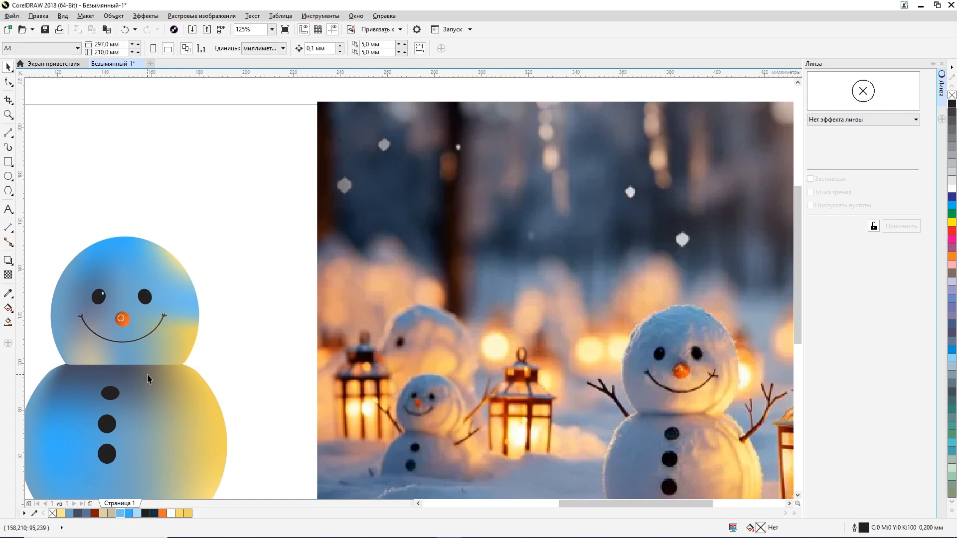
Step: Add a horizontal mesh line to the head's mesh fill, between the smile and the neck
left_click(147, 355)
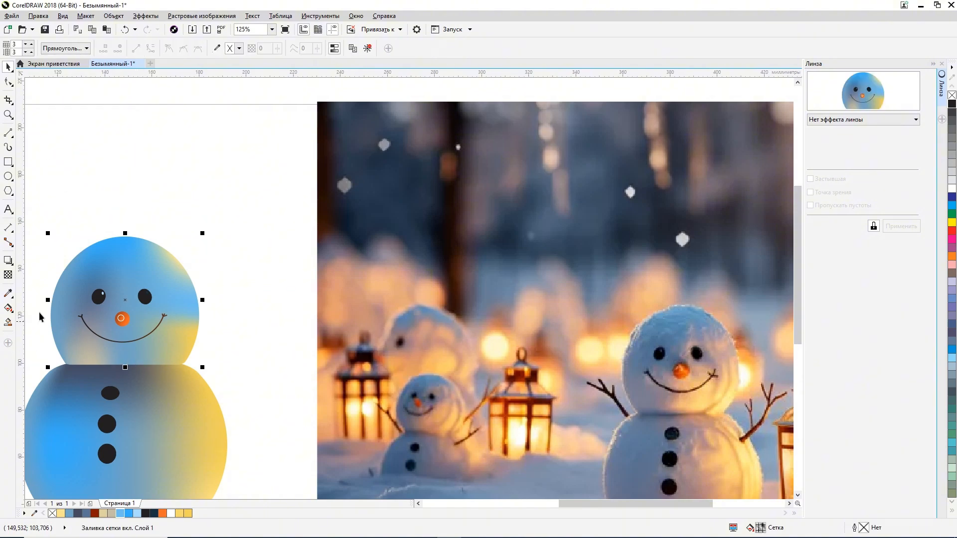
left_click(8, 308)
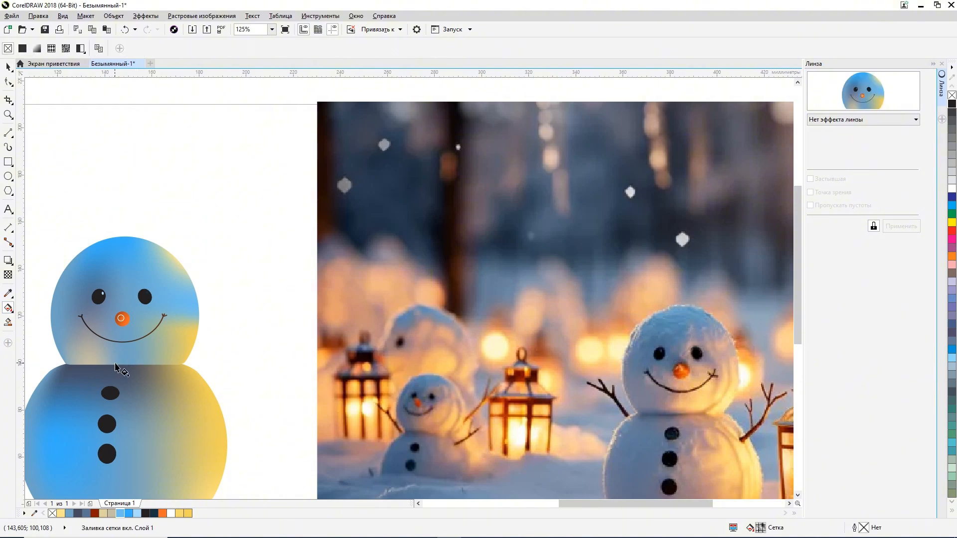
left_click(8, 308)
left_click(39, 322)
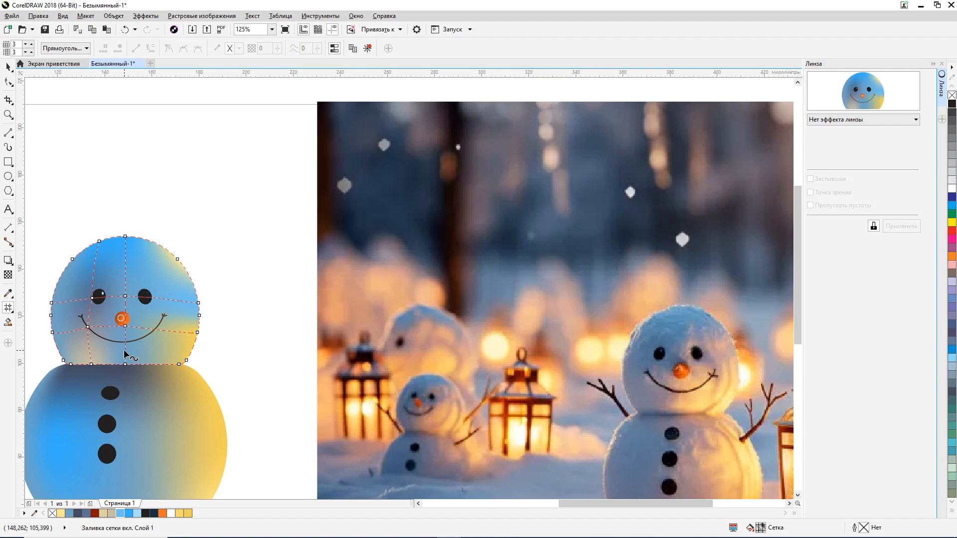
left_click(126, 355)
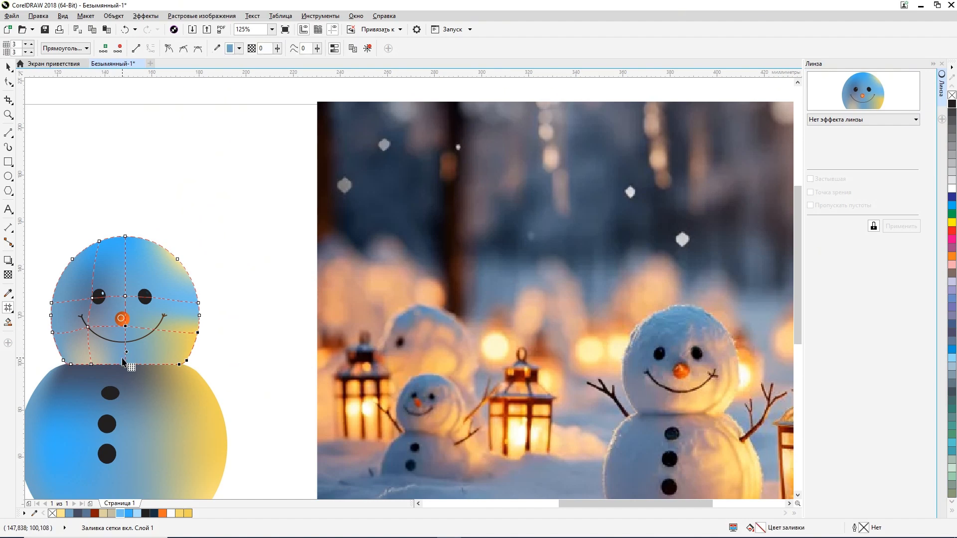
double_click(126, 354)
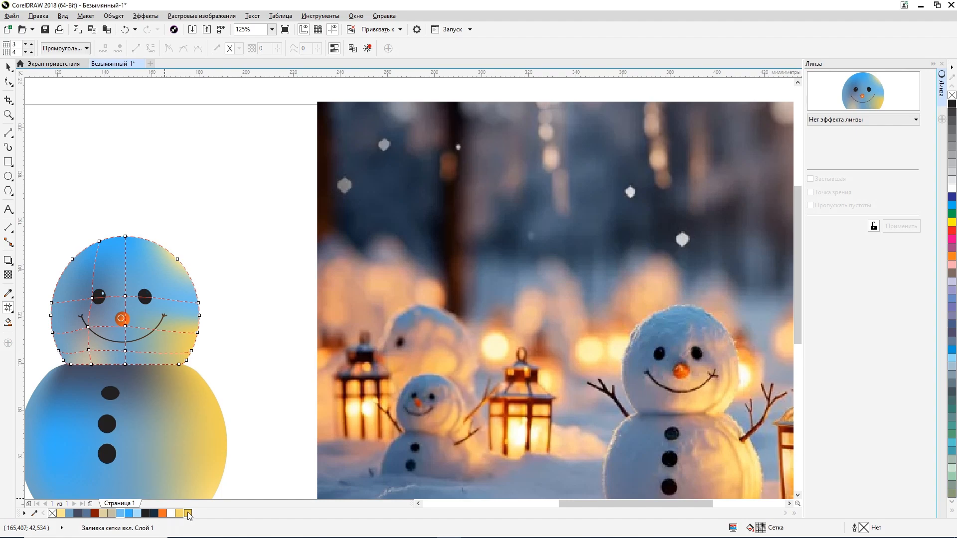
Step: Try colouring the central mesh node below the smile golden R242 G209 B89, and undo the colour
left_click(125, 350)
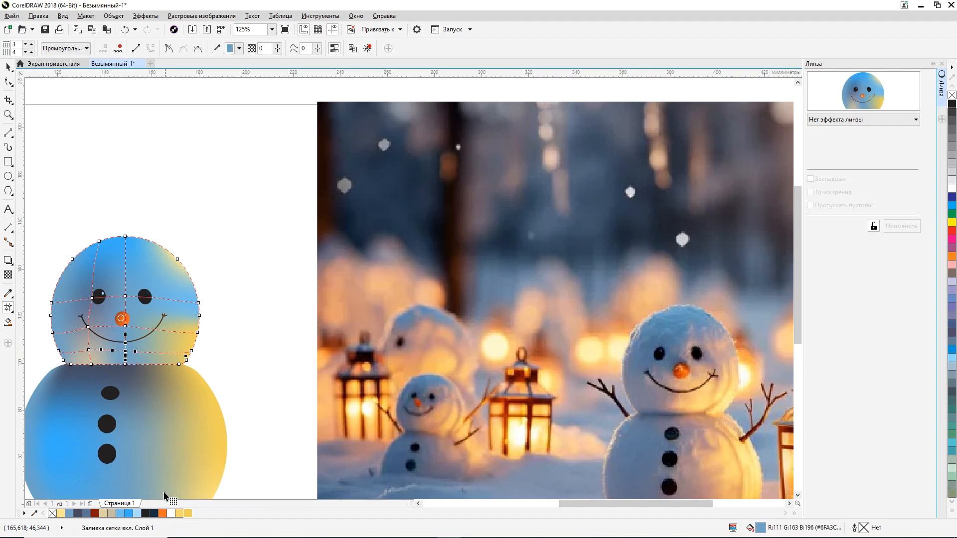
left_click(188, 514)
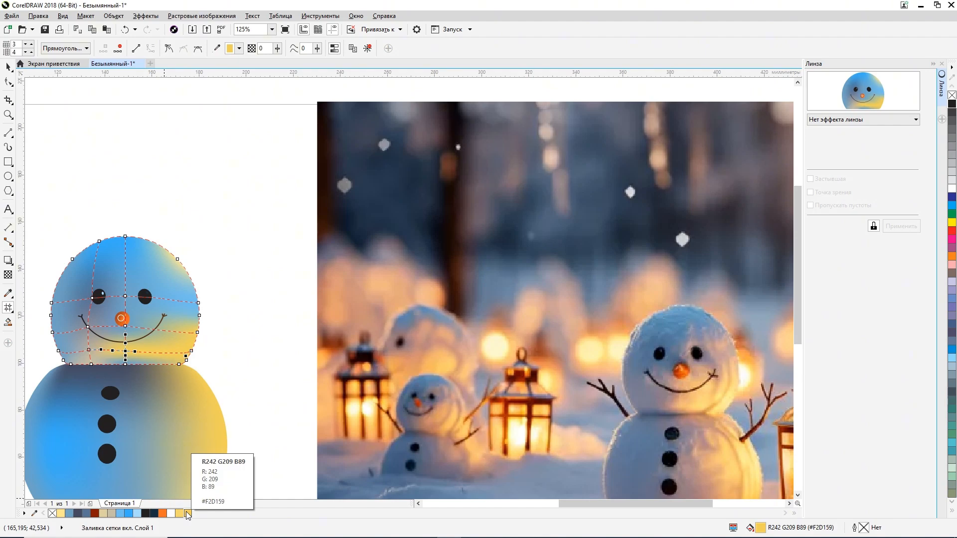
key("ctrl+z")
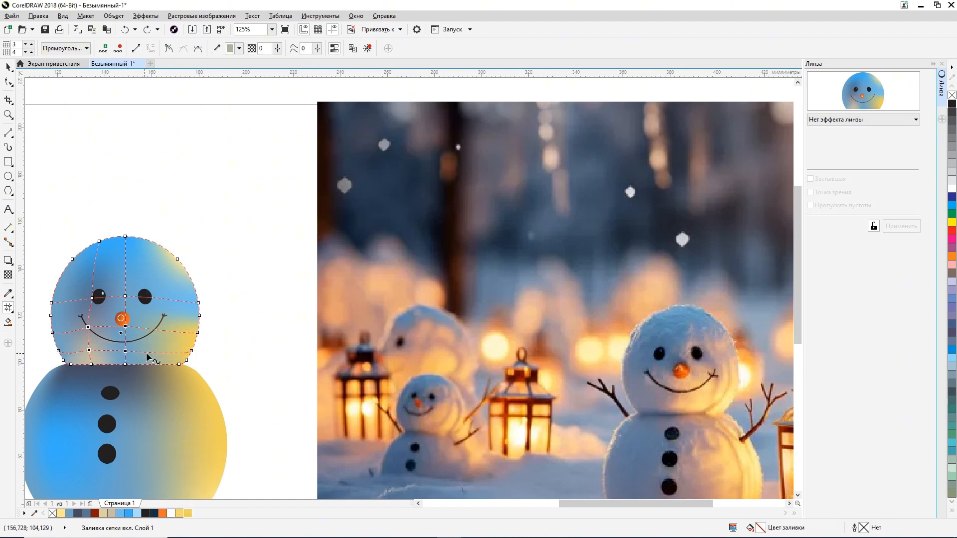
Step: Add a vertical mesh line right of the head's centre and colour the central node below the smile golden R242 G209 B89
double_click(146, 353)
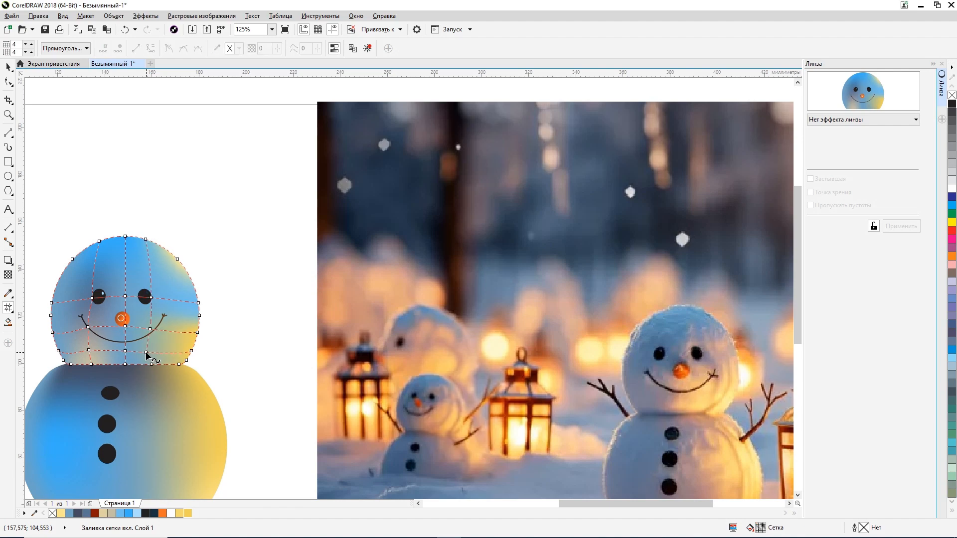
left_click(127, 353)
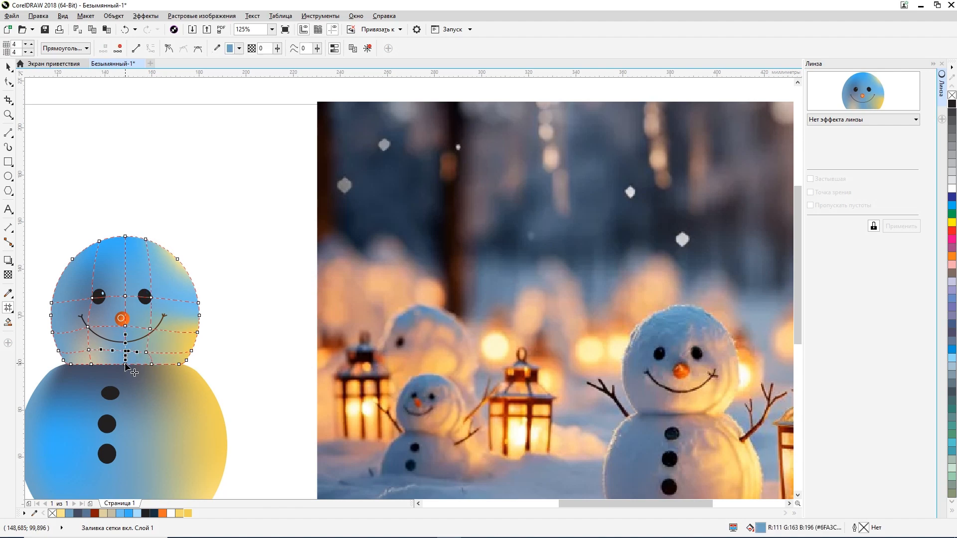
scroll(127, 354, "up", 3)
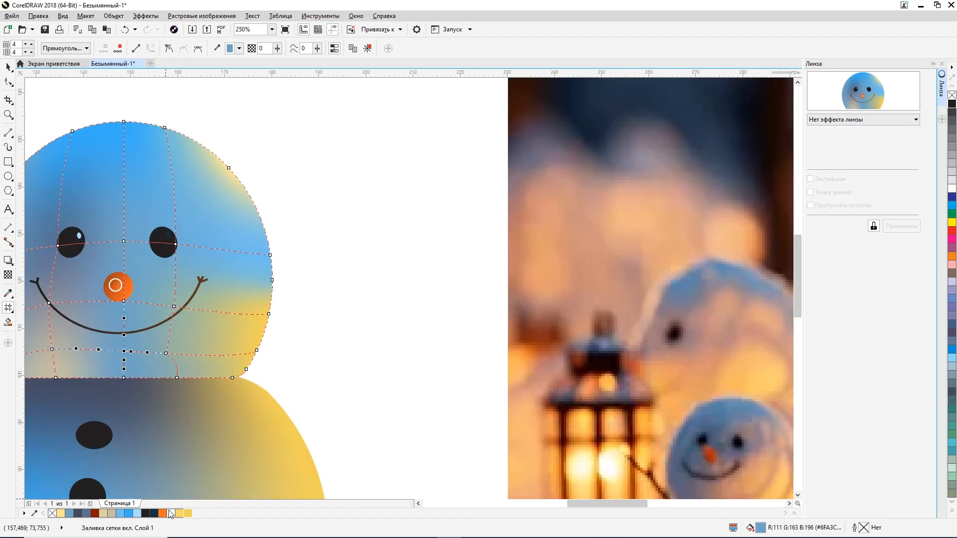
left_click(187, 514)
scroll(185, 364, "down", 3)
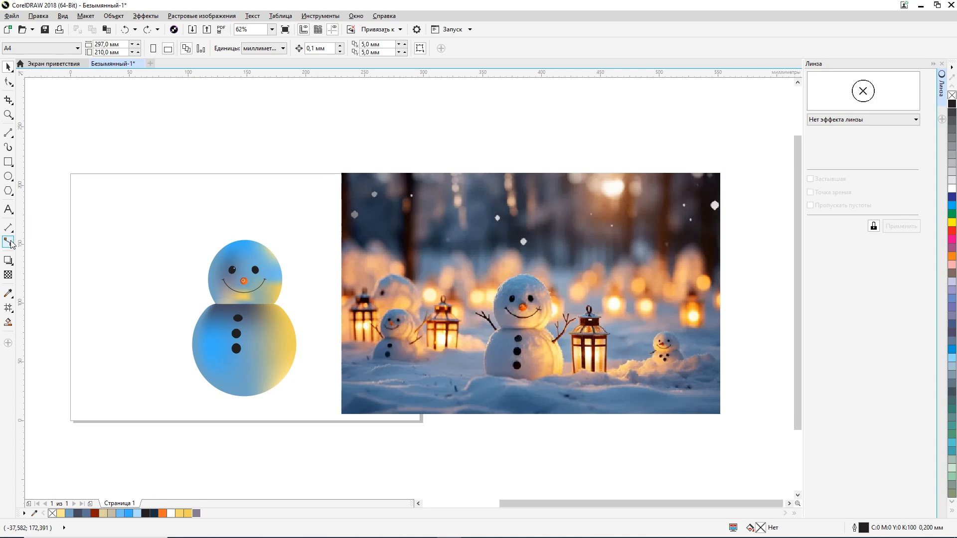
Step: Draw the left arm as a straight line about 13 by 12 mm rising outward from the shoulder, with a short vertical tip
left_click(8, 133)
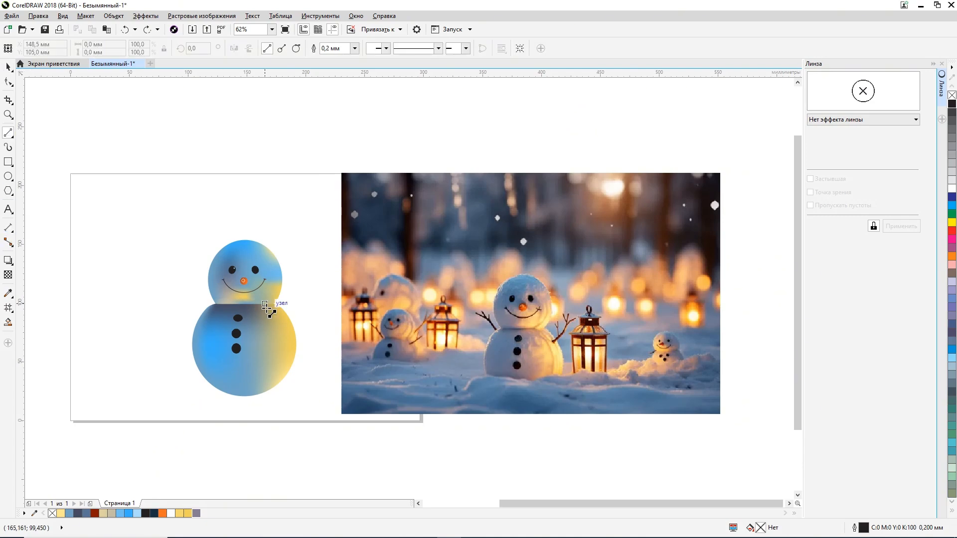
left_click(243, 314)
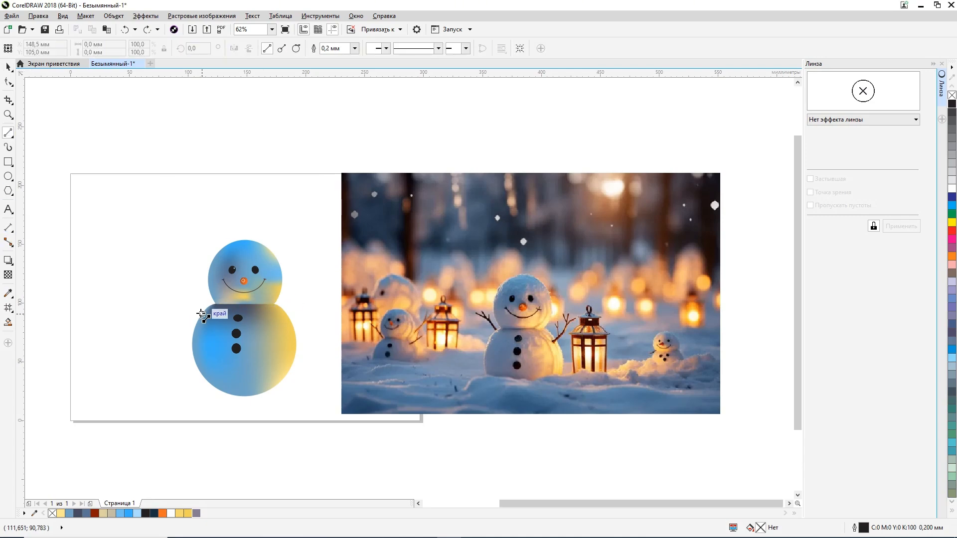
left_click(208, 307)
left_click(193, 291)
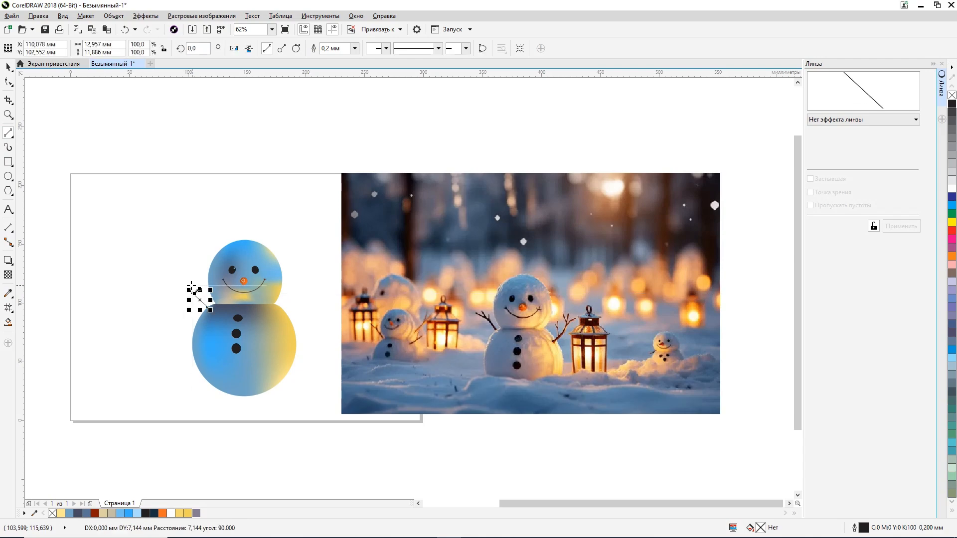
left_click(192, 286)
Step: Draw two twigs branching outward from the left arm's end, about 7 by 9 mm and 9 by 5 mm
scroll(193, 290, "up", 1)
left_click(192, 296)
left_click(176, 273)
left_click(192, 296)
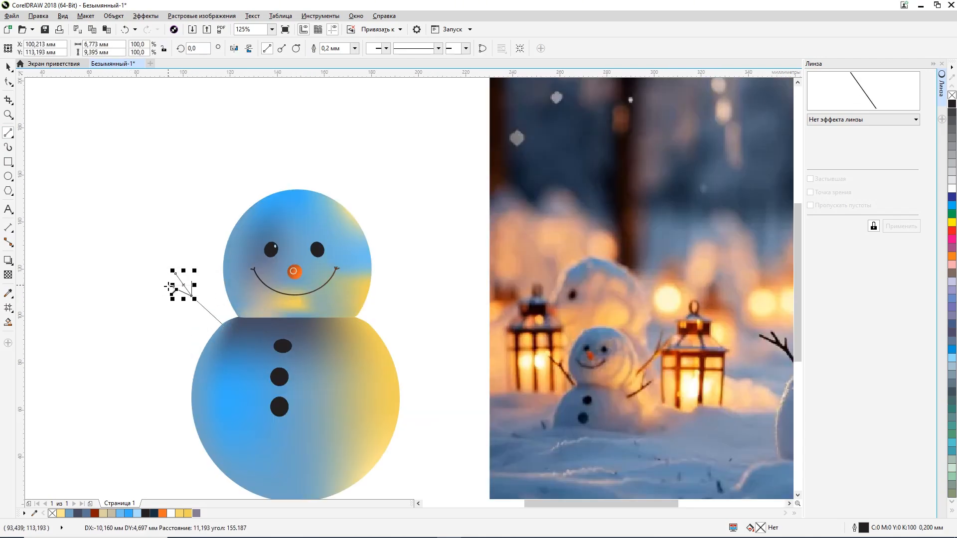
scroll(169, 286, "down", 1)
scroll(182, 304, "up", 1)
scroll(188, 299, "up", 1)
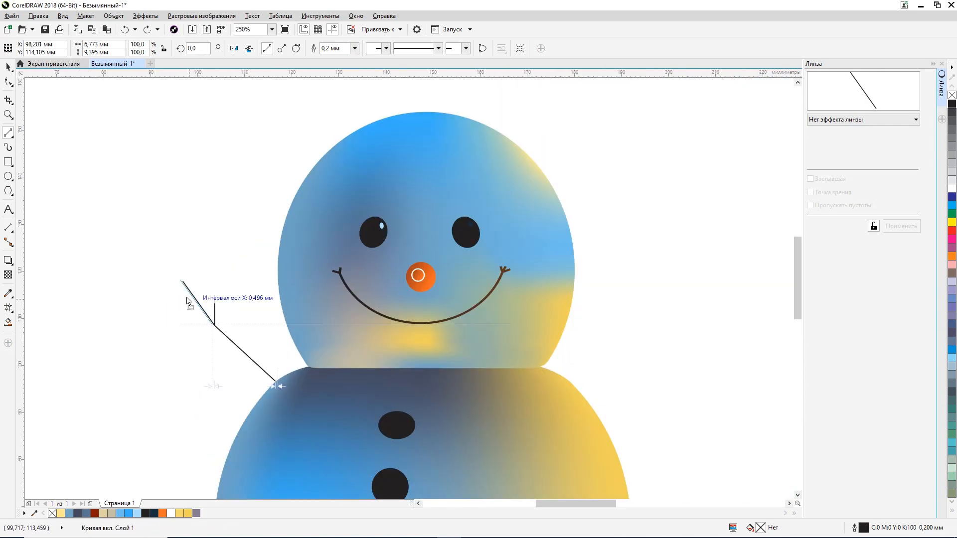
left_click(187, 300)
scroll(173, 309, "down", 2)
Step: Draw a branching right arm of straight lines, about 22 by 31 mm overall, rising outward from the body's right side
left_click(274, 348)
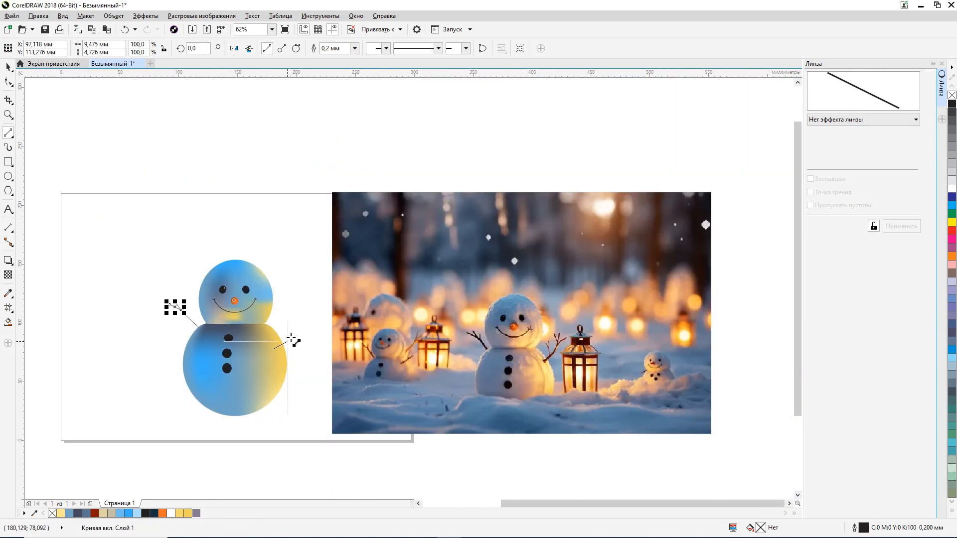
mouse_move(291, 337)
left_mouse_down()
mouse_move(296, 323)
mouse_move(287, 334)
left_mouse_up()
left_click_drag(287, 334, 296, 316)
mouse_move(281, 341)
left_mouse_down()
mouse_move(284, 324)
mouse_move(274, 325)
mouse_move(253, 290)
left_mouse_up()
scroll(291, 322, "up", 1)
scroll(276, 332, "down", 1)
scroll(296, 329, "up", 2)
scroll(254, 305, "down", 2)
scroll(263, 315, "up", 2)
scroll(242, 313, "down", 2)
Step: Select all the left arm's lines and set their outline width to 0.5 mm
left_click(8, 67)
left_click_drag(91, 271, 153, 325)
double_click(863, 527)
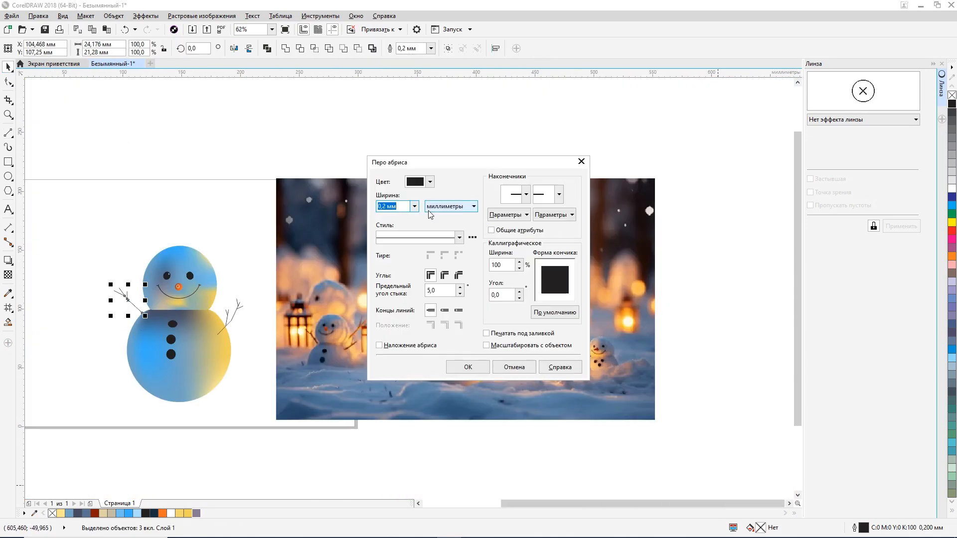
left_click(415, 206)
left_click(400, 249)
left_click(477, 369)
Step: Select all the right arm's lines and set their outline width to 0.5 mm
left_click_drag(261, 281, 205, 347)
double_click(863, 528)
left_click(415, 206)
left_click(400, 249)
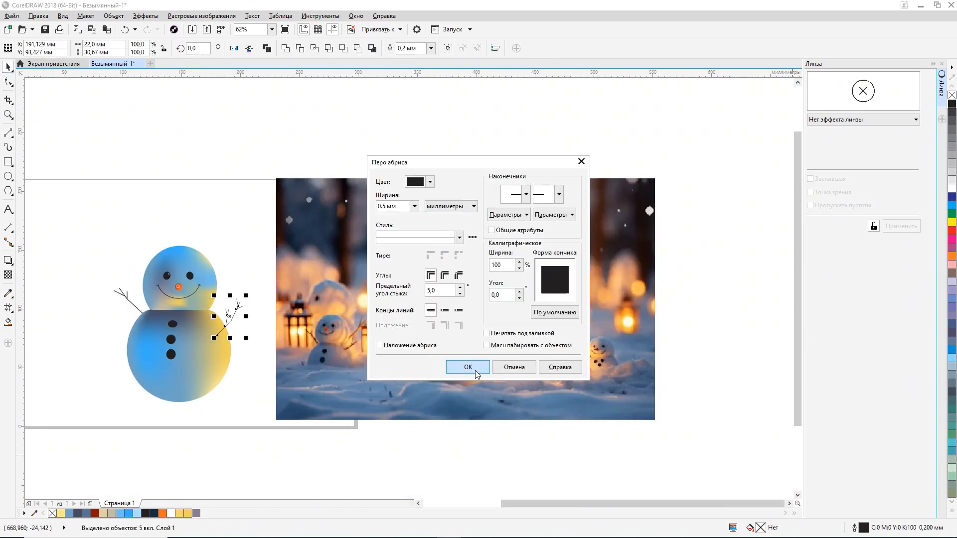
left_click(475, 370)
Step: Reselect the right arm's lines and thicken their outline to 0.75 mm
left_click(263, 284)
left_click_drag(269, 283, 205, 345)
double_click(862, 528)
left_click(415, 206)
left_click(400, 256)
left_click(457, 364)
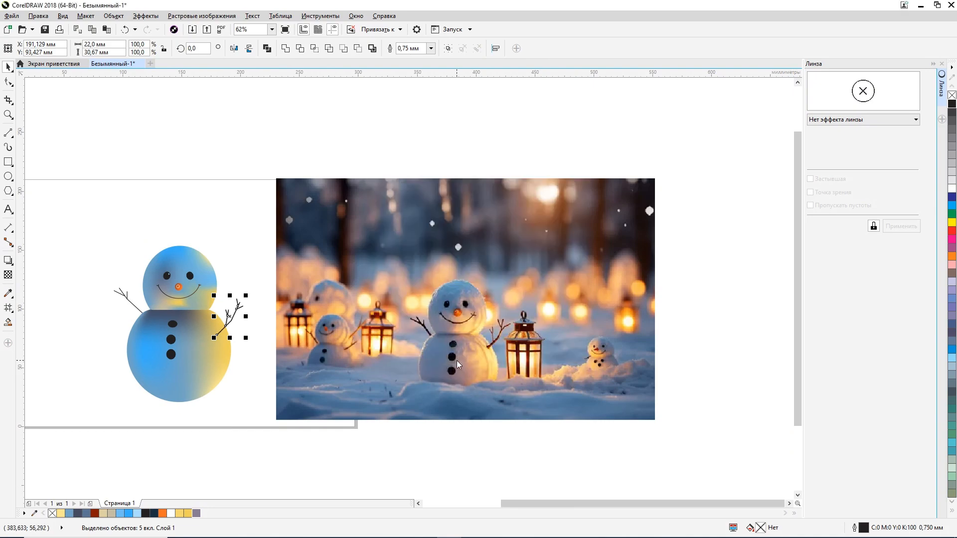
Step: Set the right arm's outline width to 1 mm
double_click(862, 528)
left_click(415, 207)
left_click(401, 256)
left_click(415, 207)
left_click(400, 263)
left_click(467, 367)
Step: Select the left arm's lines and thicken their outline to 0.75 mm
left_click(259, 285)
left_click_drag(94, 271, 175, 330)
double_click(863, 528)
left_click(415, 207)
left_click(400, 257)
left_click(466, 367)
left_click(263, 279)
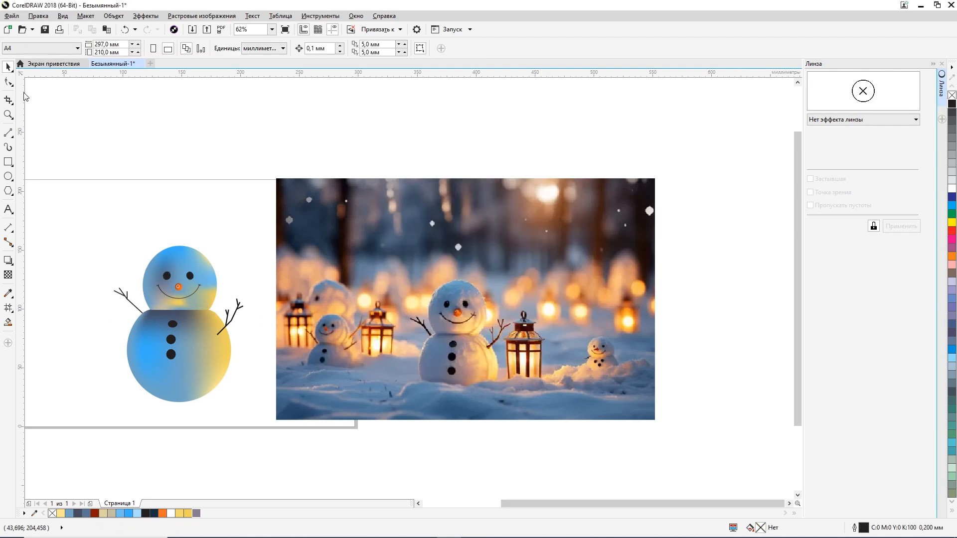
Step: Adjust the end nodes of the right arm's outer twigs with the Shape tool
left_click(8, 82)
scroll(267, 316, "up", 1)
left_click(209, 290)
scroll(211, 281, "up", 1)
left_click_drag(214, 277, 226, 262)
left_click_drag(224, 296, 238, 291)
scroll(220, 319, "down", 1)
scroll(199, 315, "up", 1)
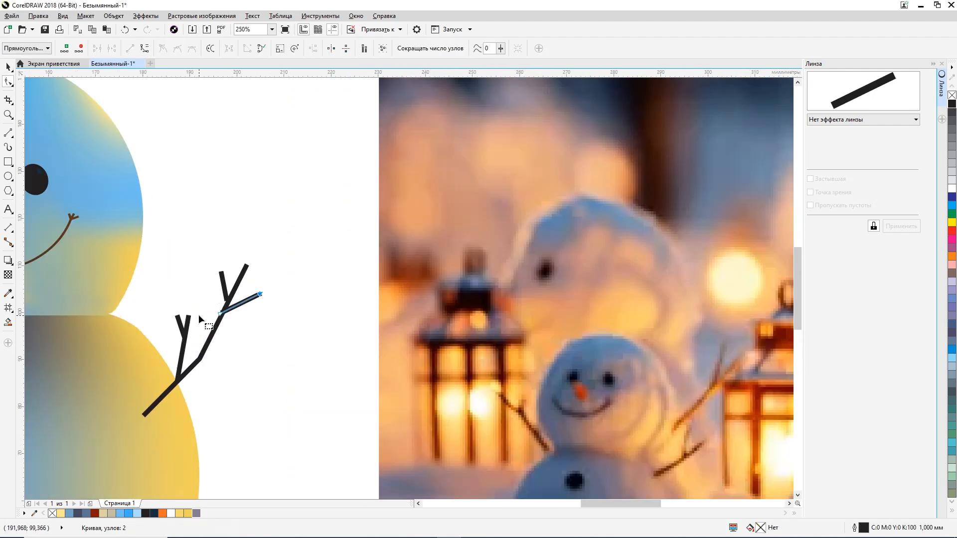
Step: Add a node near the tip of the right arm's lowest outer twig and bend the tip horizontally
scroll(198, 315, "up", 1)
scroll(220, 337, "down", 2)
scroll(203, 305, "up", 2)
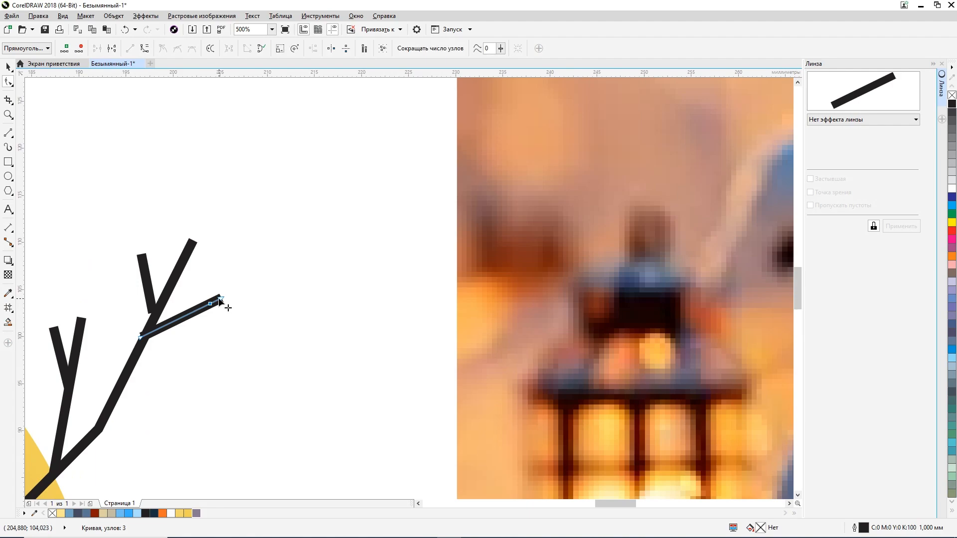
scroll(222, 302, "down", 5)
Step: Convert the right arm's outline to an object
key("space")
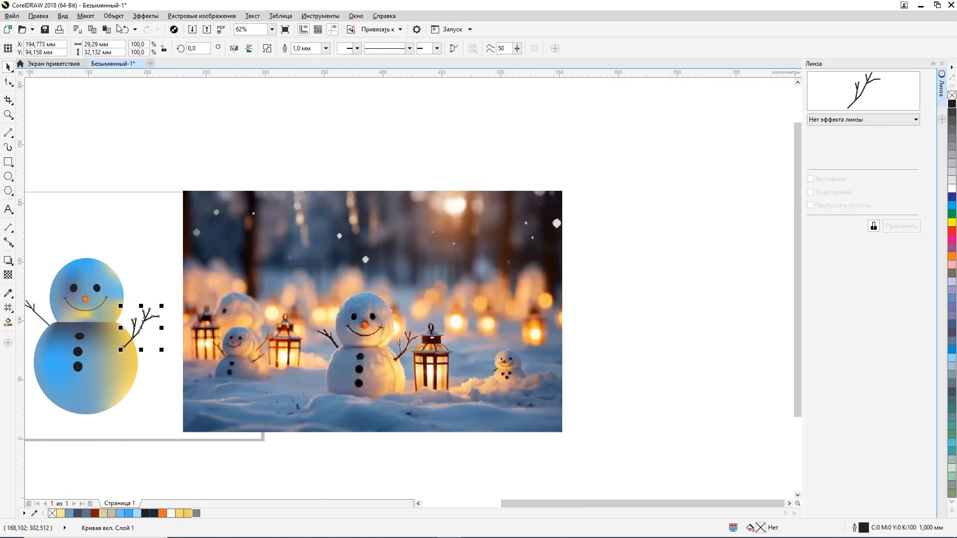
left_click(114, 16)
left_click(165, 274)
Step: Combine the left arm's lines into one curve and convert its outline to an object
left_click_drag(546, 503, 524, 504)
left_click_drag(212, 279, 275, 341)
left_click(267, 48)
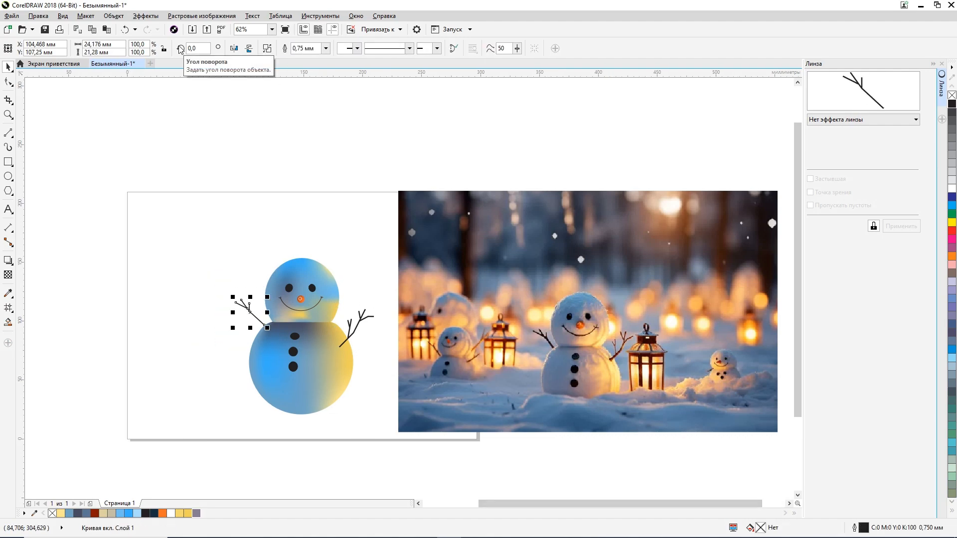
left_click(113, 16)
left_click(165, 275)
left_click(196, 301)
Step: Apply a fountain fill to the right arm and set the gradient's direction and extent across the outer twigs
scroll(197, 301, "down", 1)
scroll(253, 303, "up", 2)
scroll(253, 303, "down", 1)
left_click(303, 323)
scroll(317, 327, "up", 1)
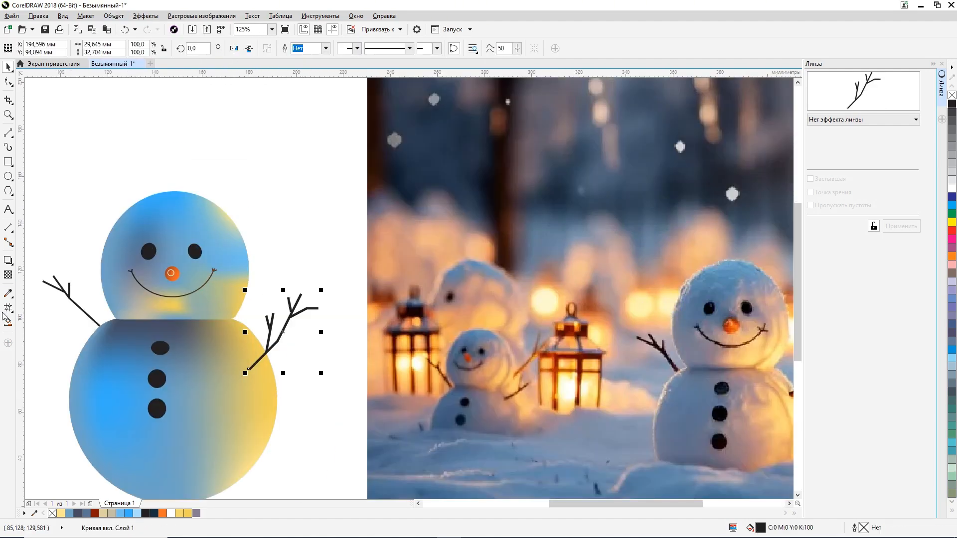
left_click(11, 311)
left_click(63, 308)
left_click(36, 49)
scroll(210, 259, "down", 1)
scroll(254, 296, "up", 1)
left_click_drag(228, 295, 272, 303)
left_click_drag(280, 305, 253, 305)
left_click_drag(253, 304, 255, 310)
Step: Colour the right arm's gradient from dark red at the start to golden yellow at the end
left_click(179, 513)
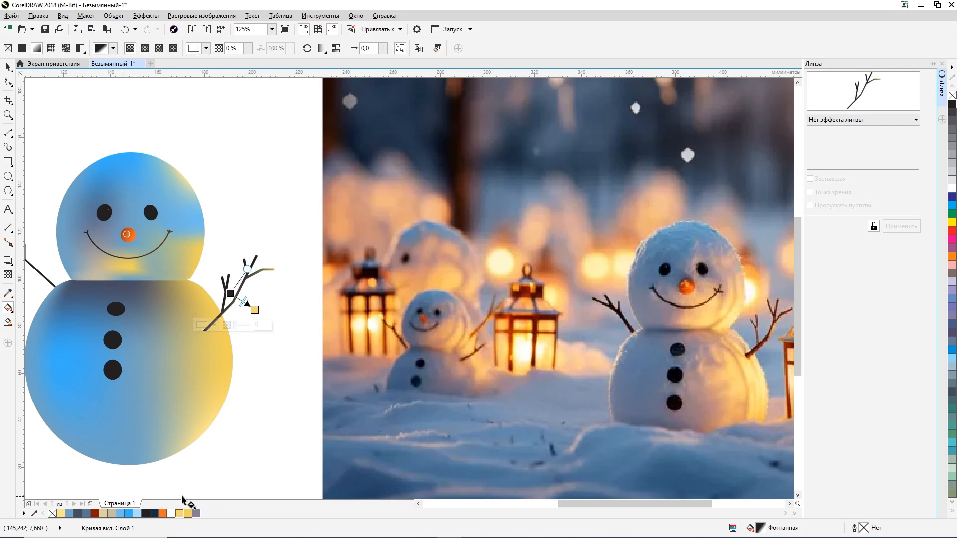
left_click(229, 293)
left_click(95, 513)
scroll(223, 326, "down", 1)
left_click(125, 294)
left_click(8, 67)
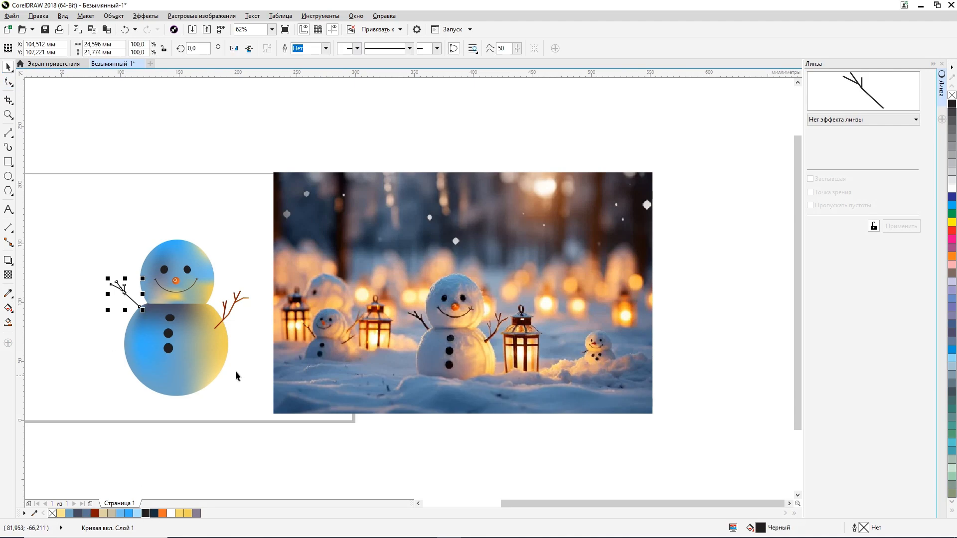
left_click(236, 373)
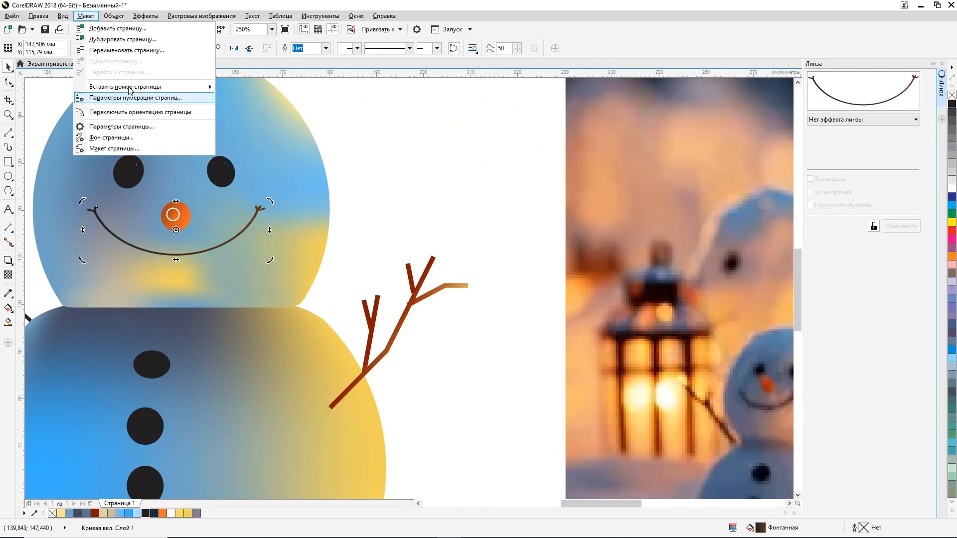
mouse_move(56, 22)
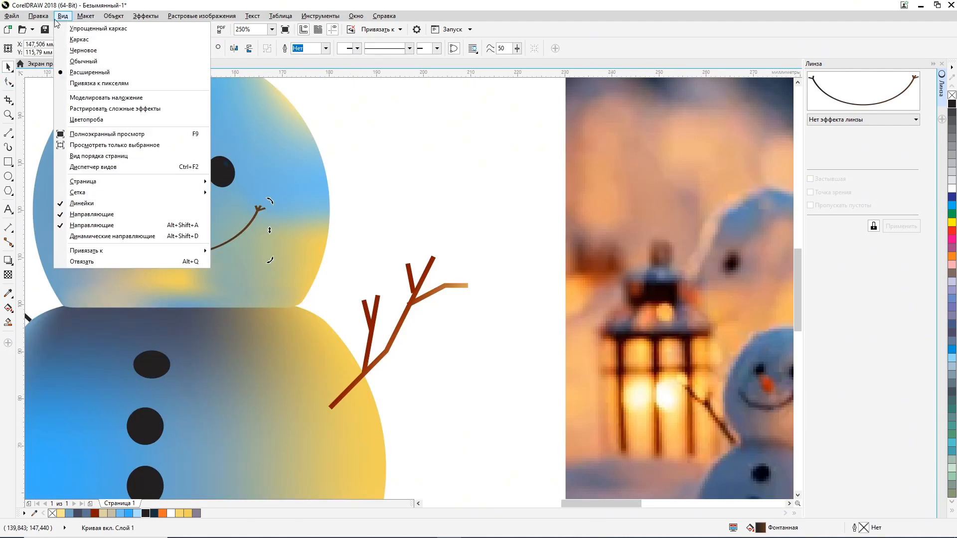
mouse_move(112, 22)
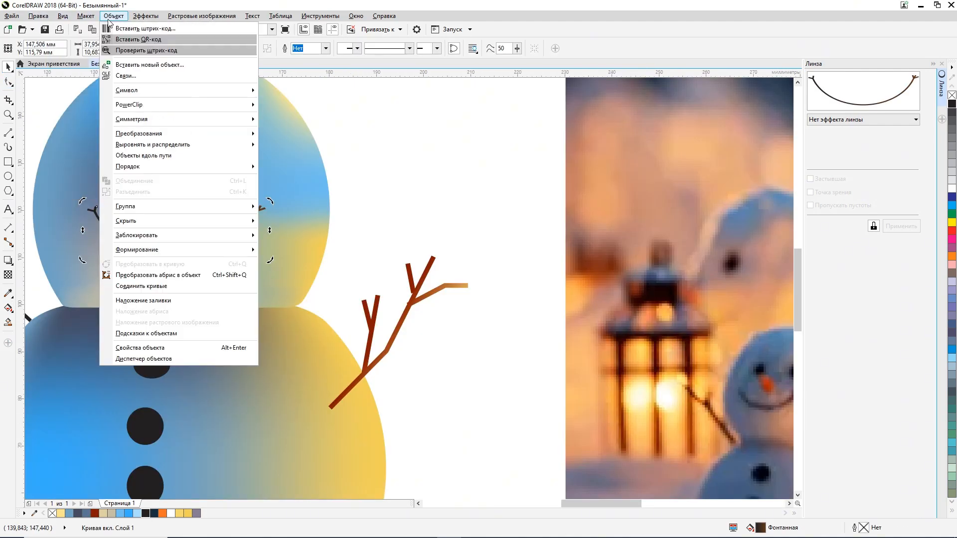
left_click(128, 276)
left_click(386, 213)
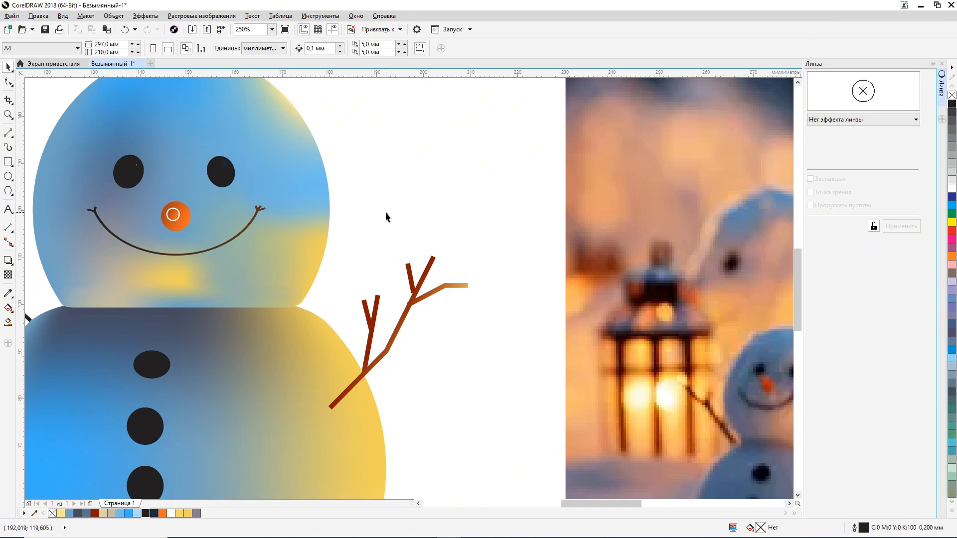
Step: Try to stretch the smile downward
left_click(236, 235)
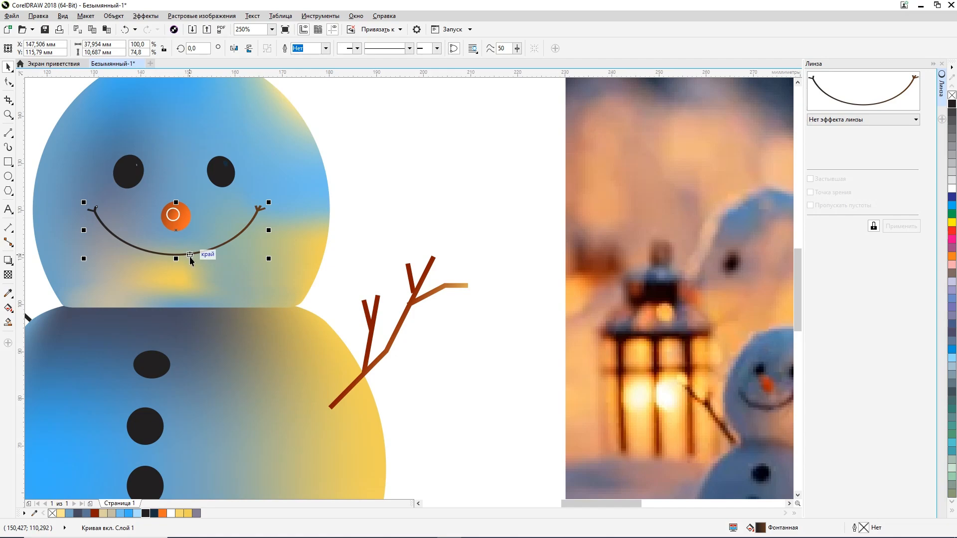
scroll(185, 256, "up", 2)
left_click_drag(169, 255, 169, 274)
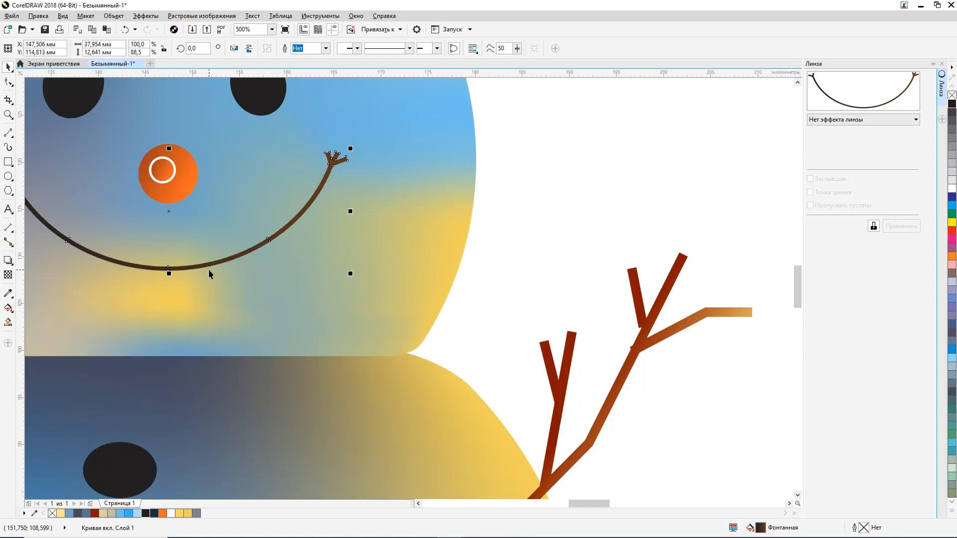
key("ctrl+z")
Step: Thicken the smile at its centre by moving the middle node of its lower edge slightly down with the Shape tool
key("F10")
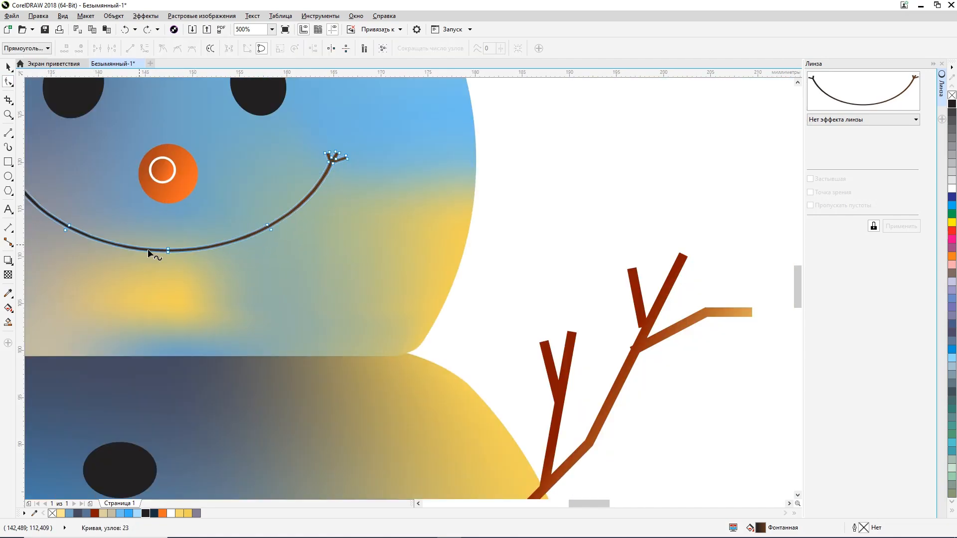
left_click(169, 250)
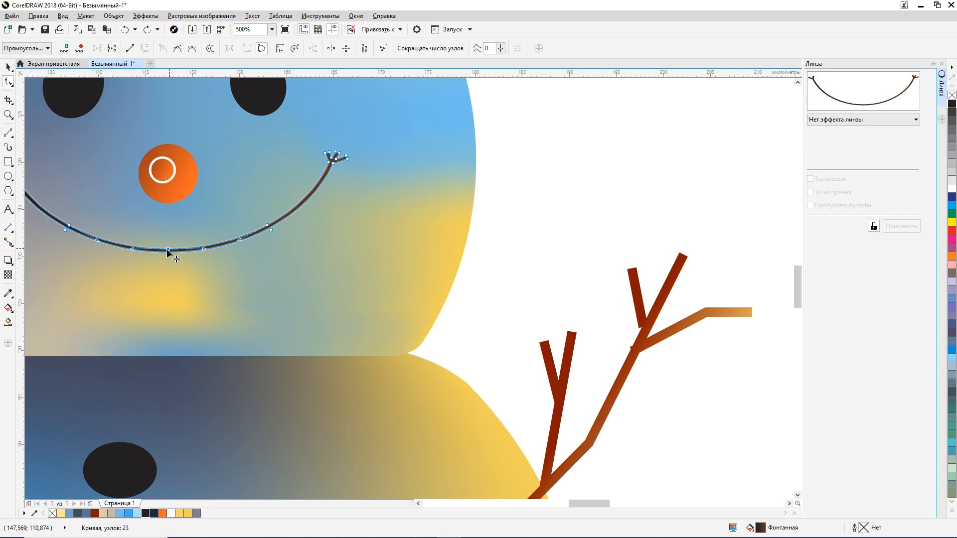
left_click(70, 226, "shift")
left_click_drag(166, 247, 169, 254)
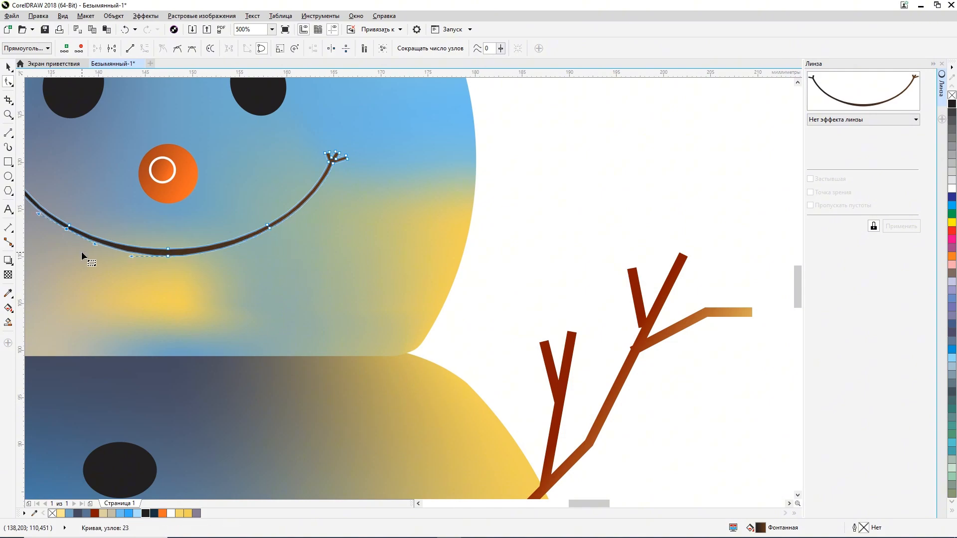
scroll(81, 251, "down", 2)
left_click(8, 66)
left_click(217, 172)
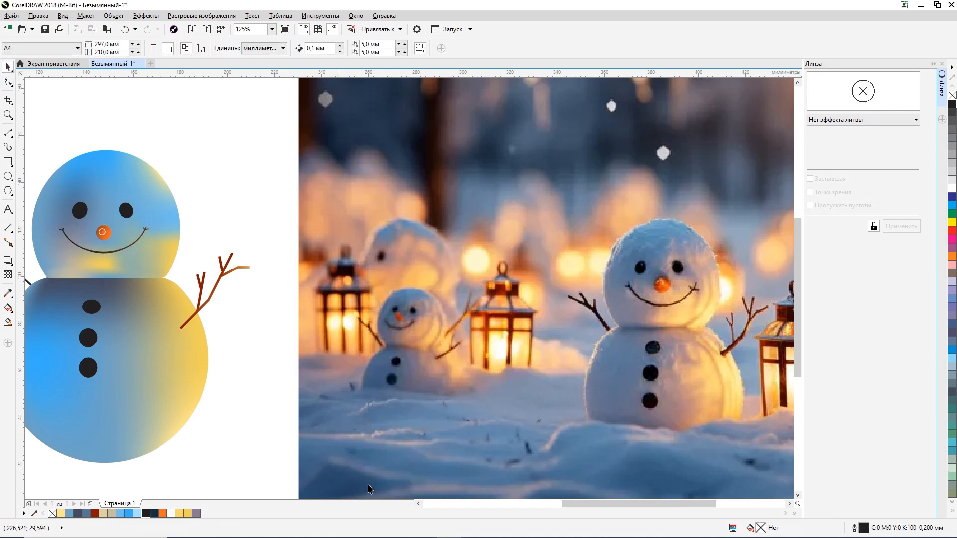
Step: Select all parts of the snowman and group them
left_click_drag(587, 501, 490, 500)
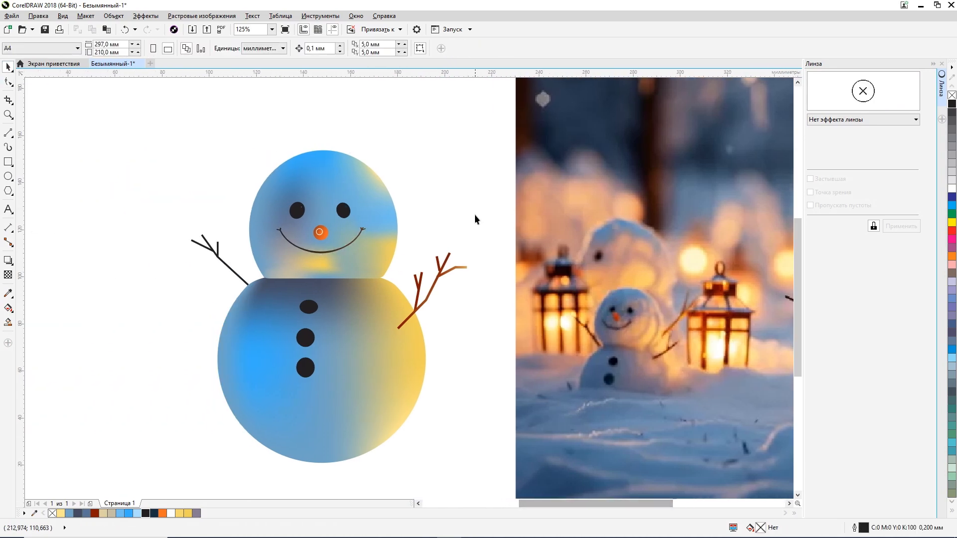
left_click_drag(209, 471, 157, 484)
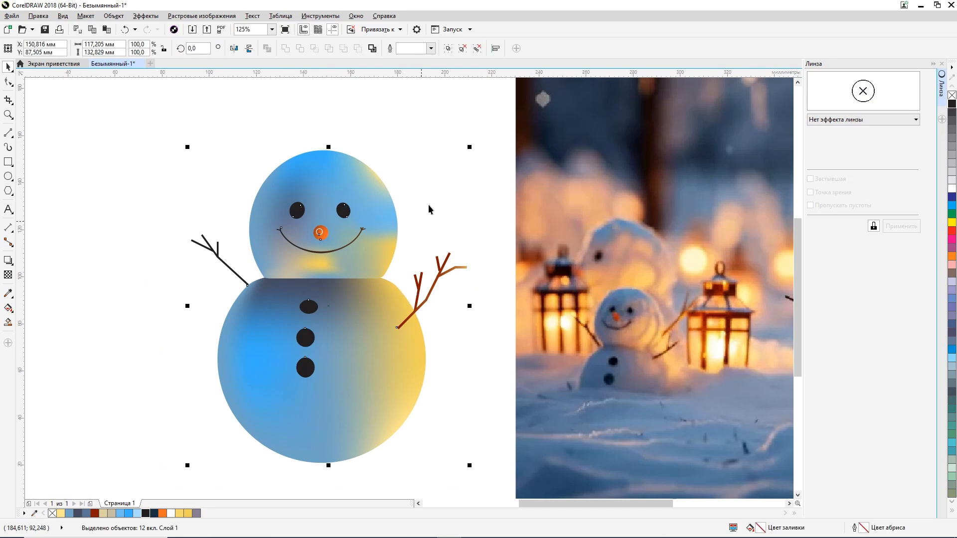
left_click(456, 129)
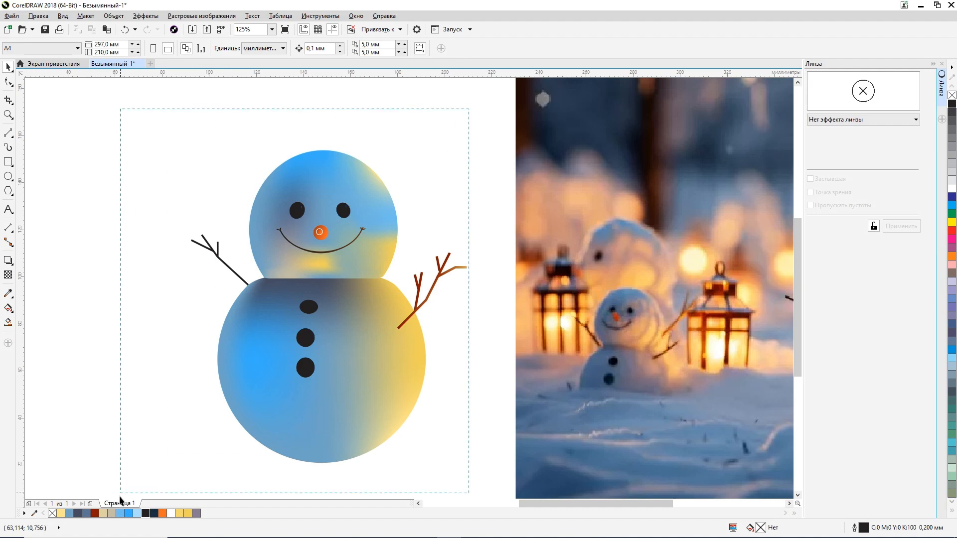
left_click_drag(119, 497, 145, 451)
key("ctrl+g")
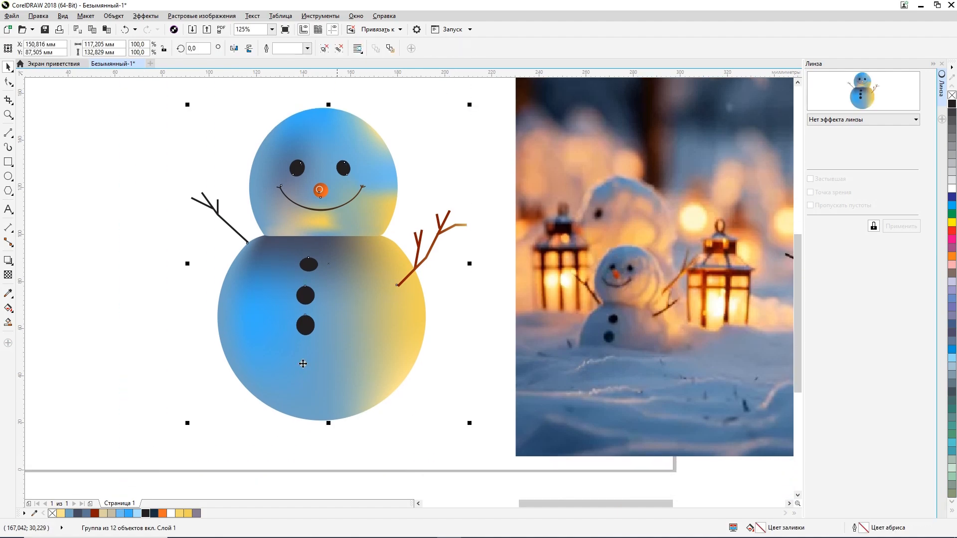
left_click(195, 318)
Step: Try a mesh fill with a 1 by 2 grid on the reference photo
scroll(196, 318, "down", 2)
left_click(474, 306)
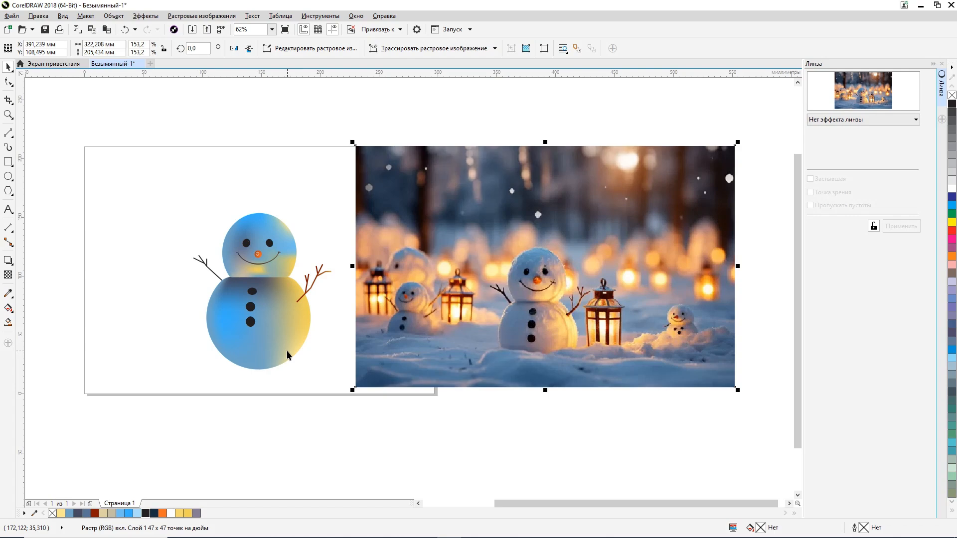
left_click(8, 275)
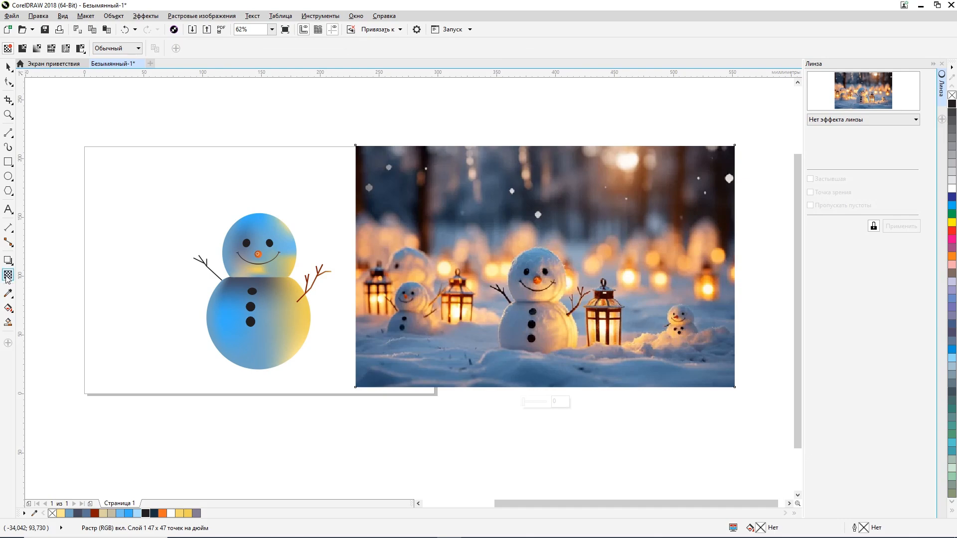
left_click(10, 263)
left_click(5, 258)
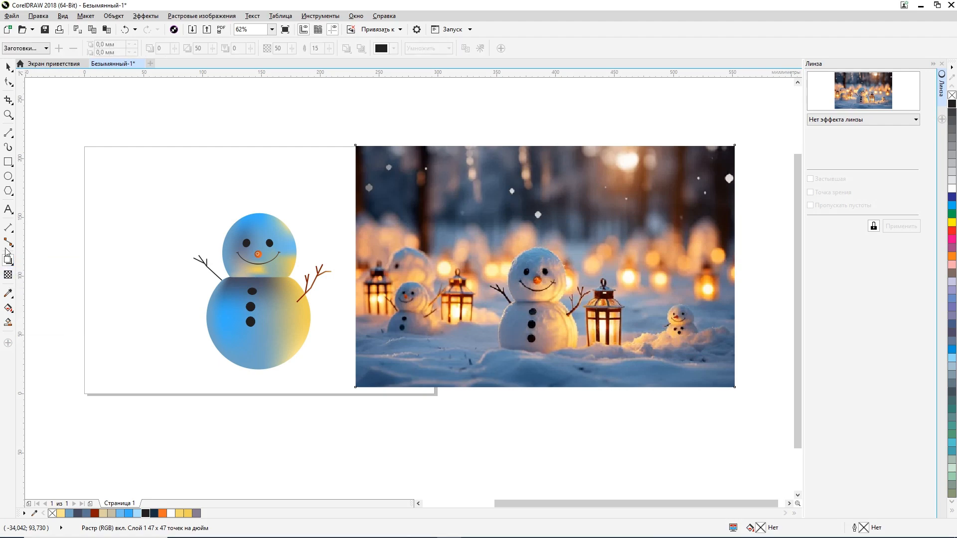
left_click(9, 313)
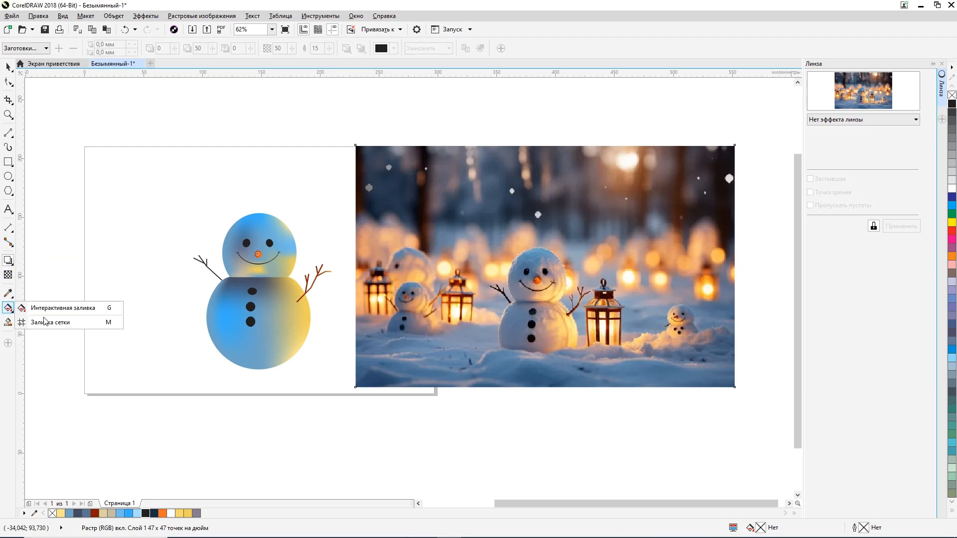
left_click(64, 321)
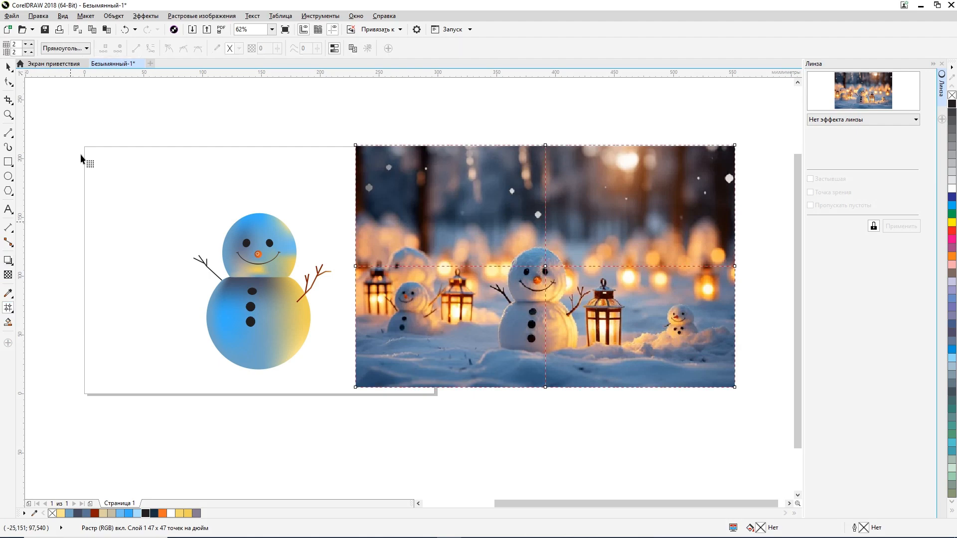
left_click(25, 45)
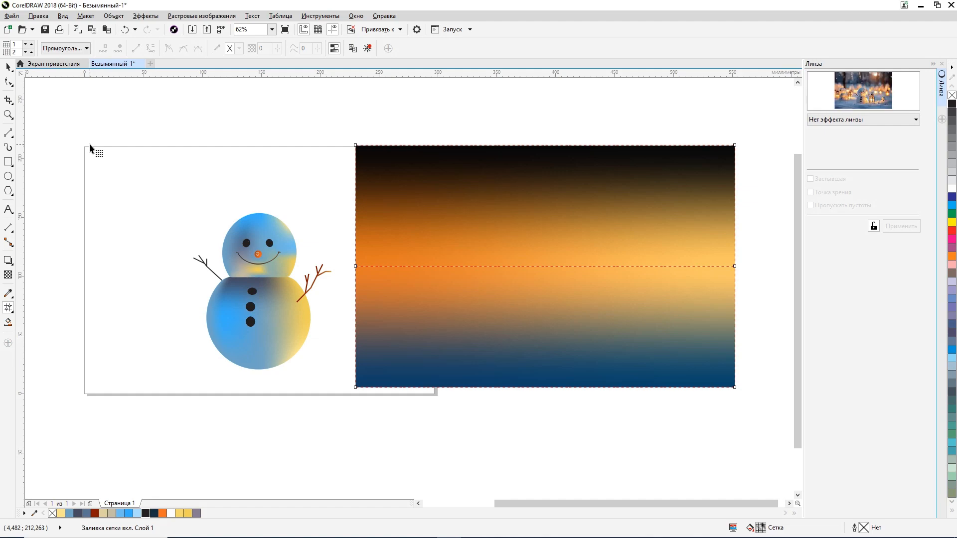
key("ctrl+z")
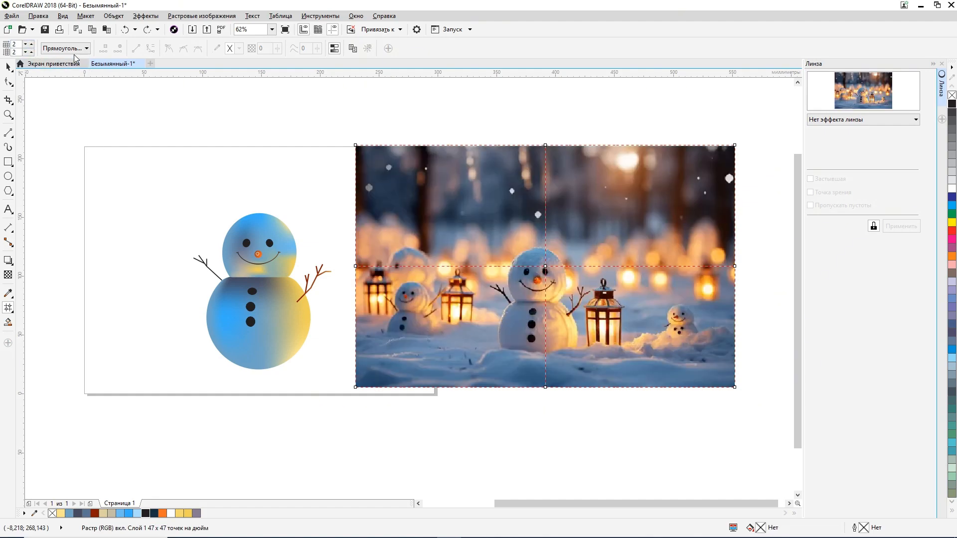
left_click(81, 50)
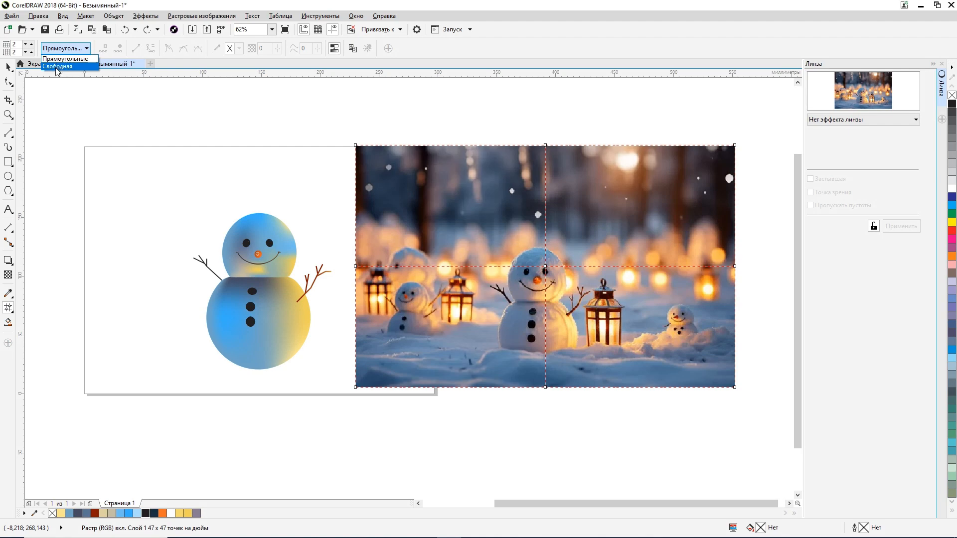
left_click(9, 64)
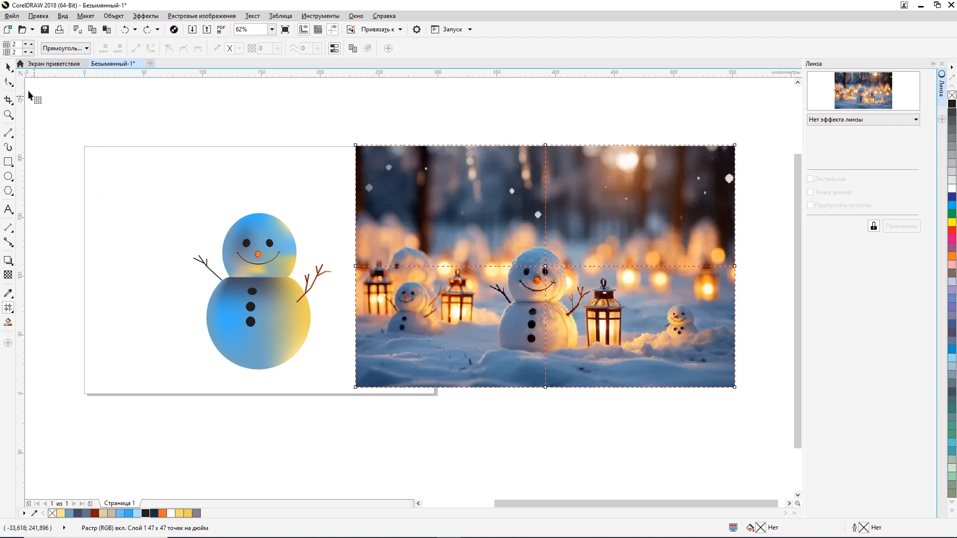
left_click(8, 66)
left_click(126, 180)
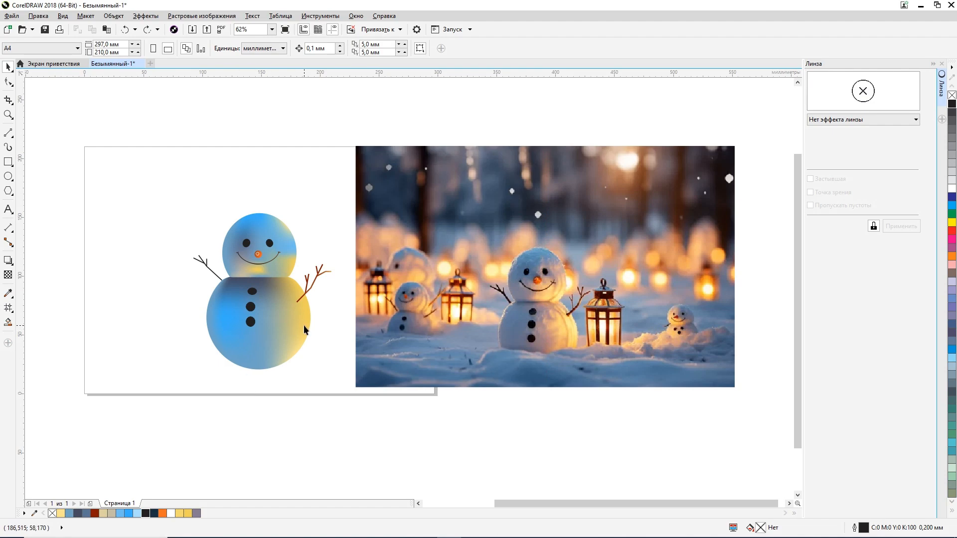
scroll(309, 322, "up", 2)
scroll(309, 322, "down", 2)
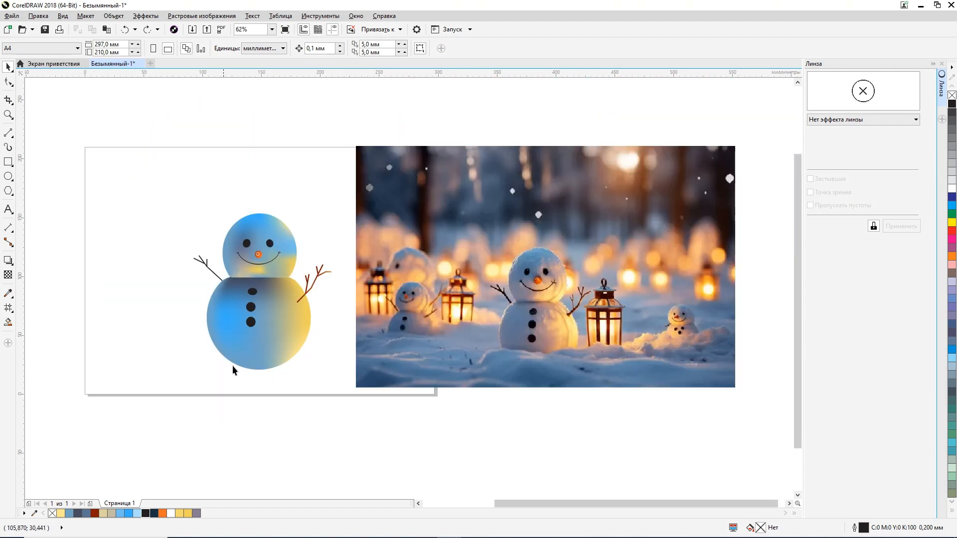